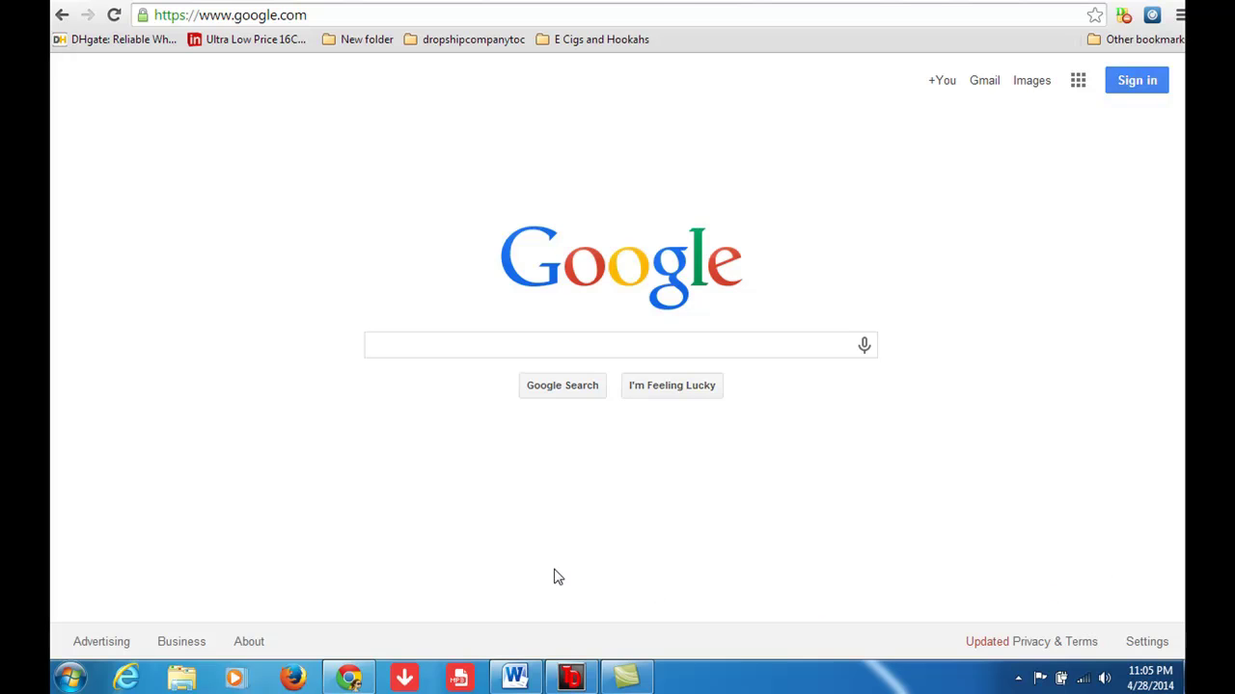
- Search YouTube for 'cpagrip proof'
click(320, 20)
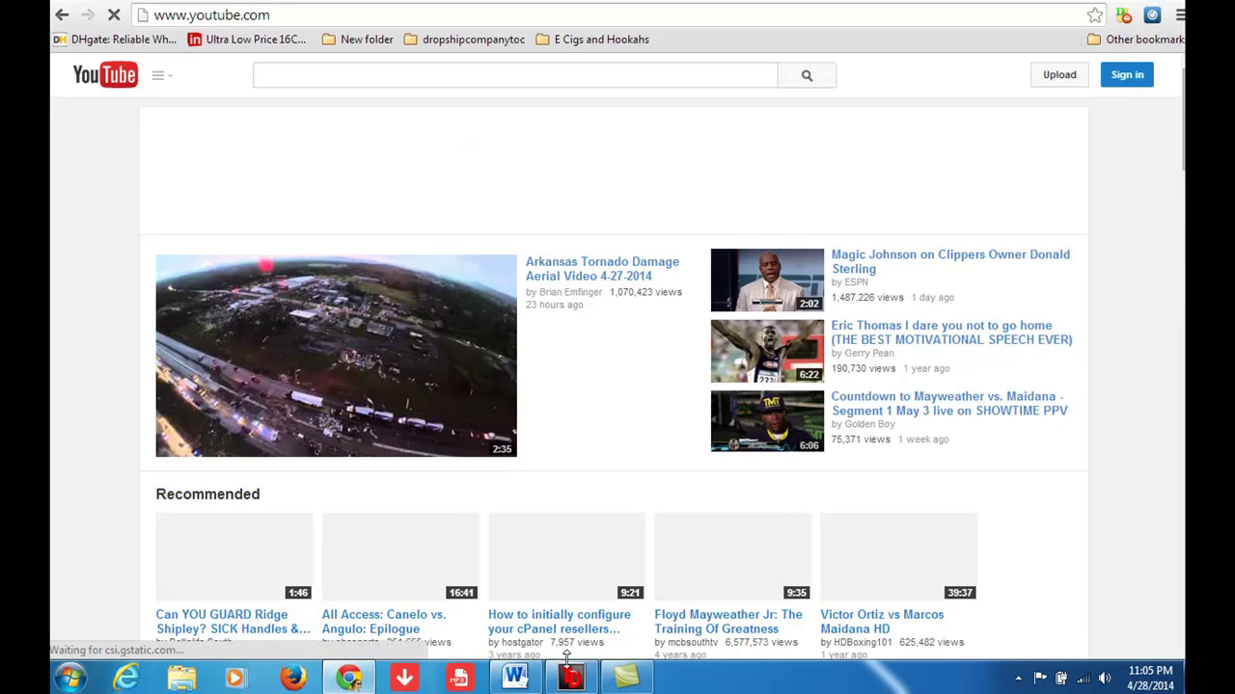
click(571, 679)
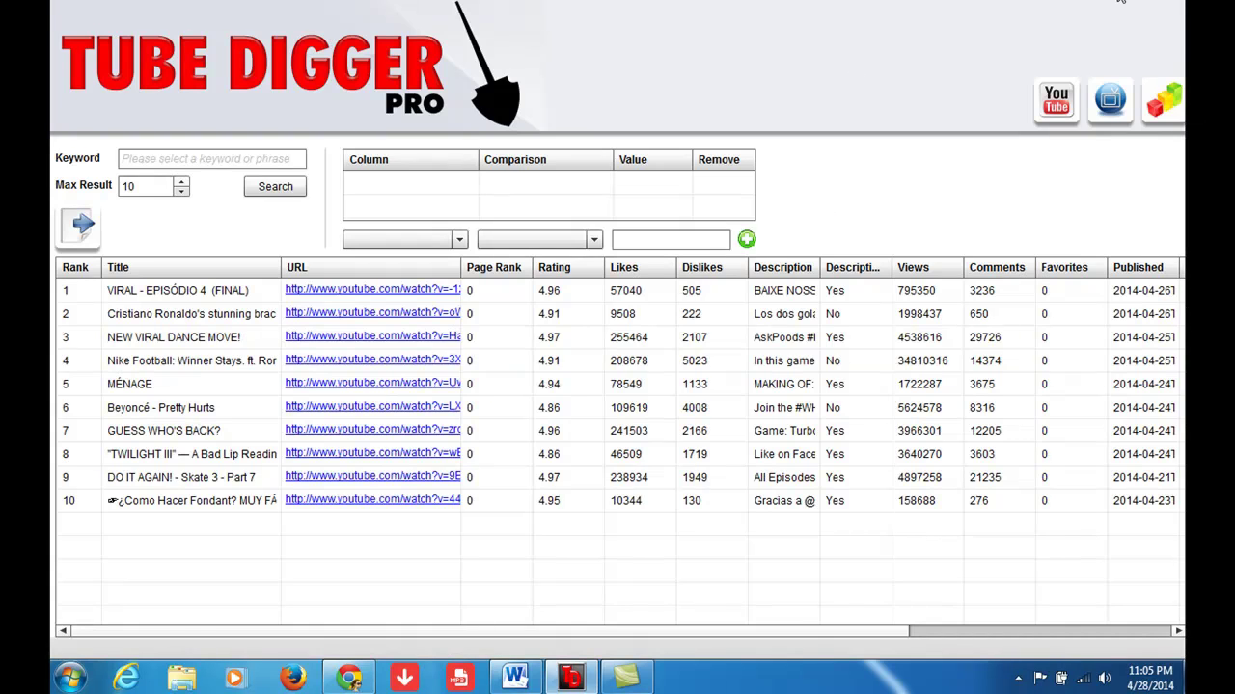
click(1121, 2)
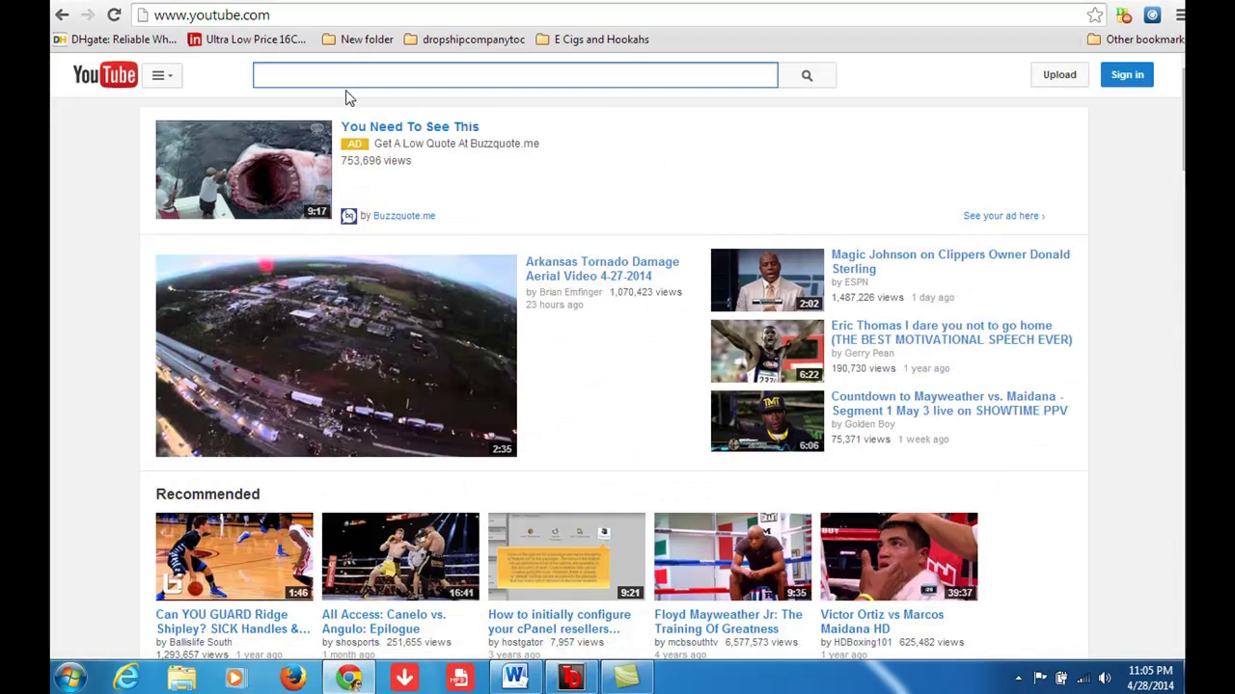
text(cpagrip )
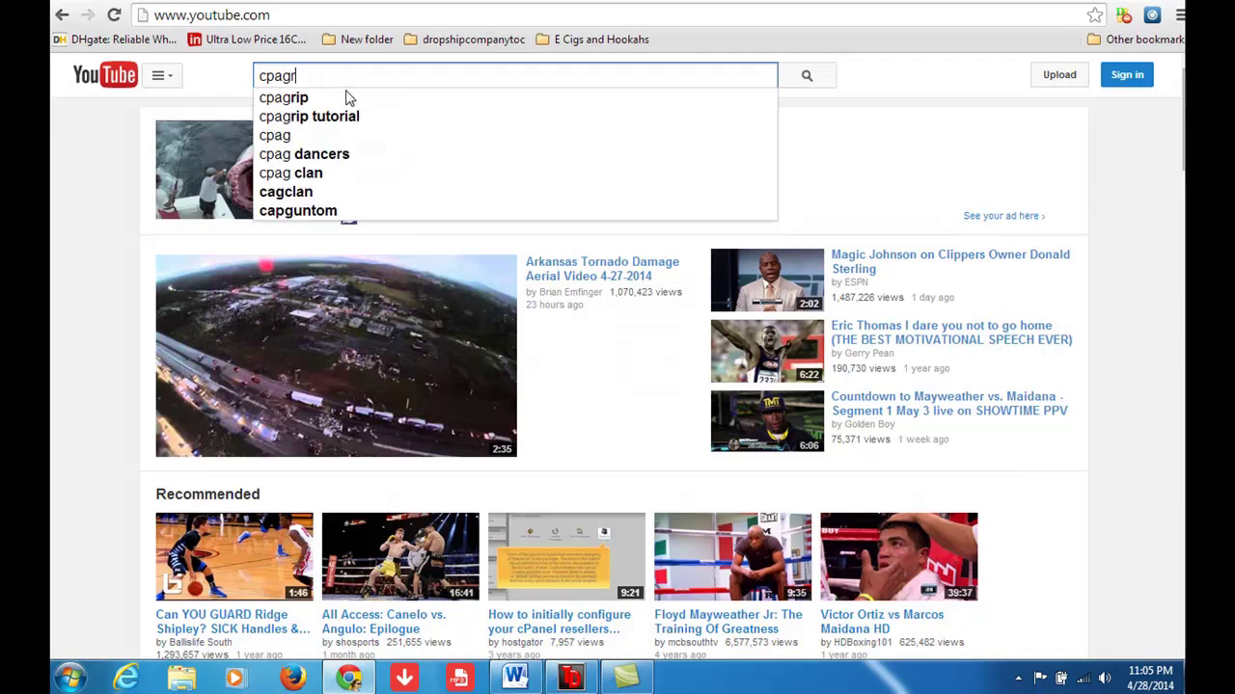
text(proof)
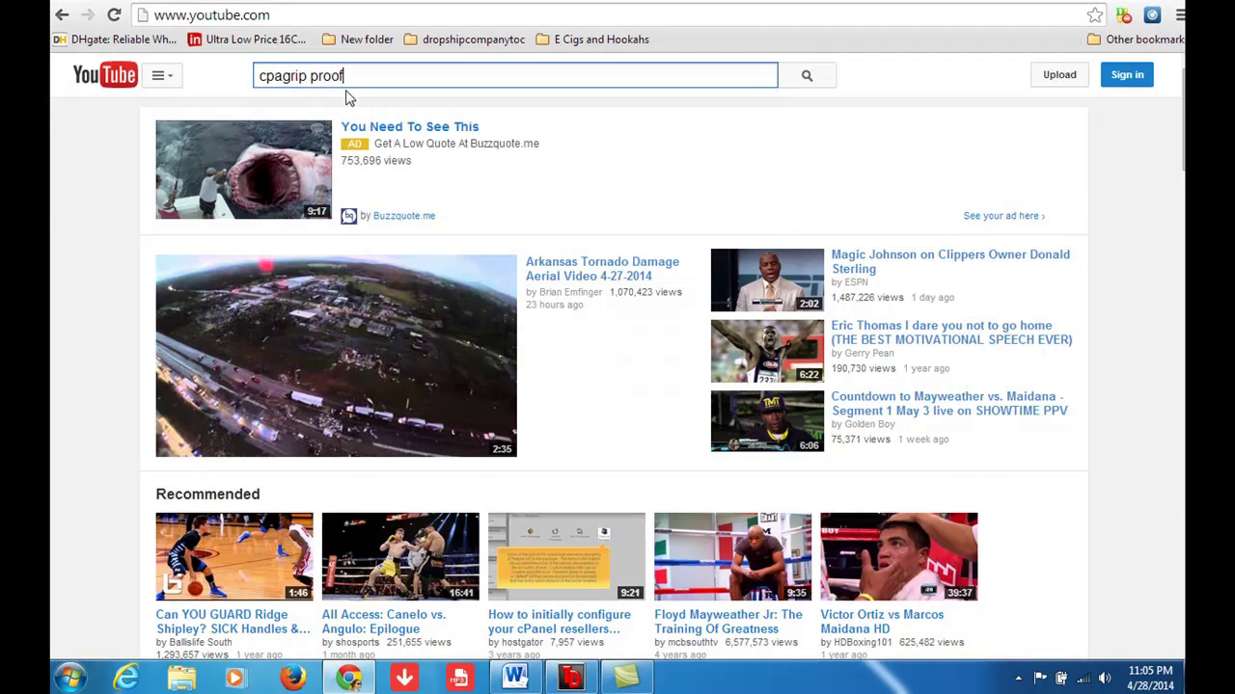
key(Return)
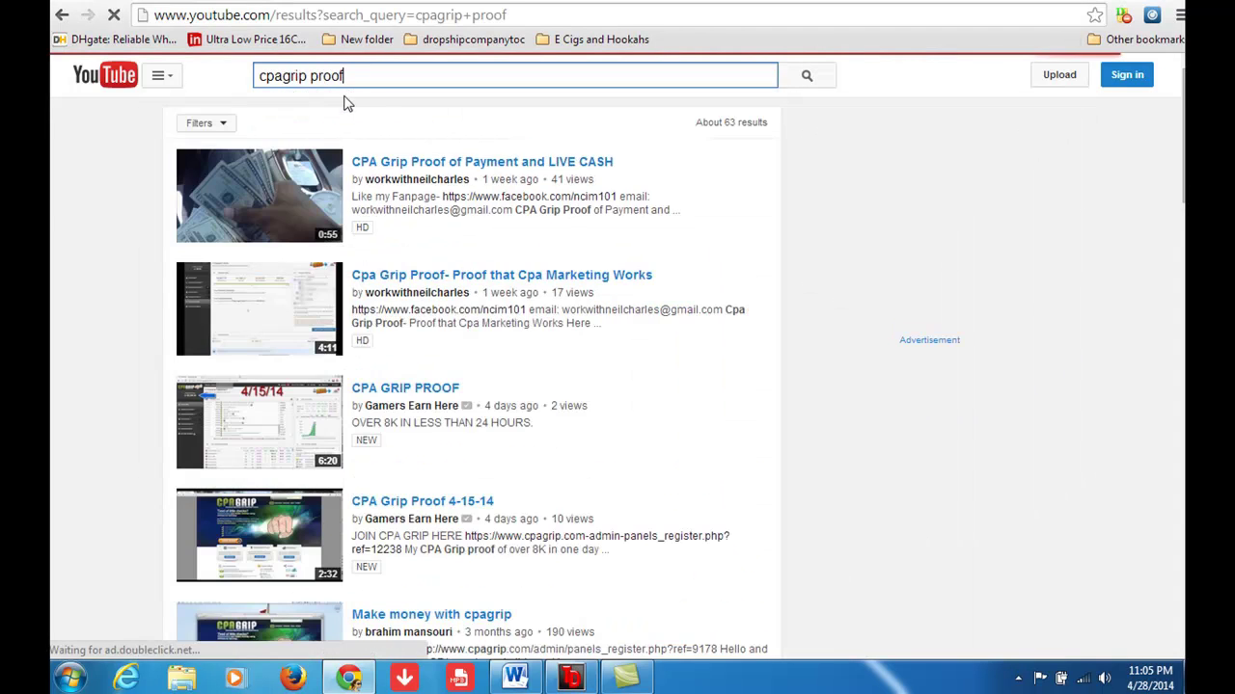
- Scroll through the roughly 63 cpagrip proof search results
scroll(495, 275, down, 1)
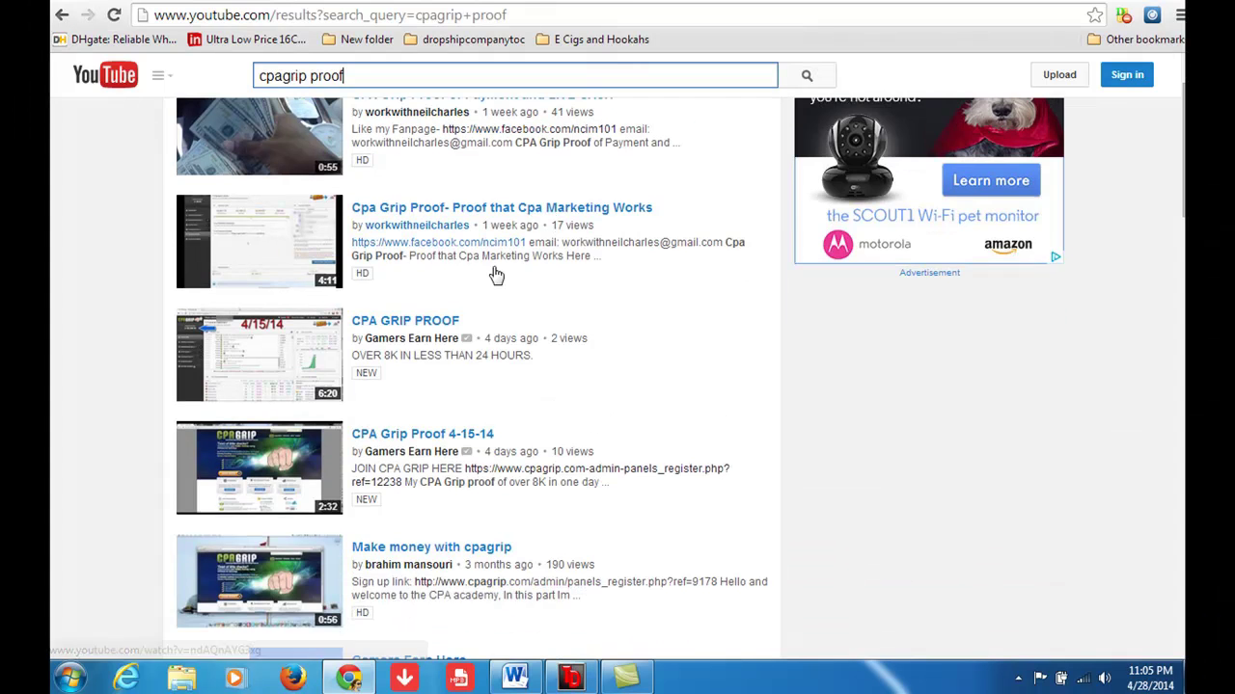
scroll(463, 308, up, 1)
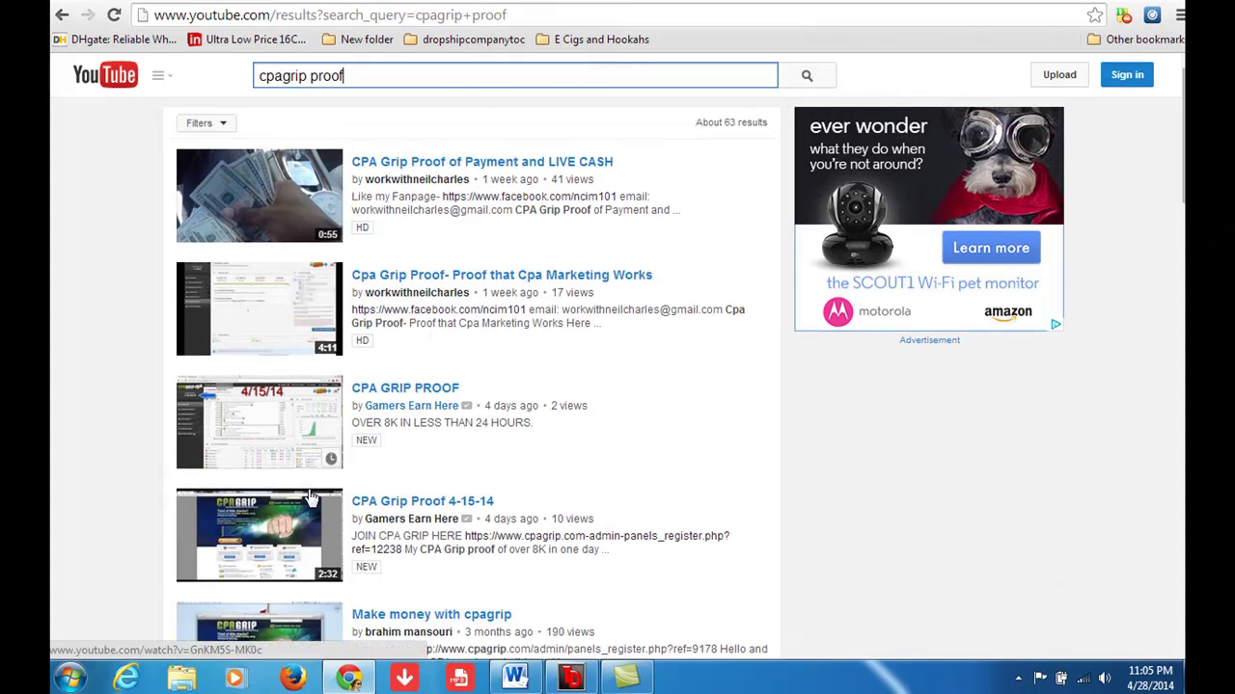
scroll(328, 414, down, 1)
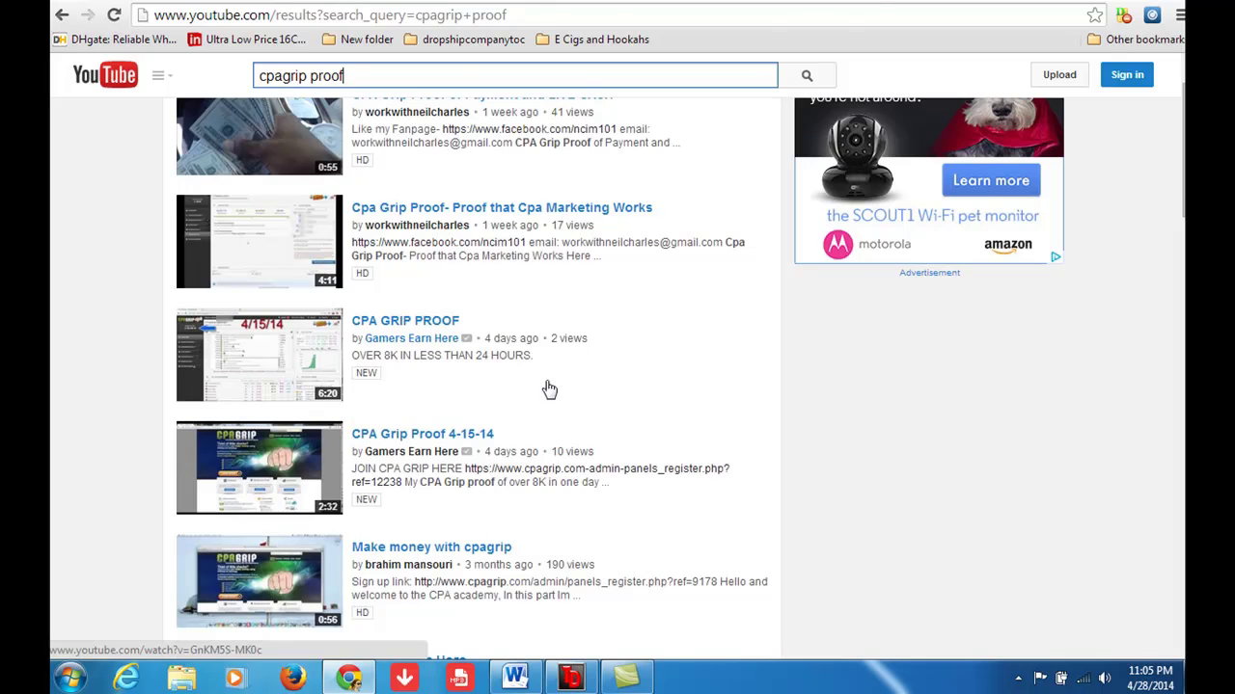
scroll(526, 328, up, 1)
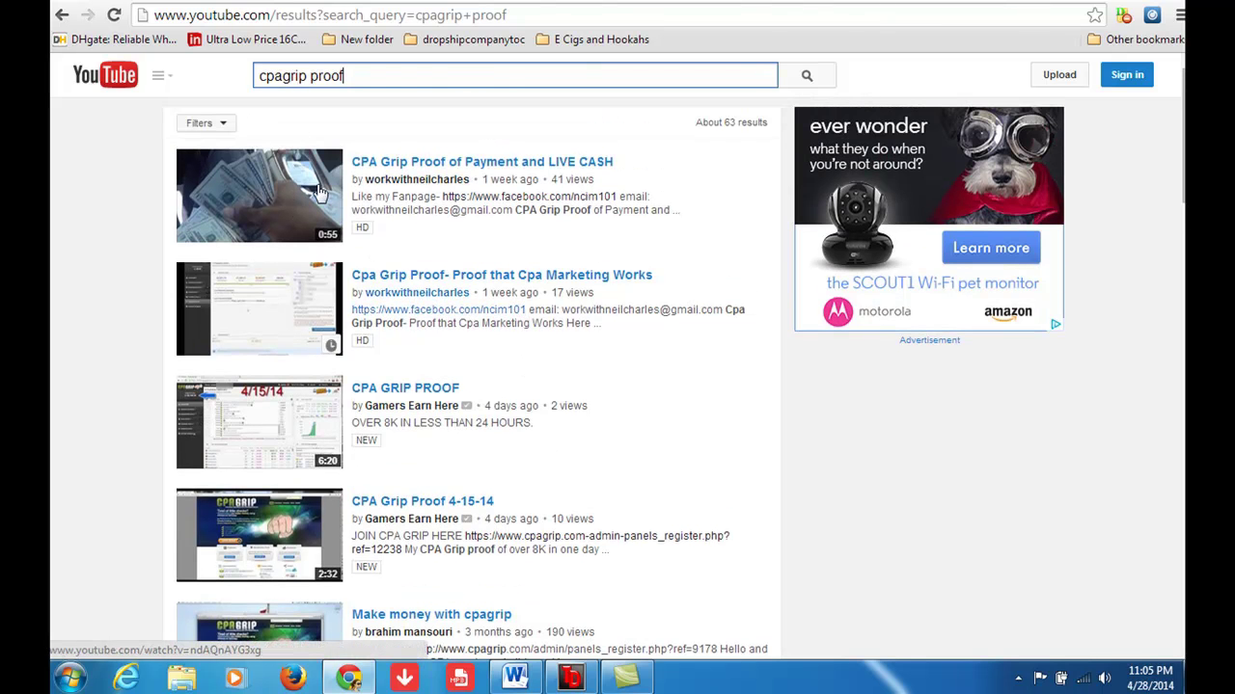
scroll(328, 251, down, 3)
scroll(376, 405, down, 2)
scroll(386, 398, up, 3)
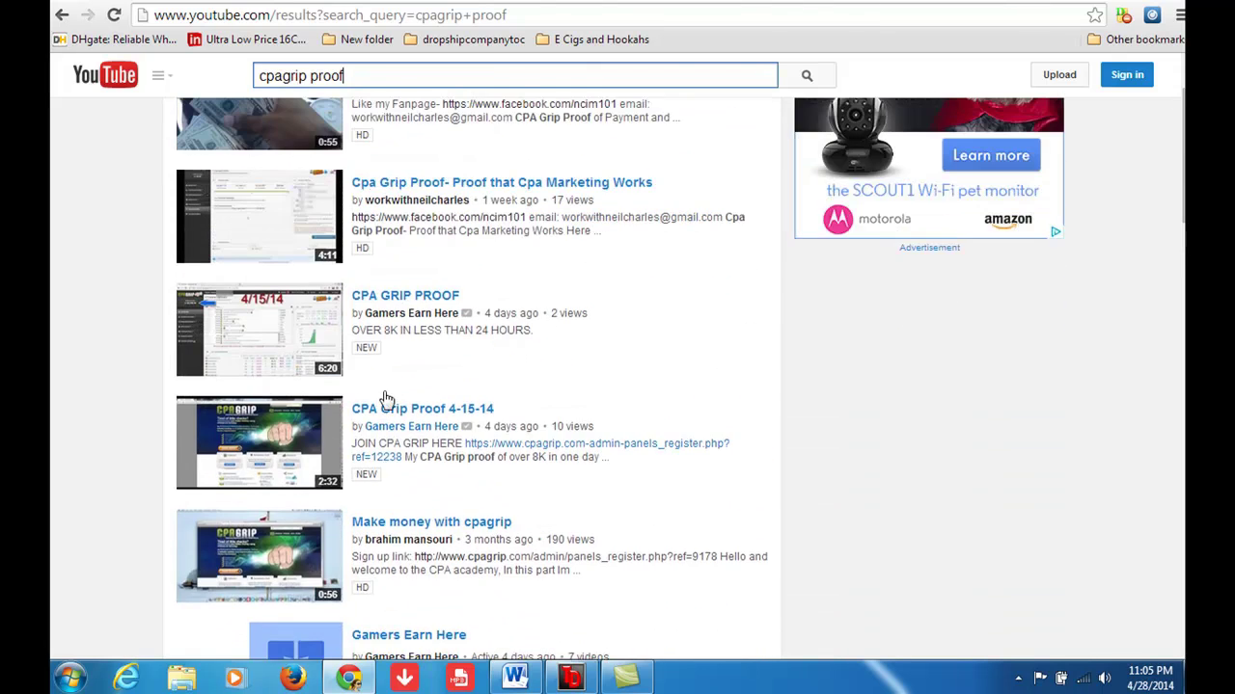
scroll(386, 398, up, 1)
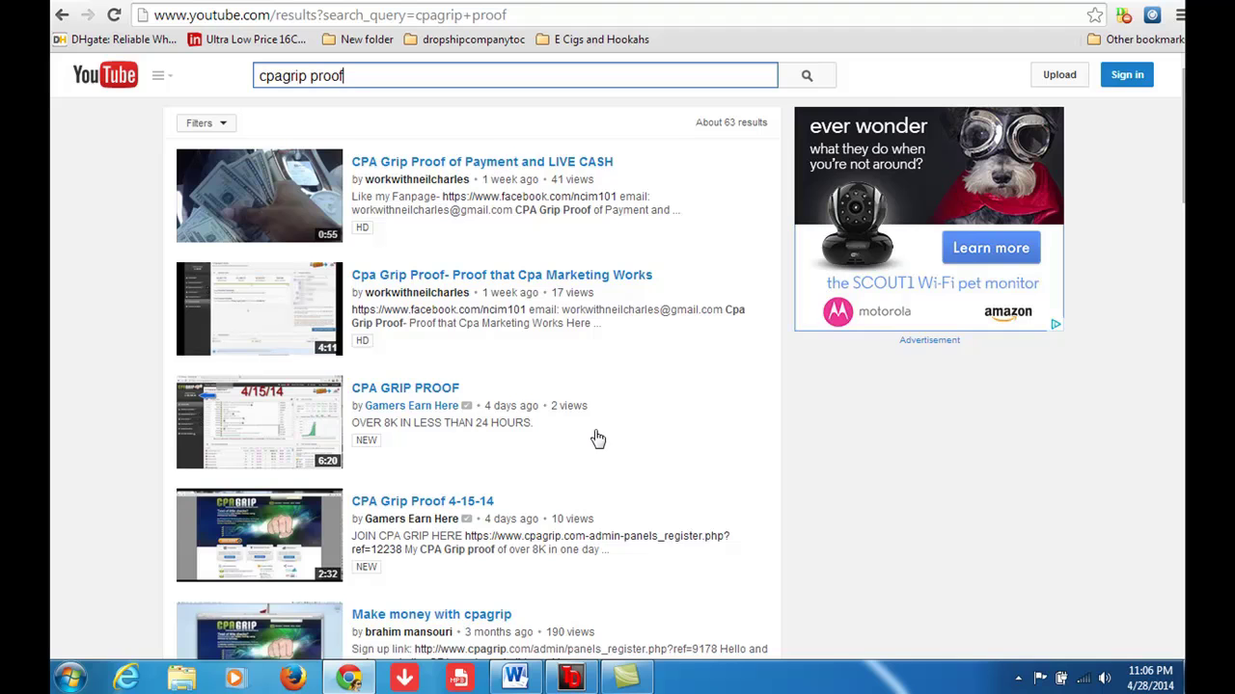
mouse_move(259, 122)
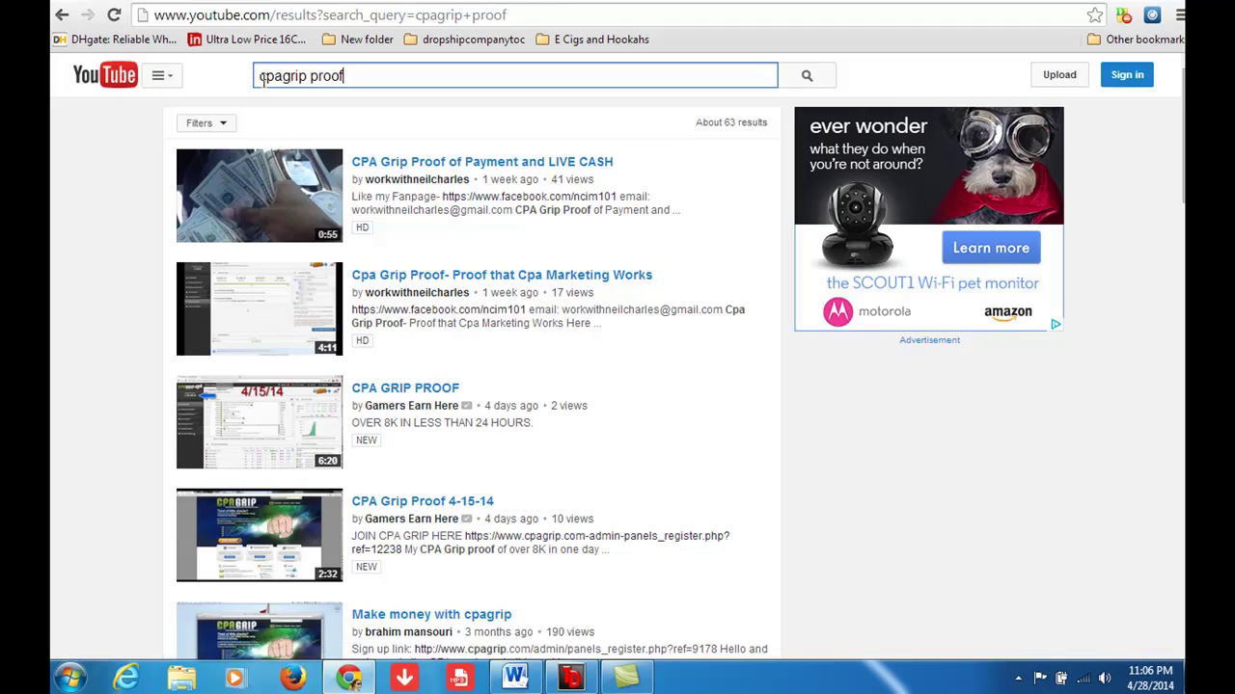
mouse_move(570, 678)
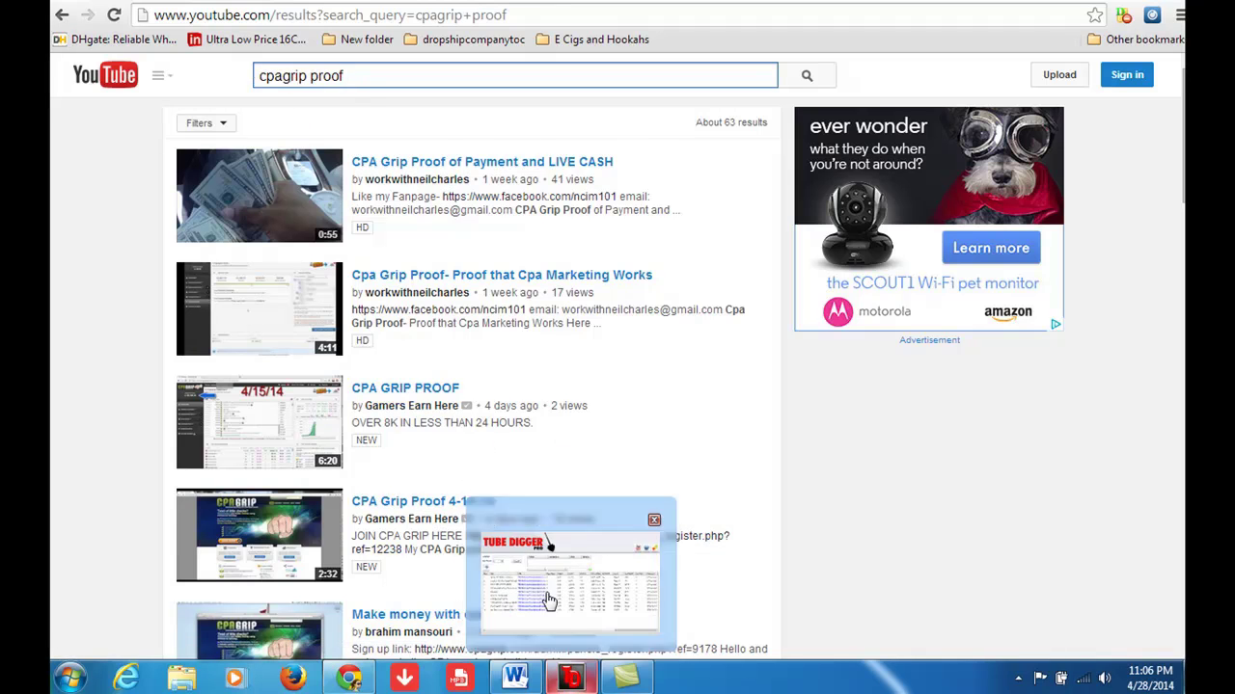
- Run a Tube Digger Pro search for 'cpagrip proof' and widen the Title column
click(547, 600)
click(220, 159)
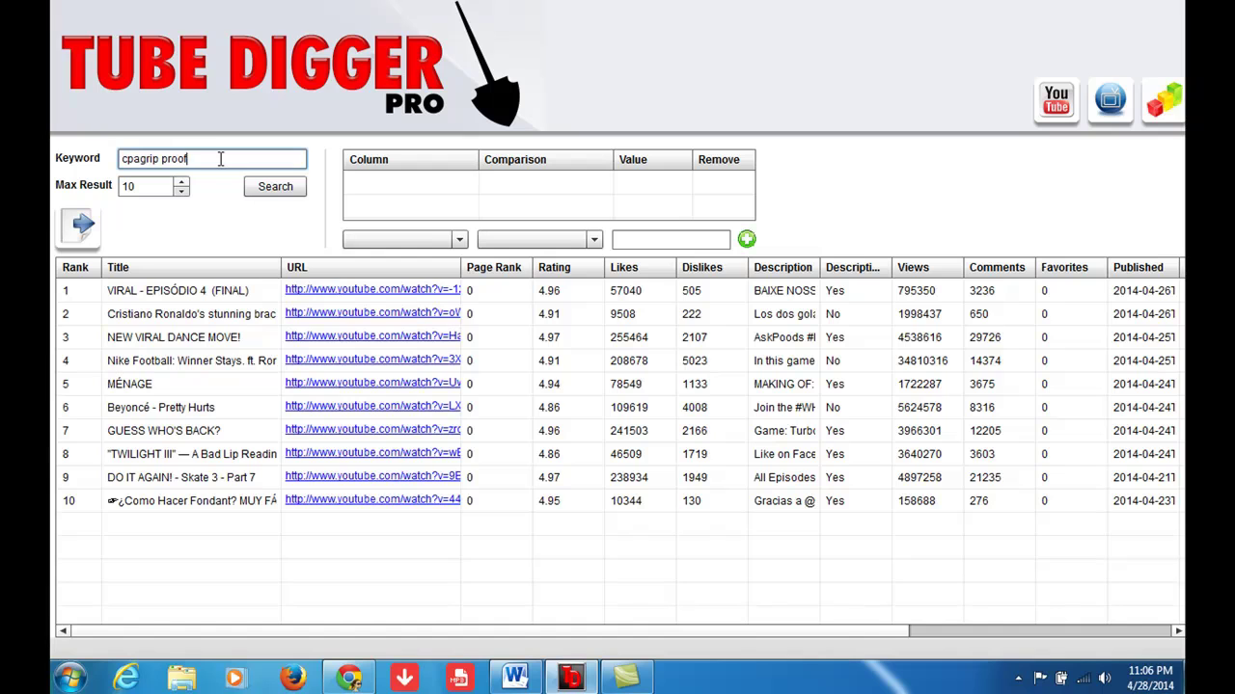
click(282, 191)
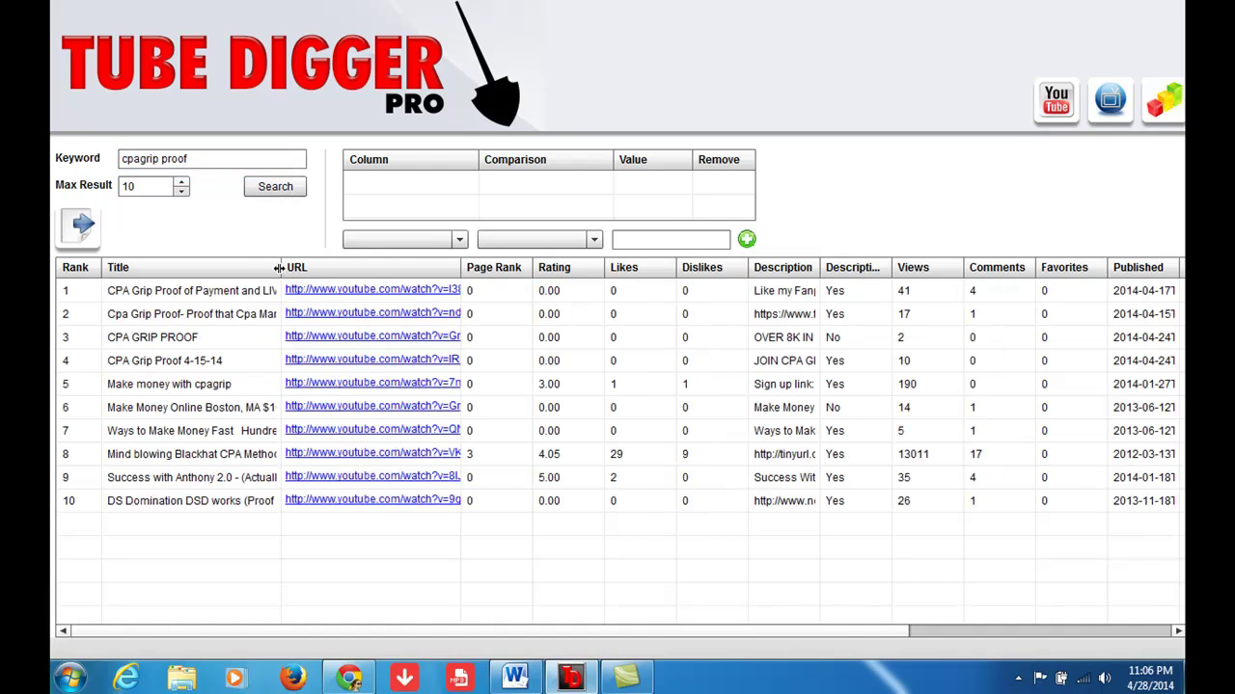
drag(279, 268, 393, 268)
- Compare Tube Digger's ranked videos, like 'CPA Grip Proof of Payment and LIVE CASH', against YouTube
click(154, 310)
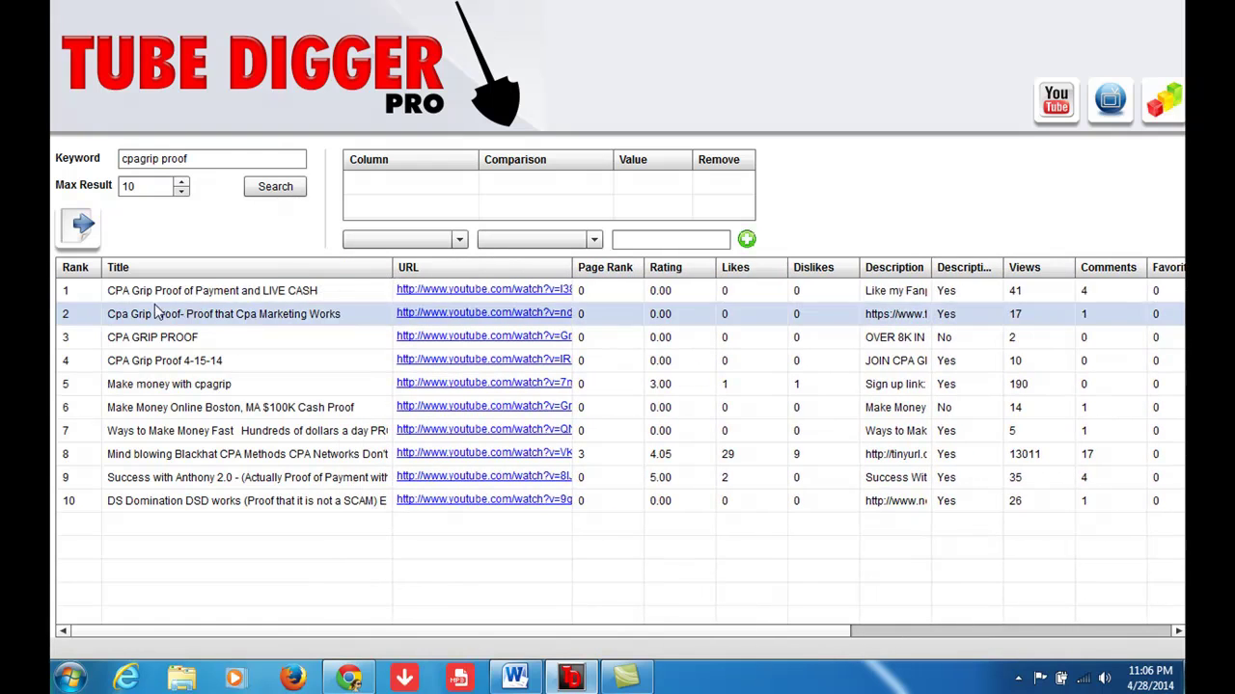
click(114, 299)
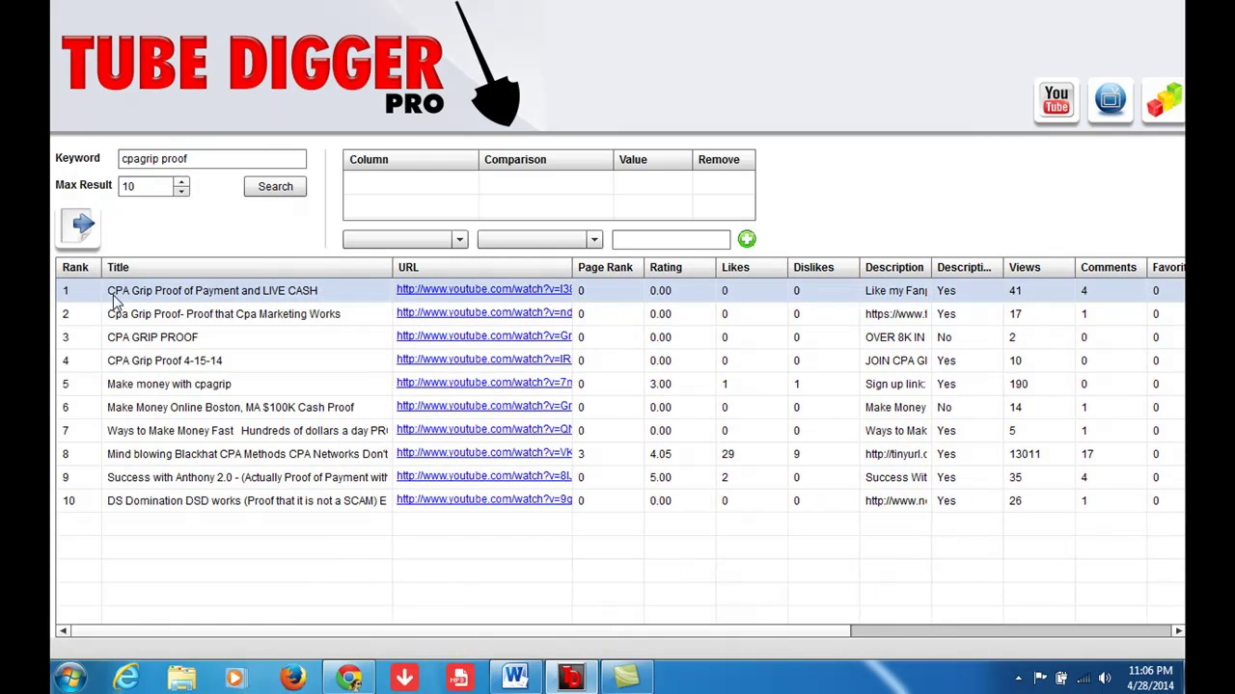
click(222, 315)
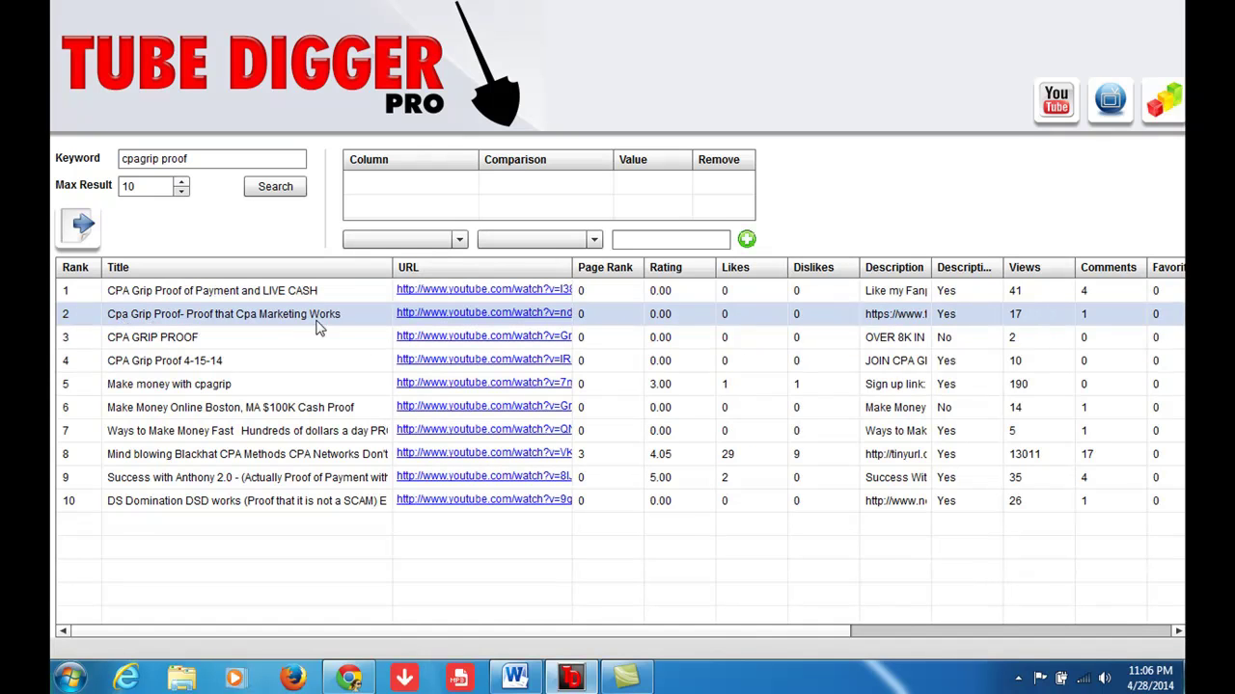
click(1121, 1)
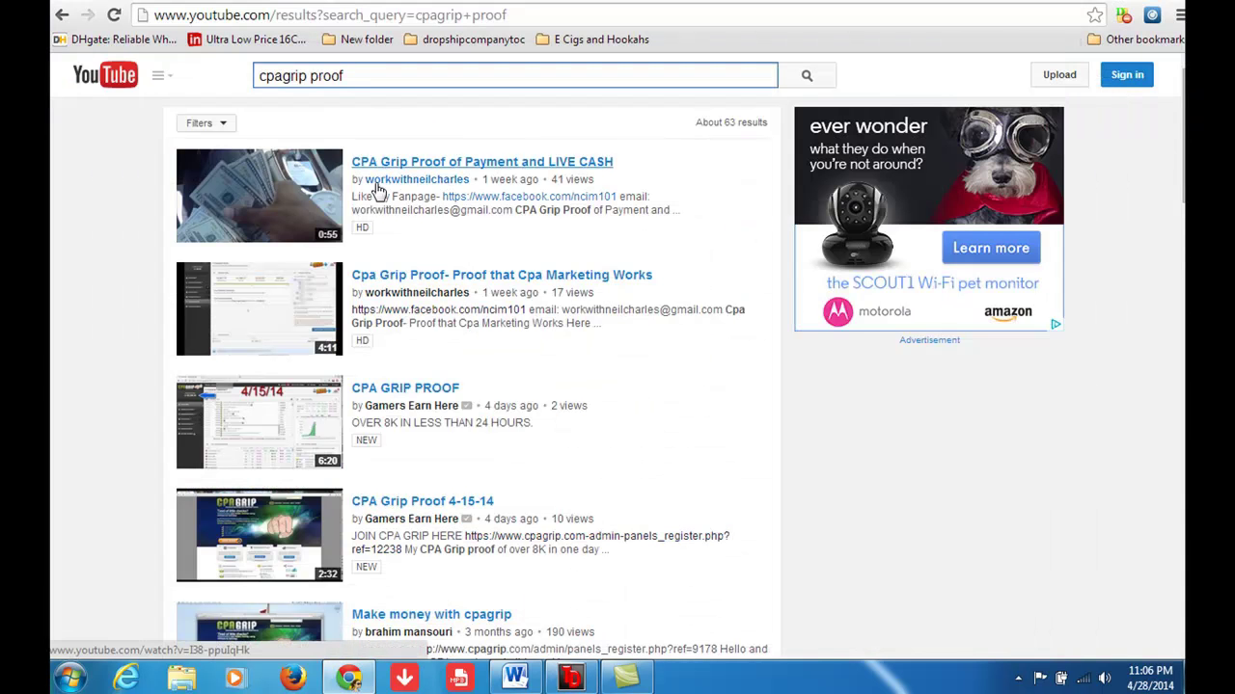
- Scroll Tube Digger's results table right and widen the Tags column to show full tag lists
click(571, 680)
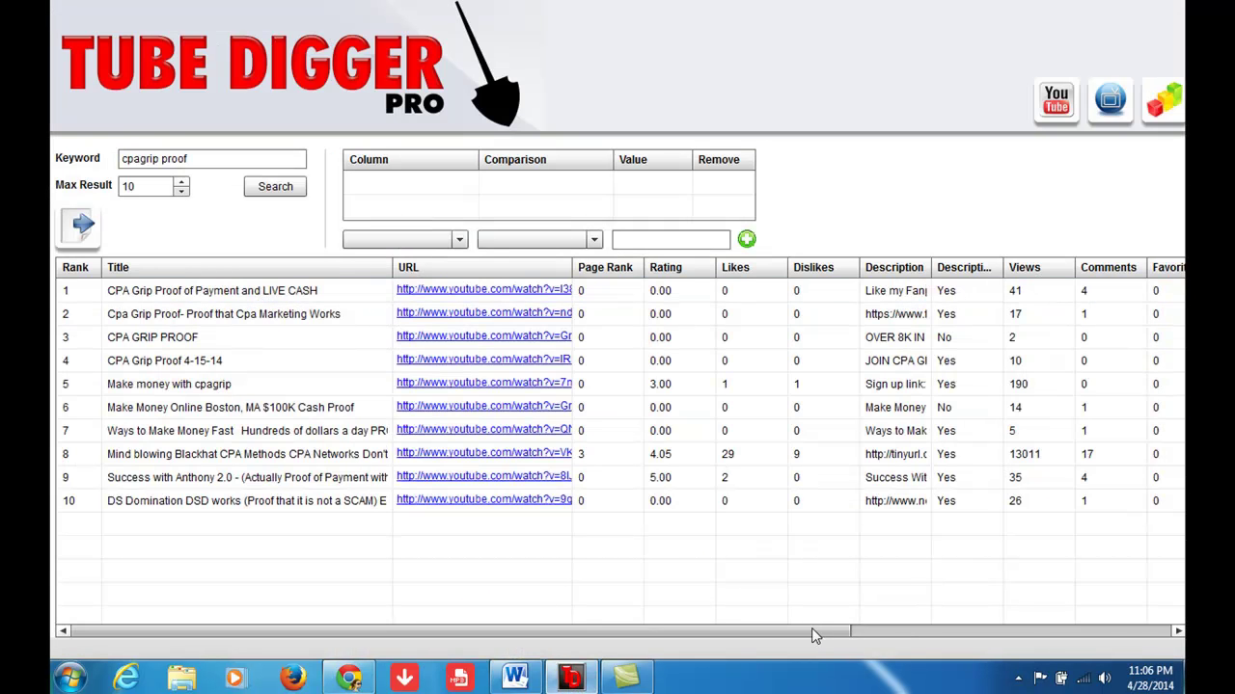
drag(811, 630, 1103, 632)
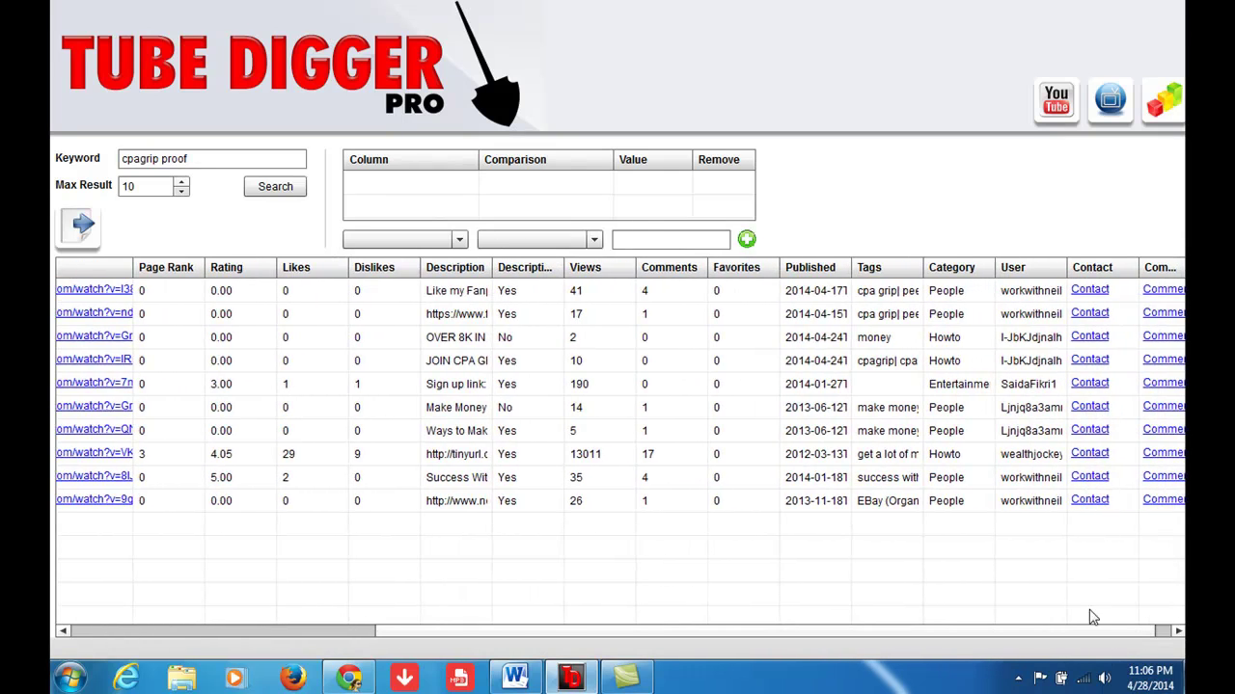
drag(923, 267, 1136, 276)
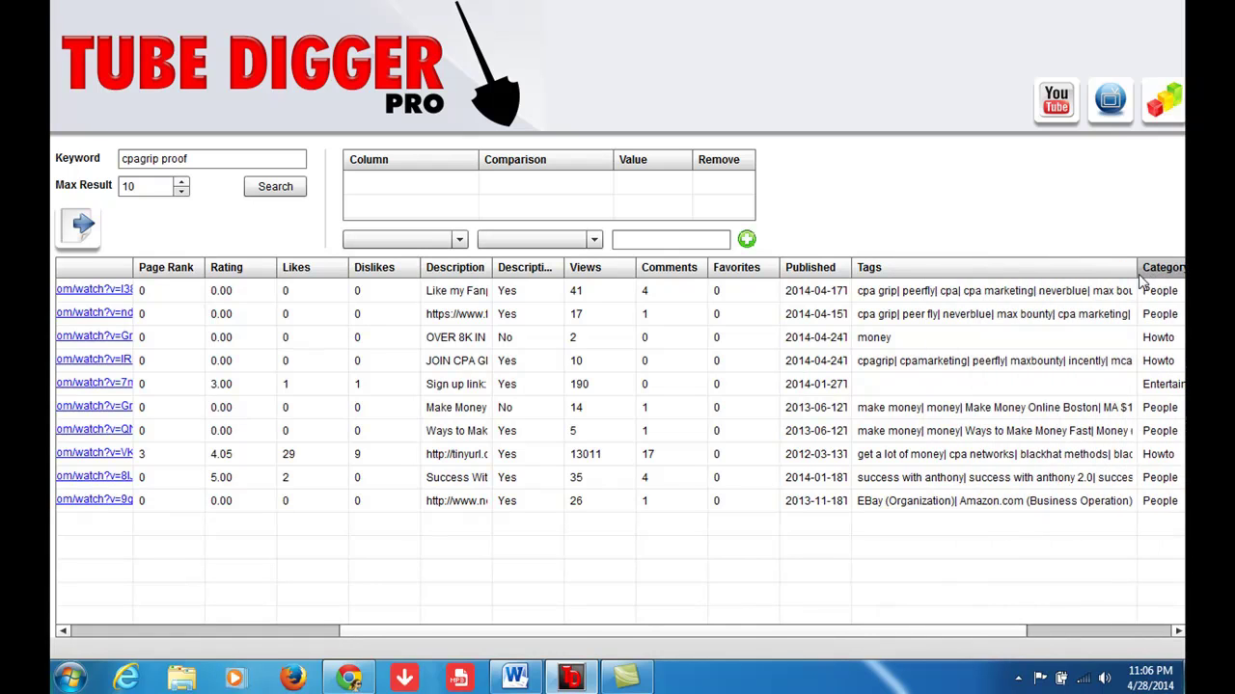
click(895, 292)
click(892, 314)
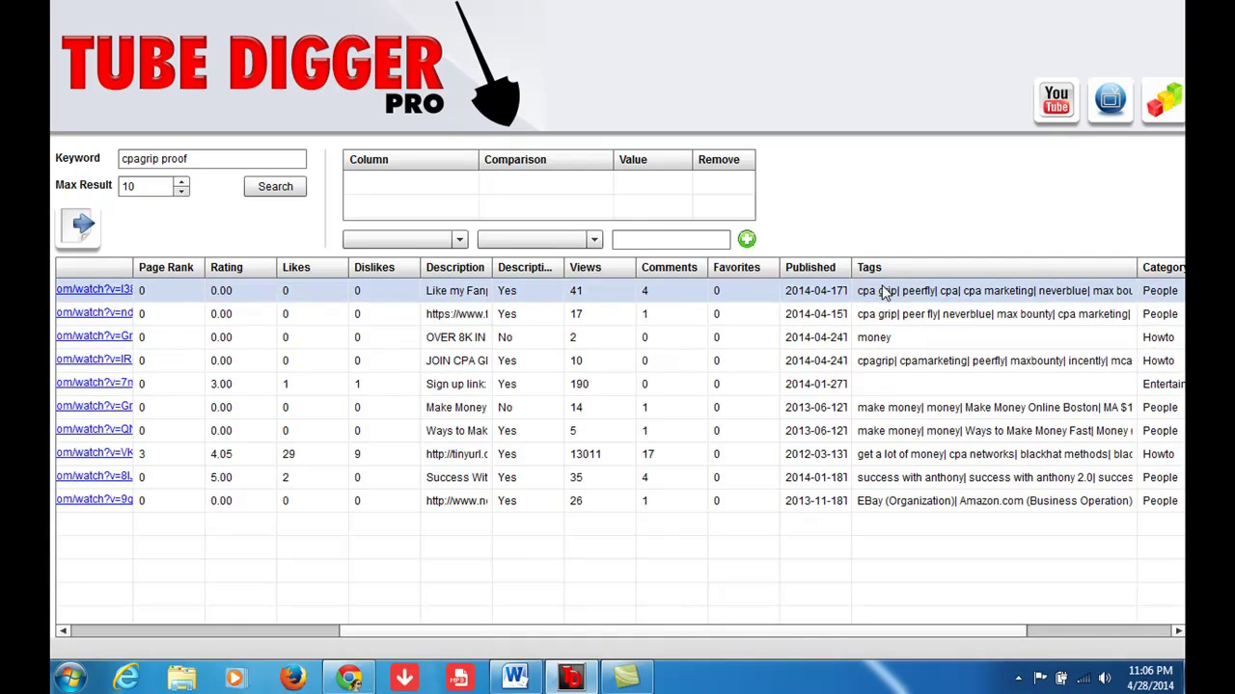
mouse_move(348, 678)
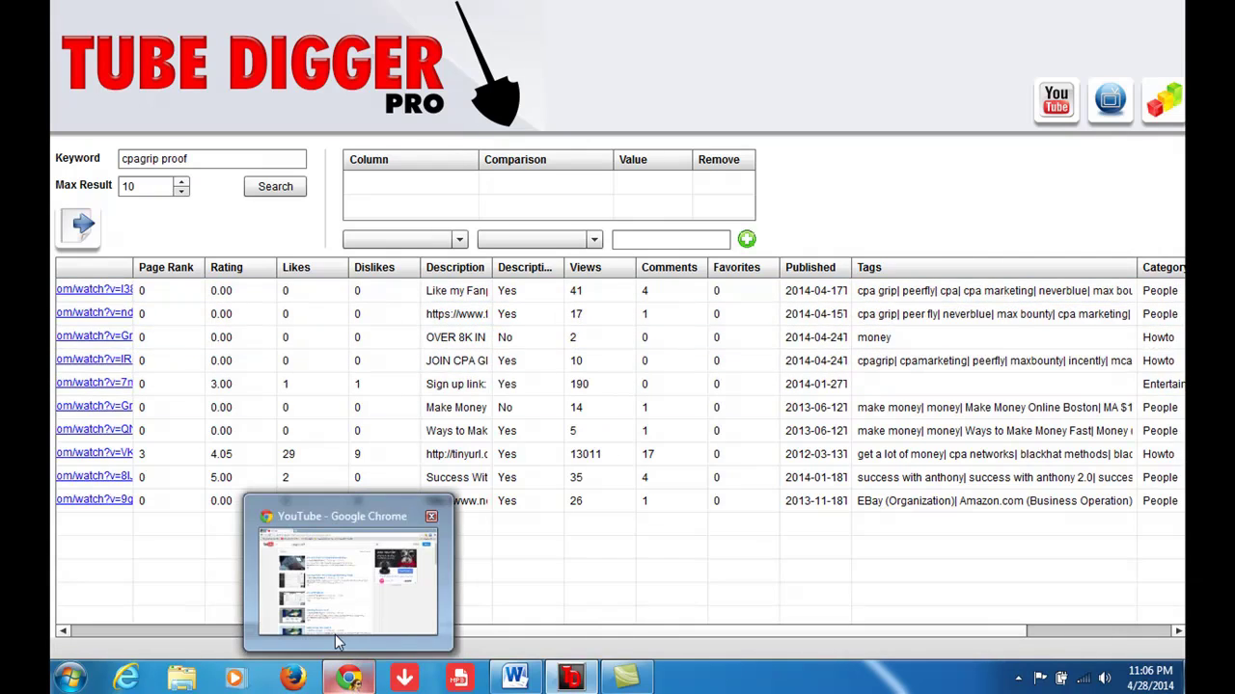
click(331, 600)
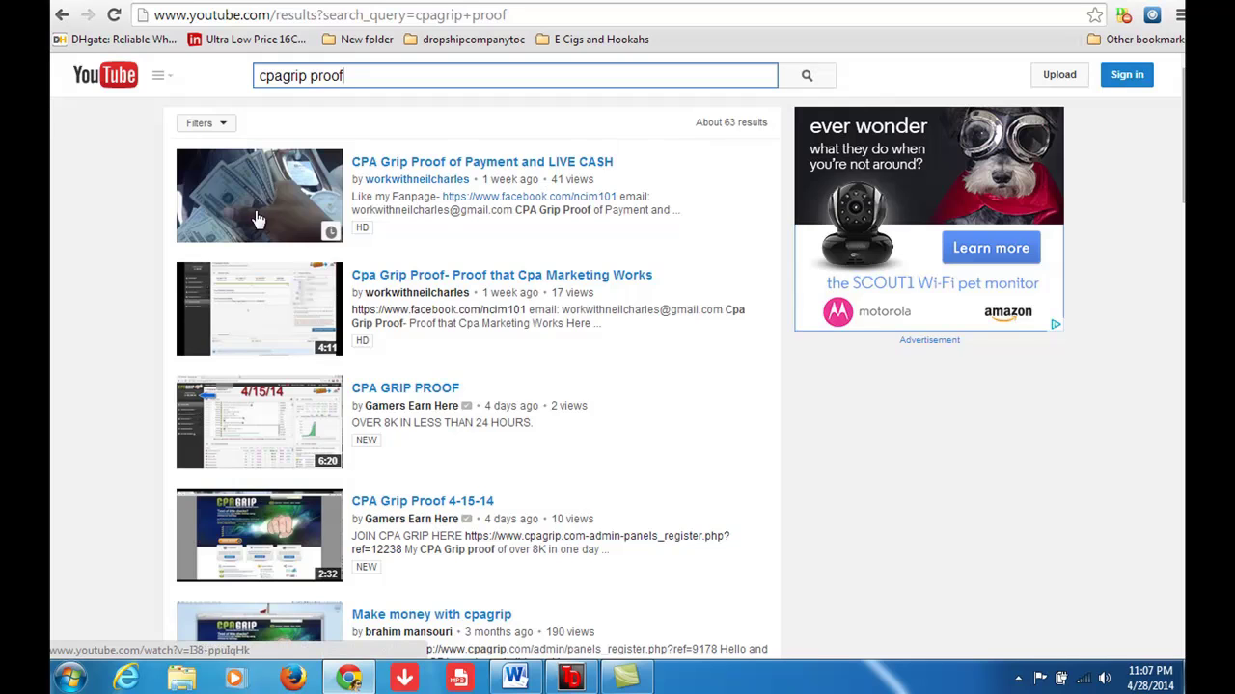
mouse_move(259, 195)
click(386, 185)
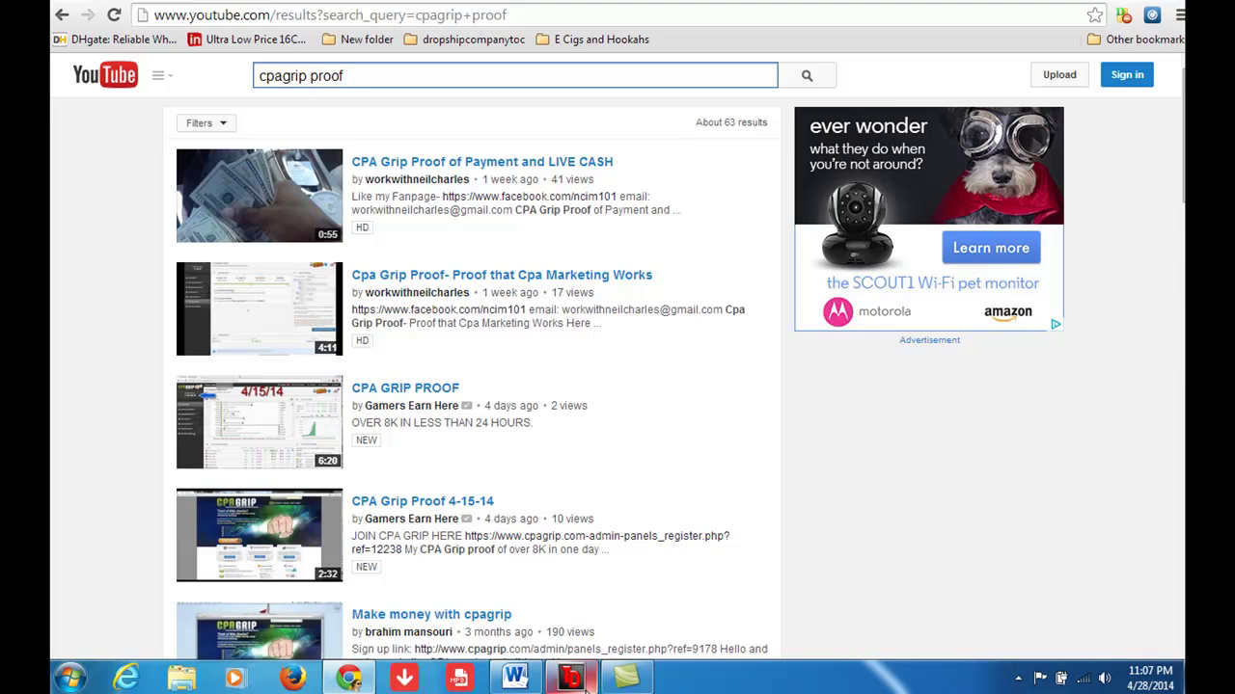
- Scroll Tube Digger's results back to the Title column and review the videos
click(565, 629)
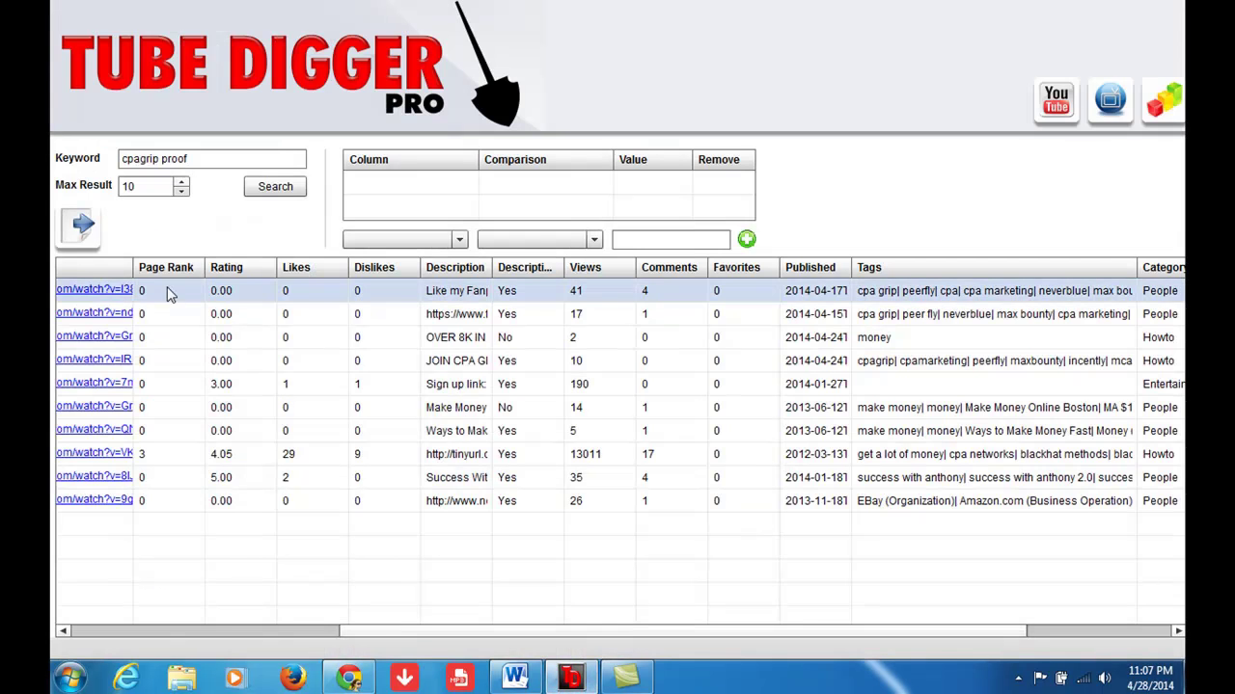
click(298, 632)
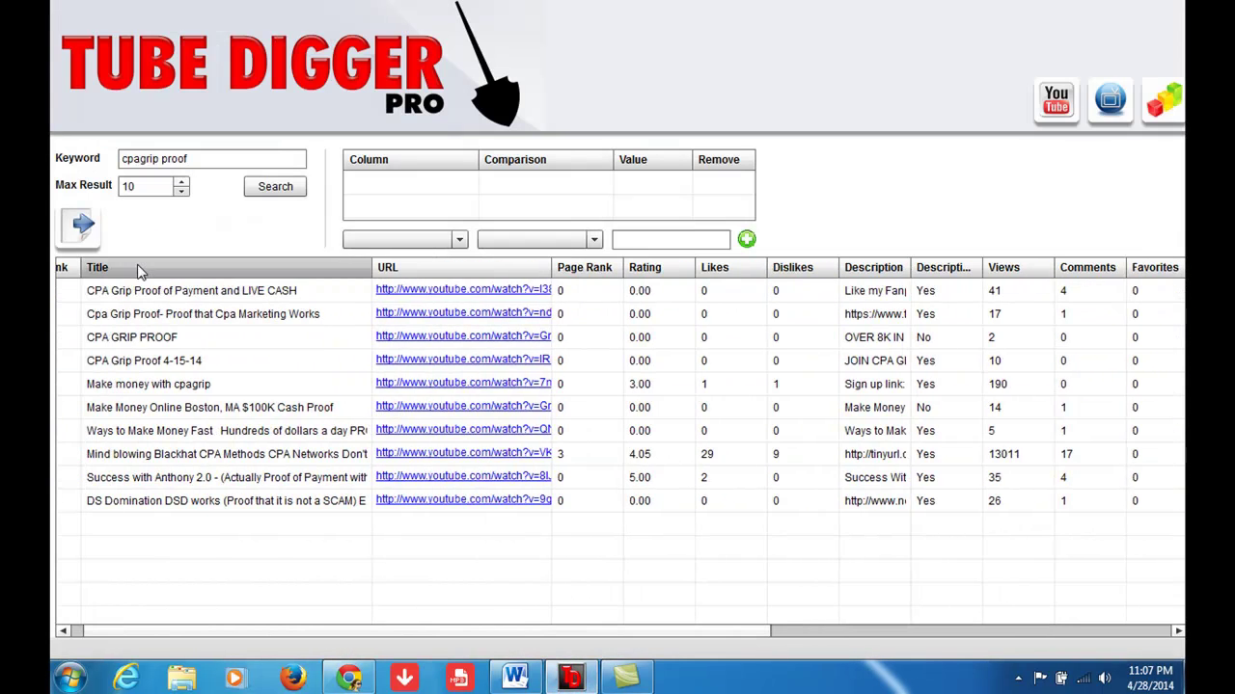
click(143, 290)
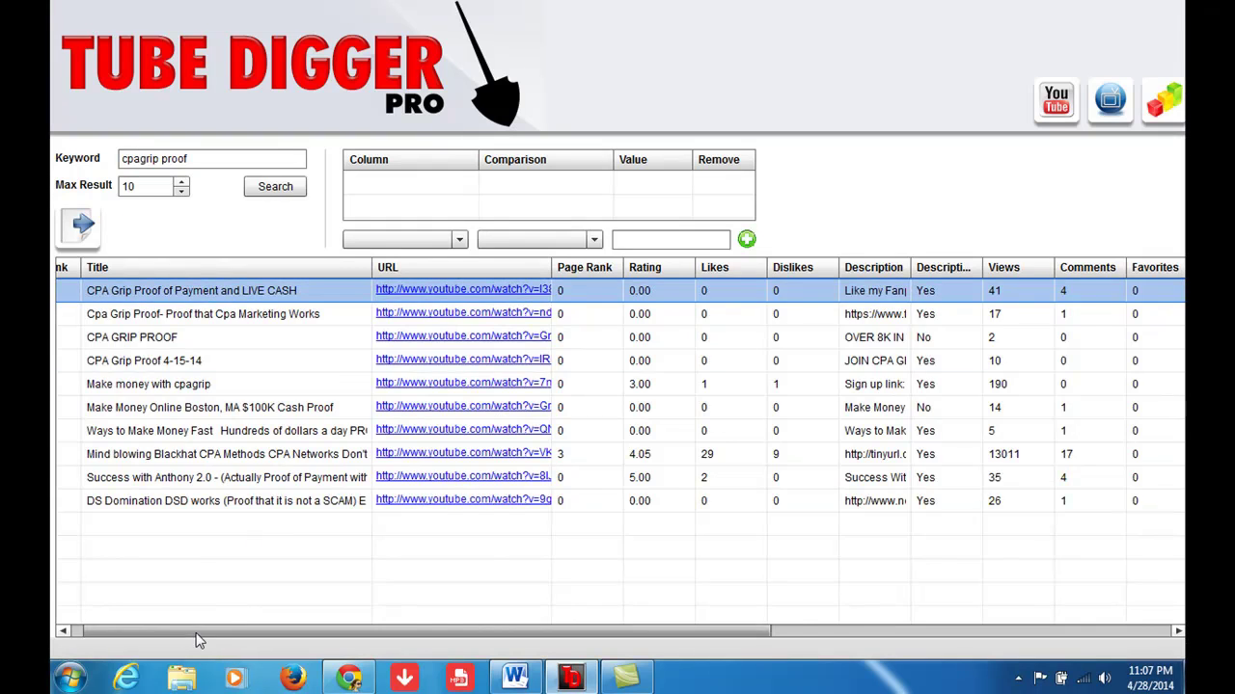
drag(196, 632, 730, 663)
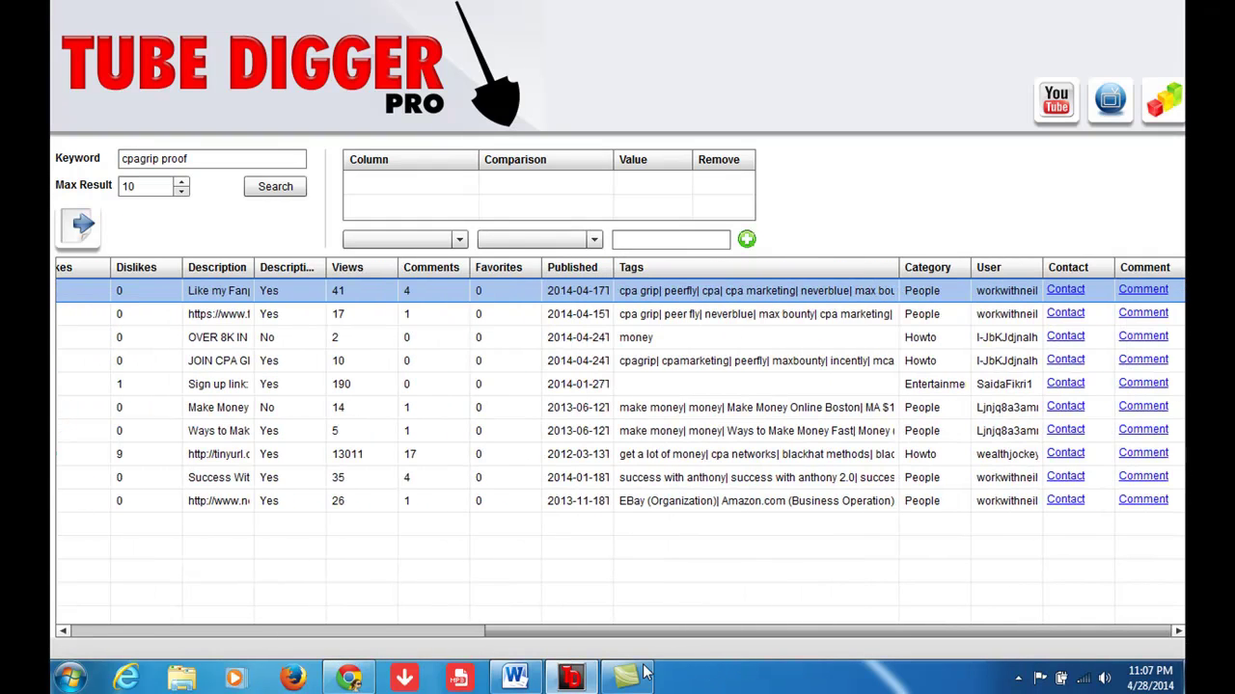
drag(644, 673, 135, 581)
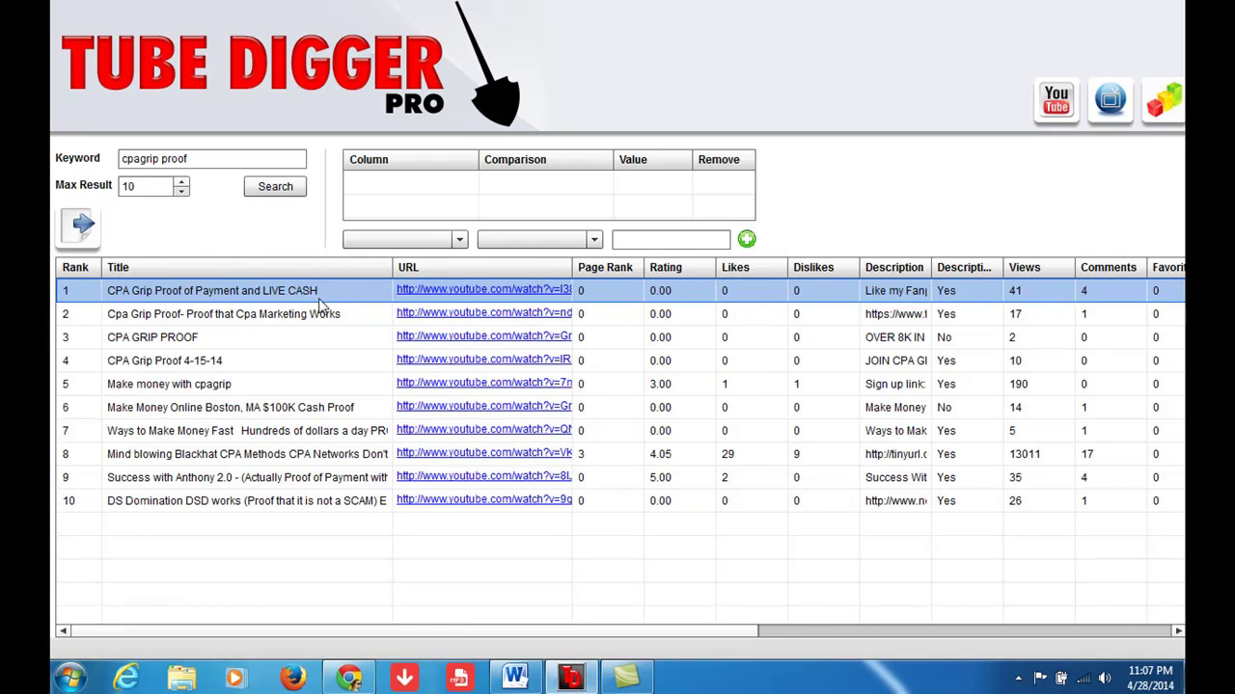
- Export the search results to a CSV file named 'cpagrip vid1'
click(81, 225)
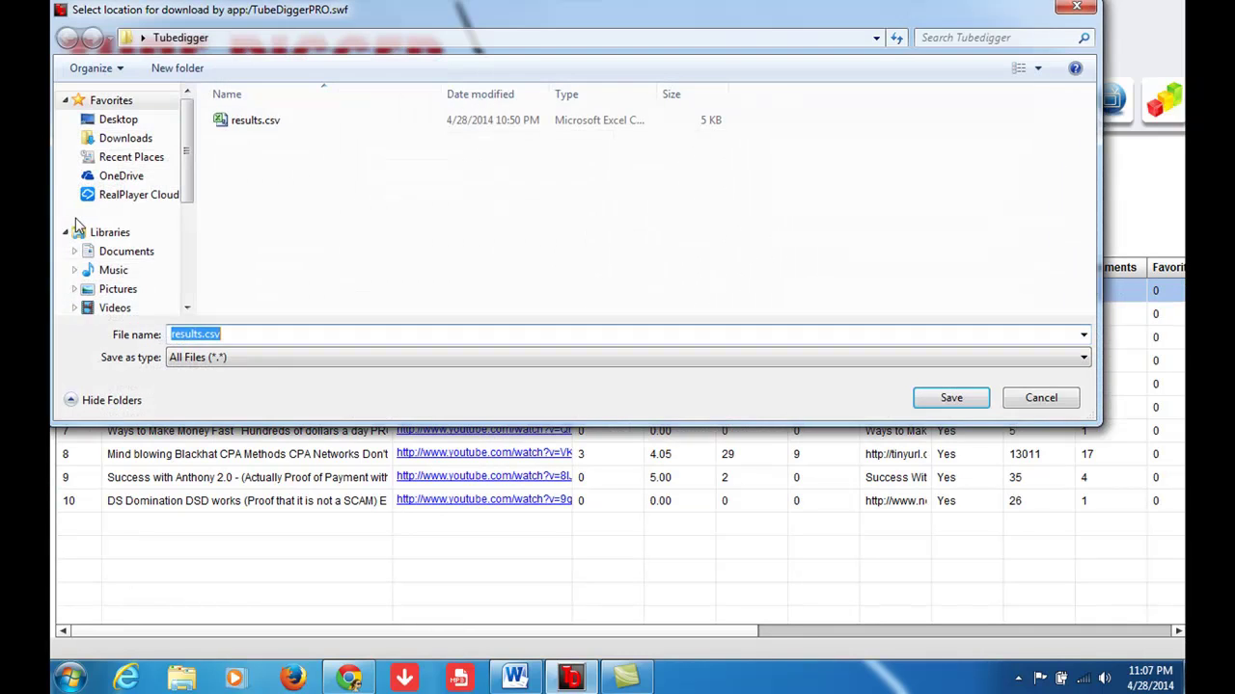
click(229, 334)
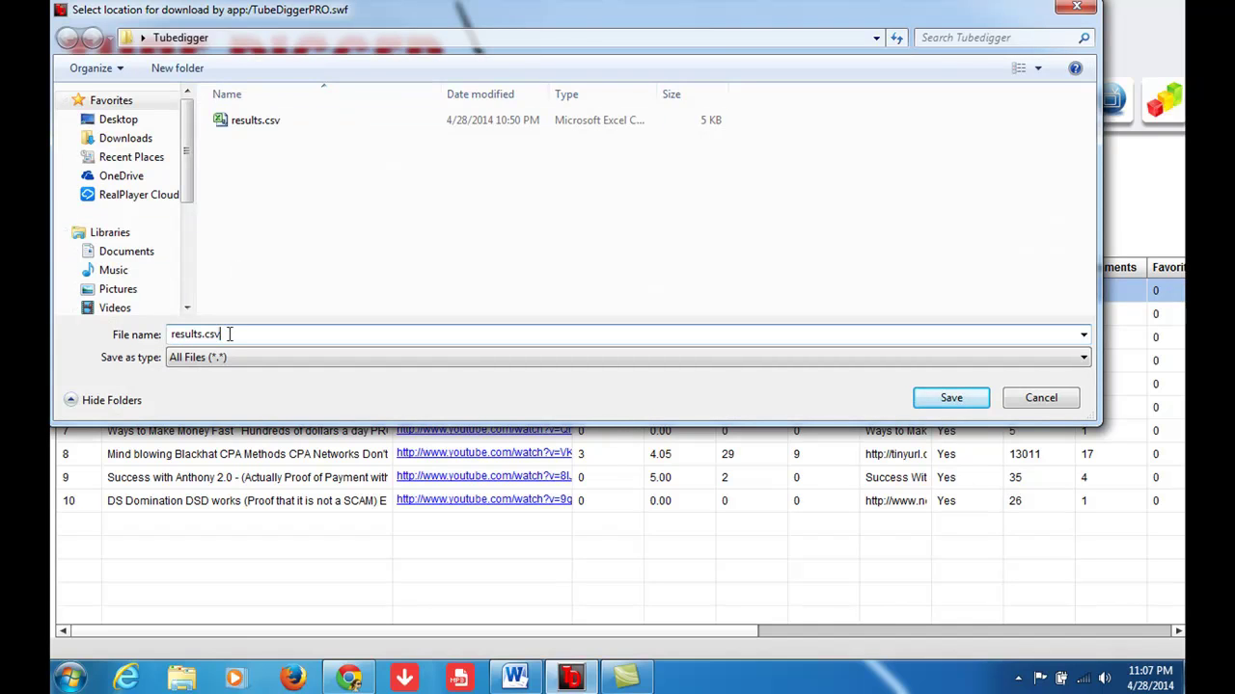
key(BackSpace)
key(BackSpace)
key(BackSpace)
key(BackSpace)
text(pagrip vid1)
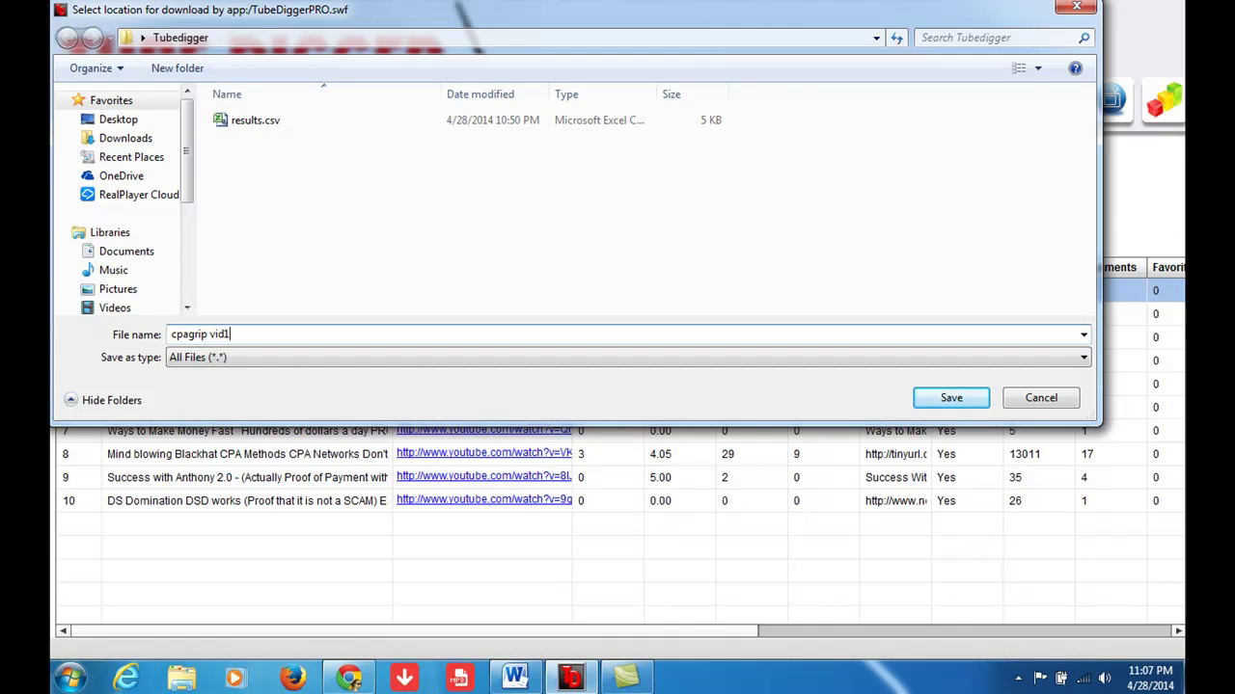
key(Return)
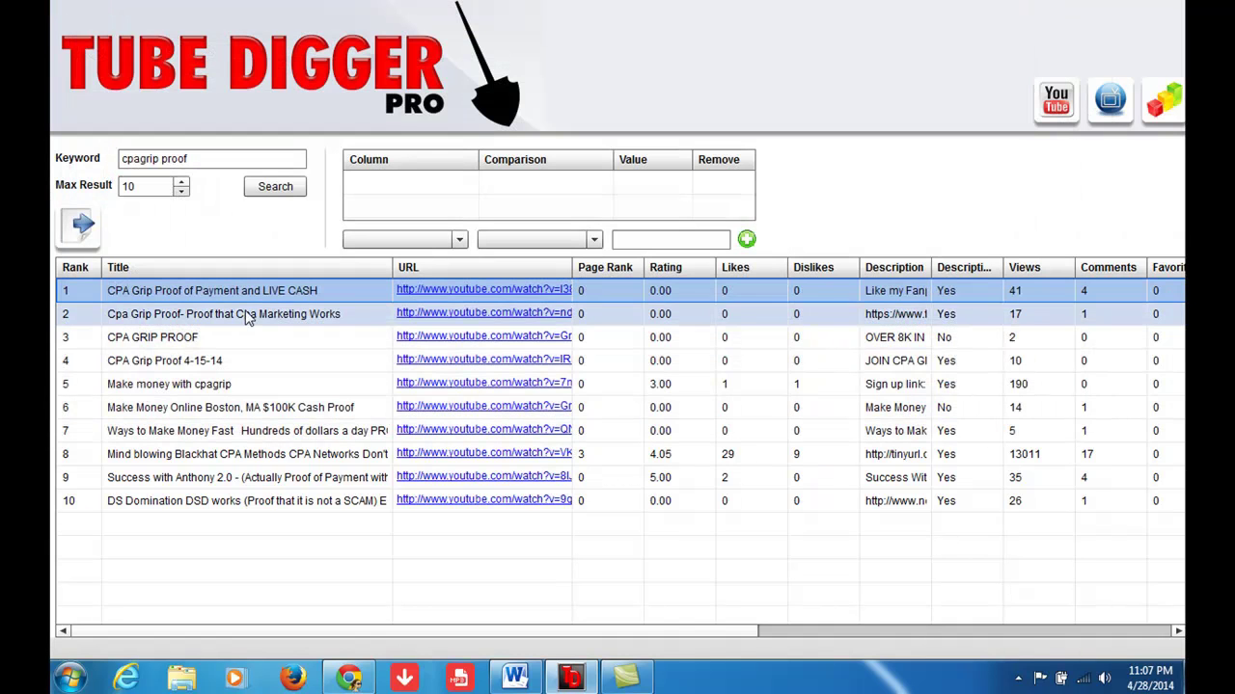
- Select the second video and start another export of the results
click(247, 317)
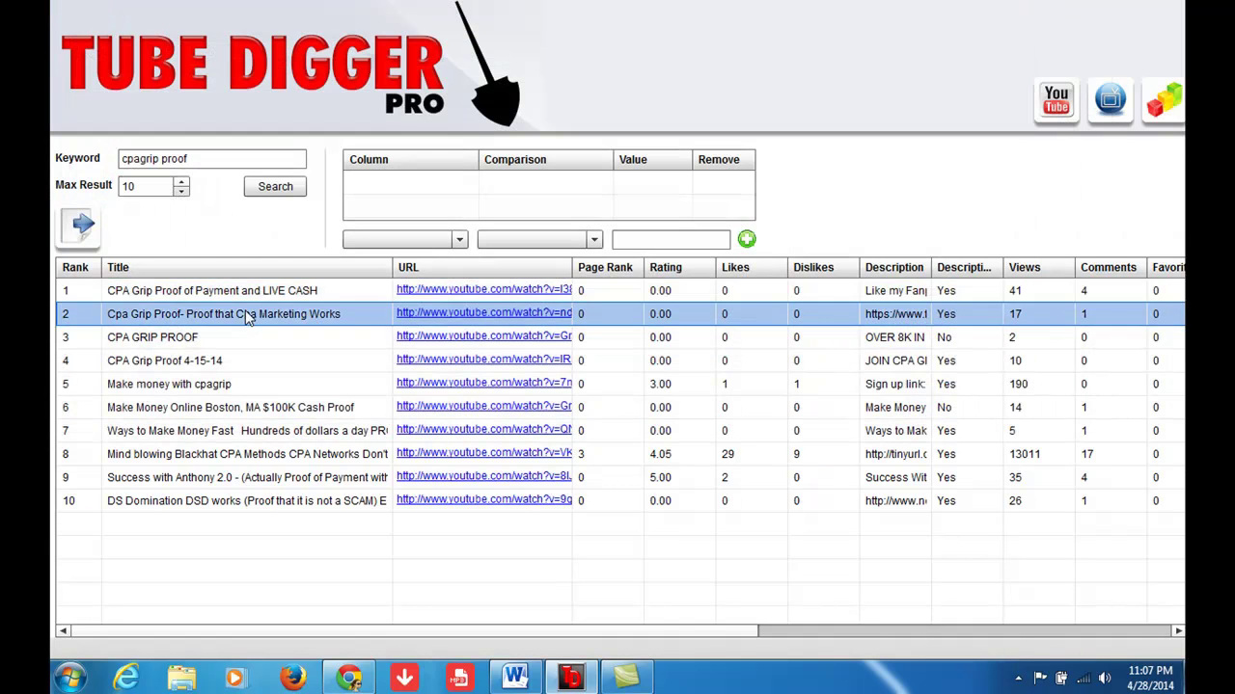
click(86, 236)
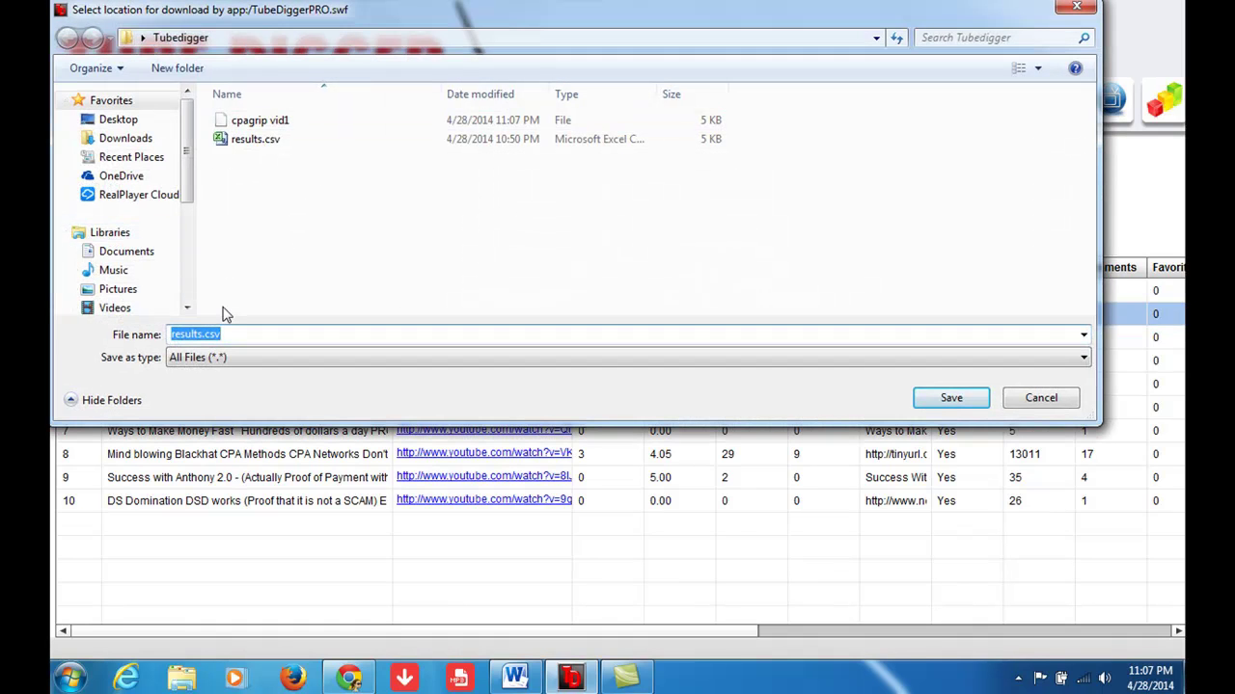
text(c)
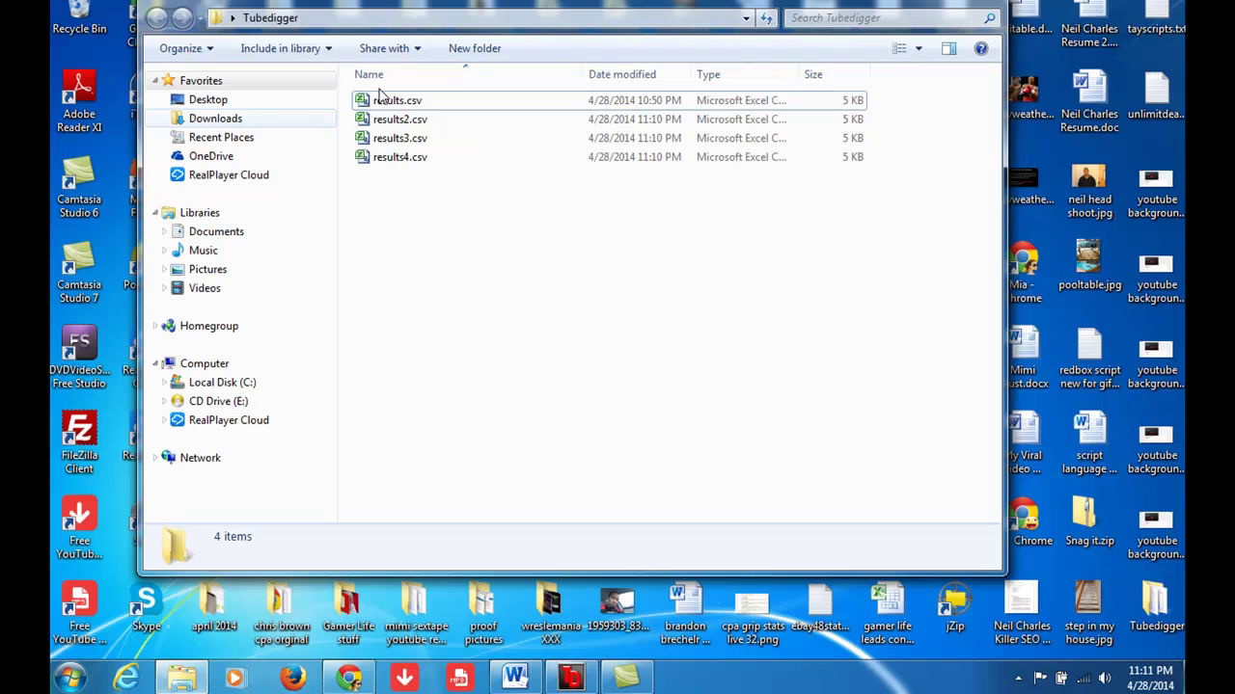
- Open results2.csv in Excel and widen the Tags column to read the full tag lists
double_click(384, 119)
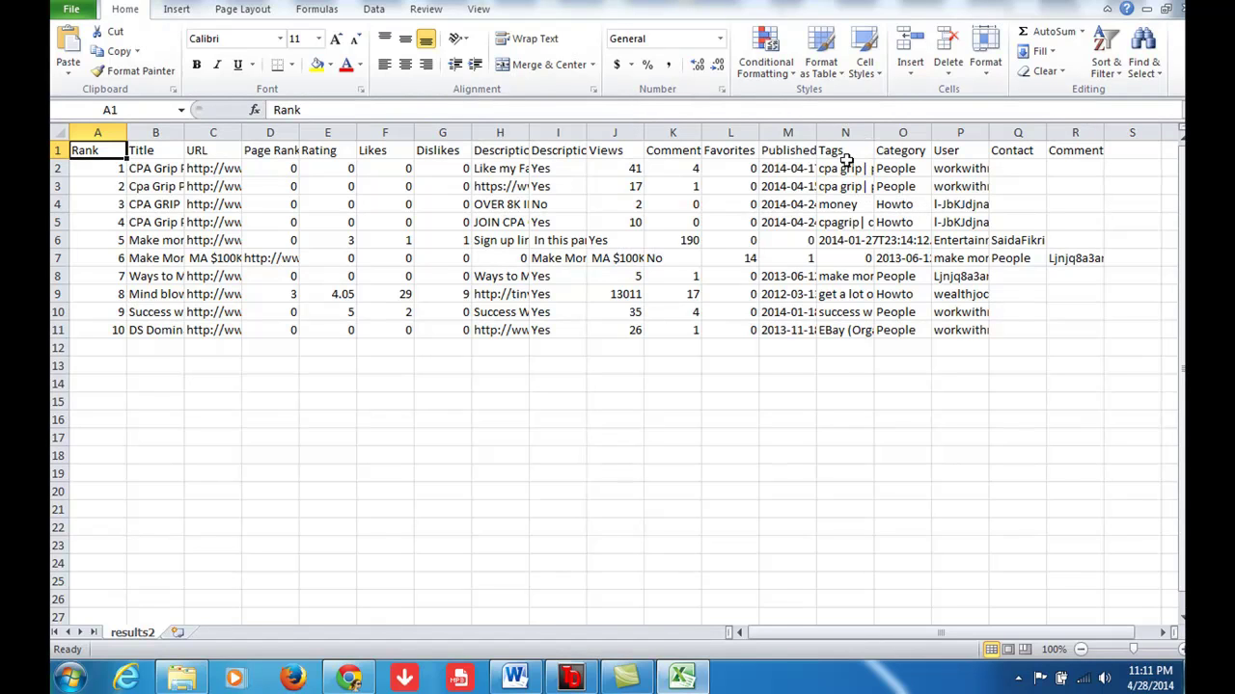
drag(873, 138, 1154, 138)
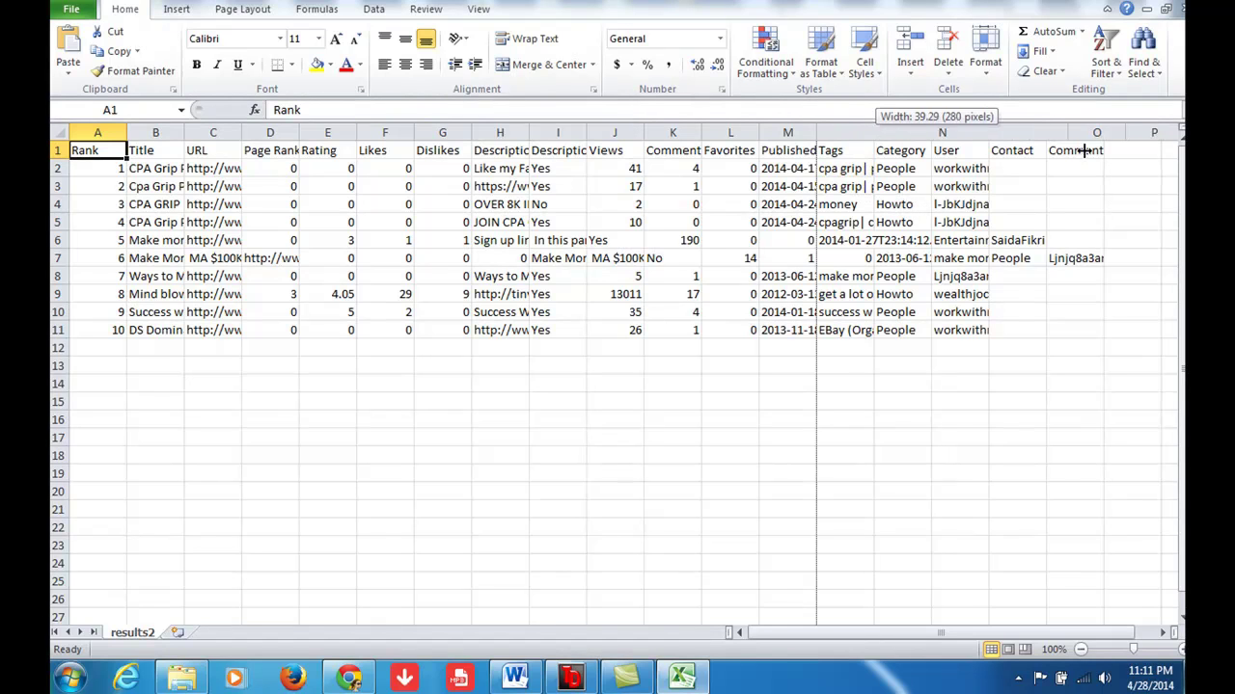
drag(858, 632, 932, 632)
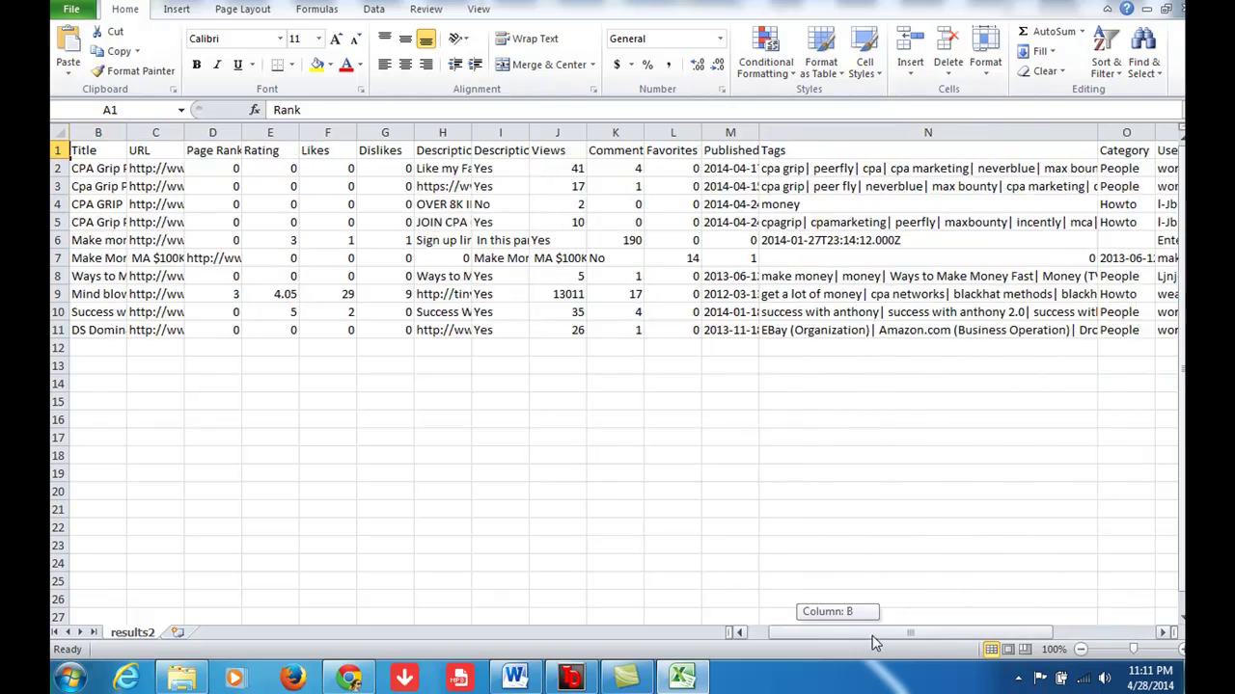
drag(868, 131, 1071, 132)
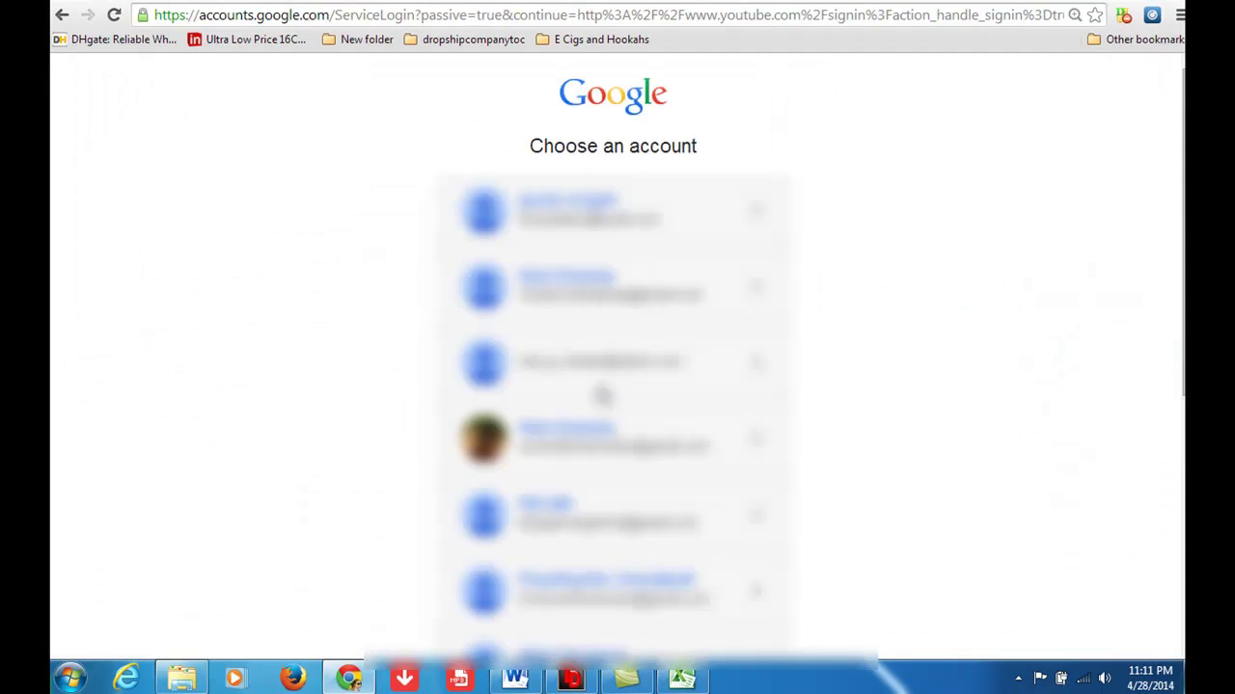
- Sign in and upload the Cpa Grip Proof recording from Documents > Camtasia Studio
click(577, 461)
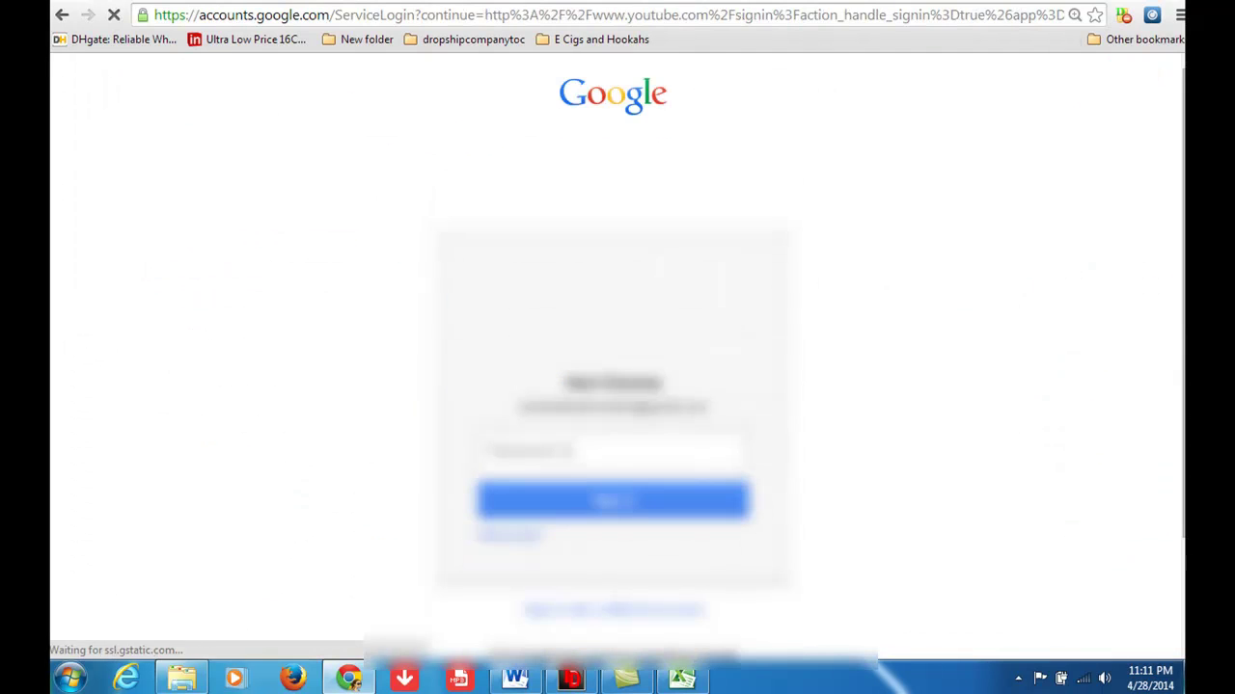
text(p)
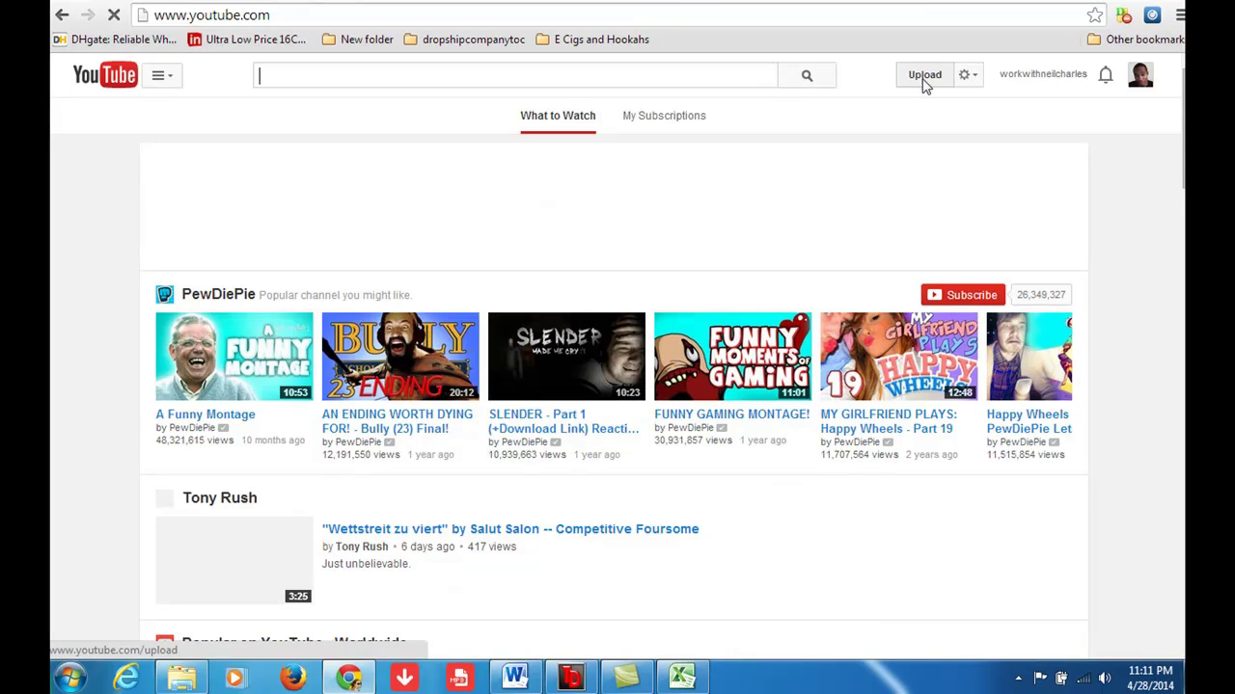
click(924, 84)
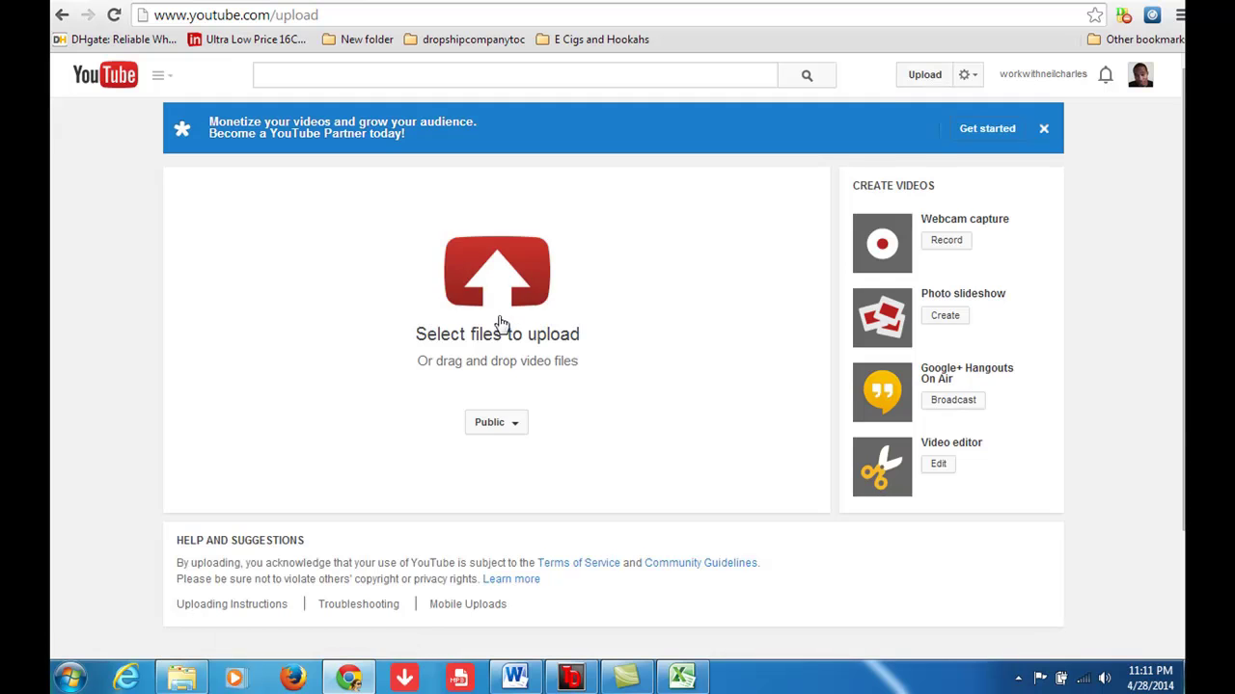
click(505, 330)
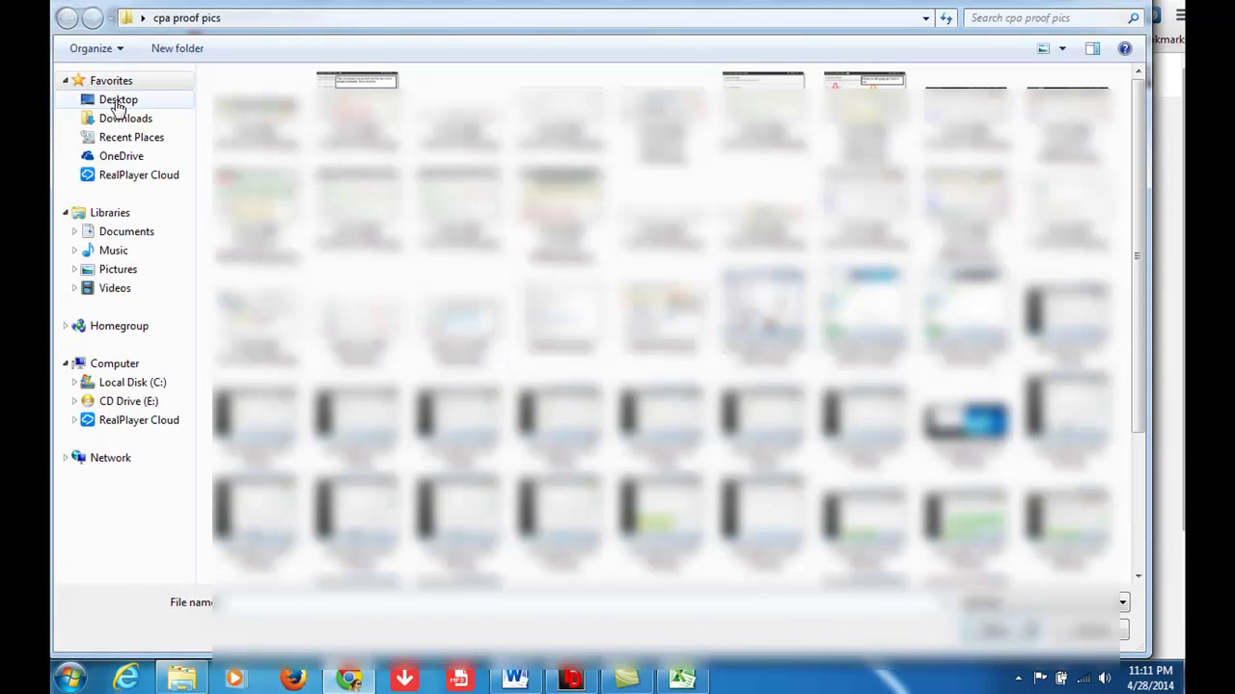
click(113, 234)
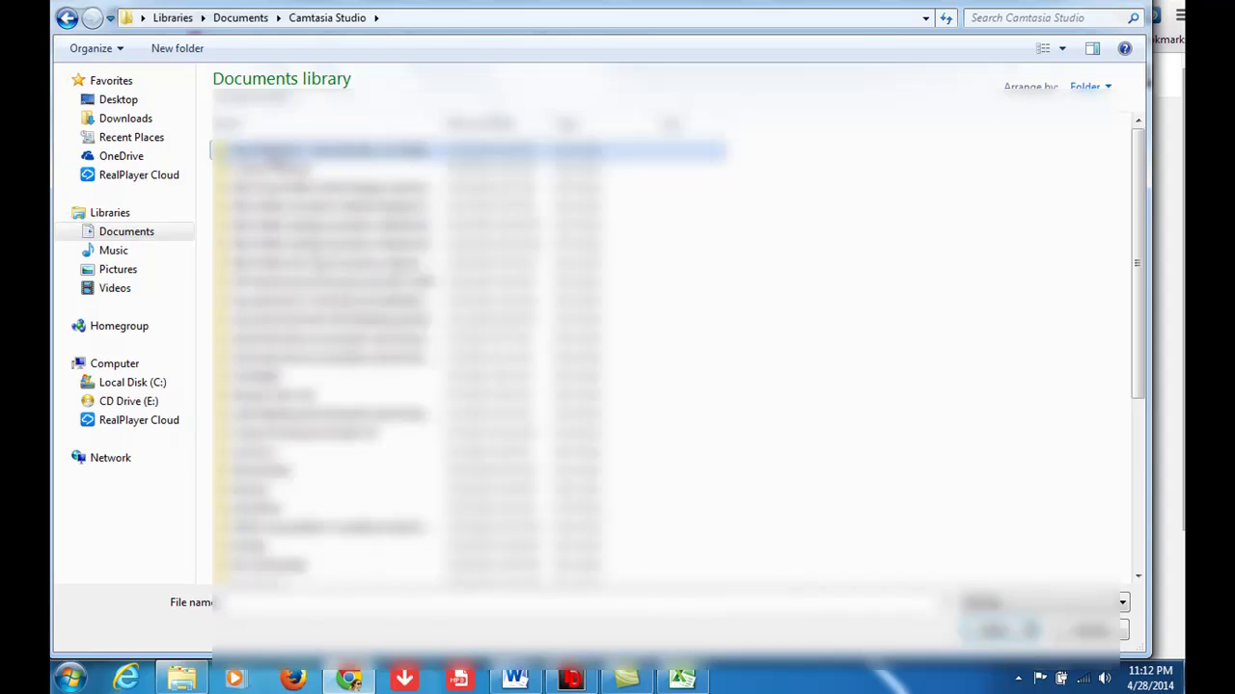
double_click(275, 152)
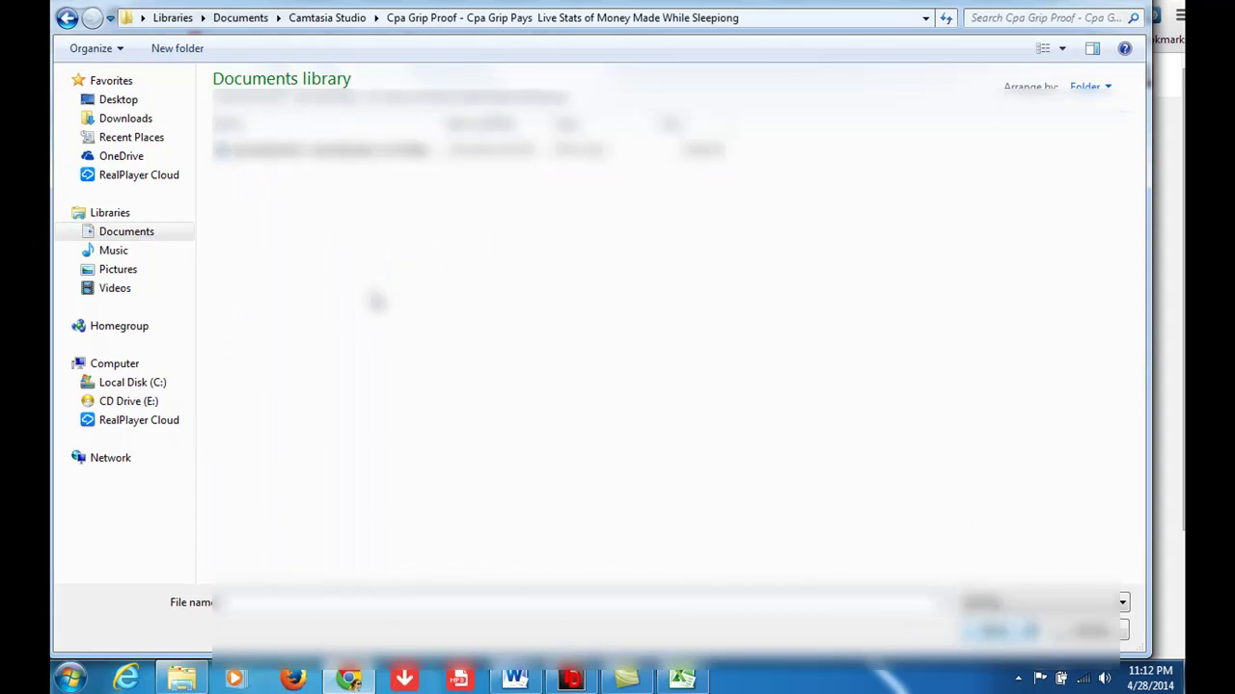
click(263, 157)
key(Return)
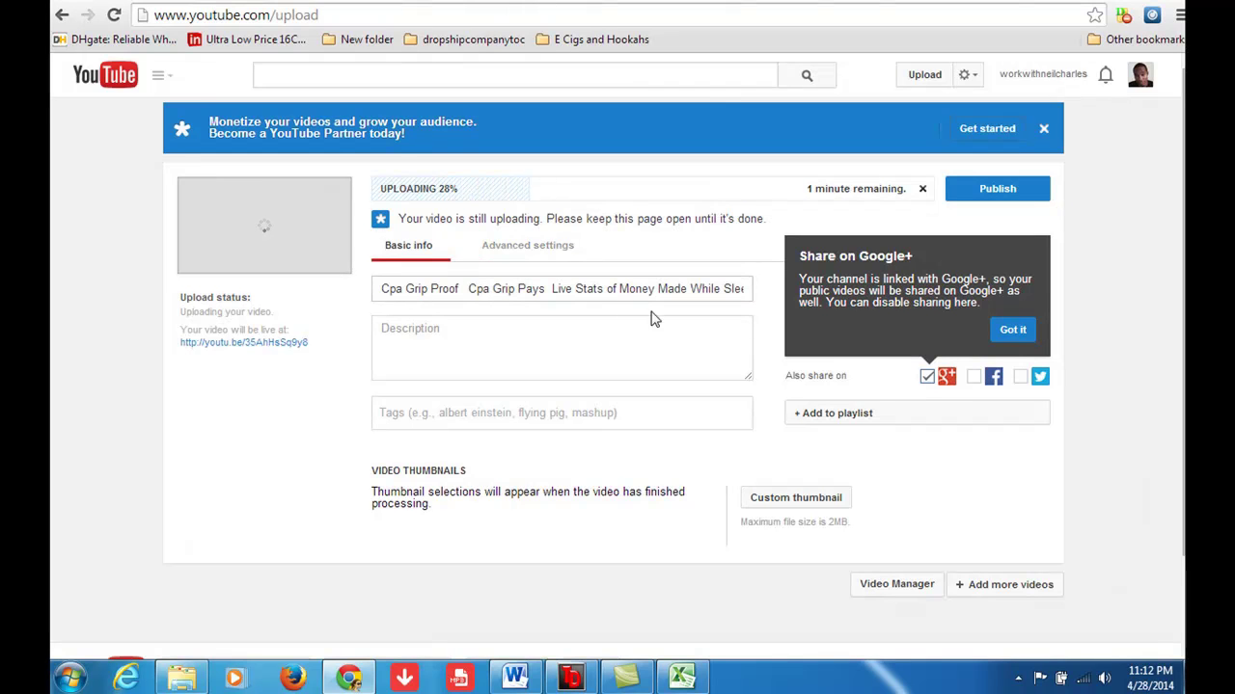
- Copy the Cpa Grip Proof description text from the Word document
click(407, 327)
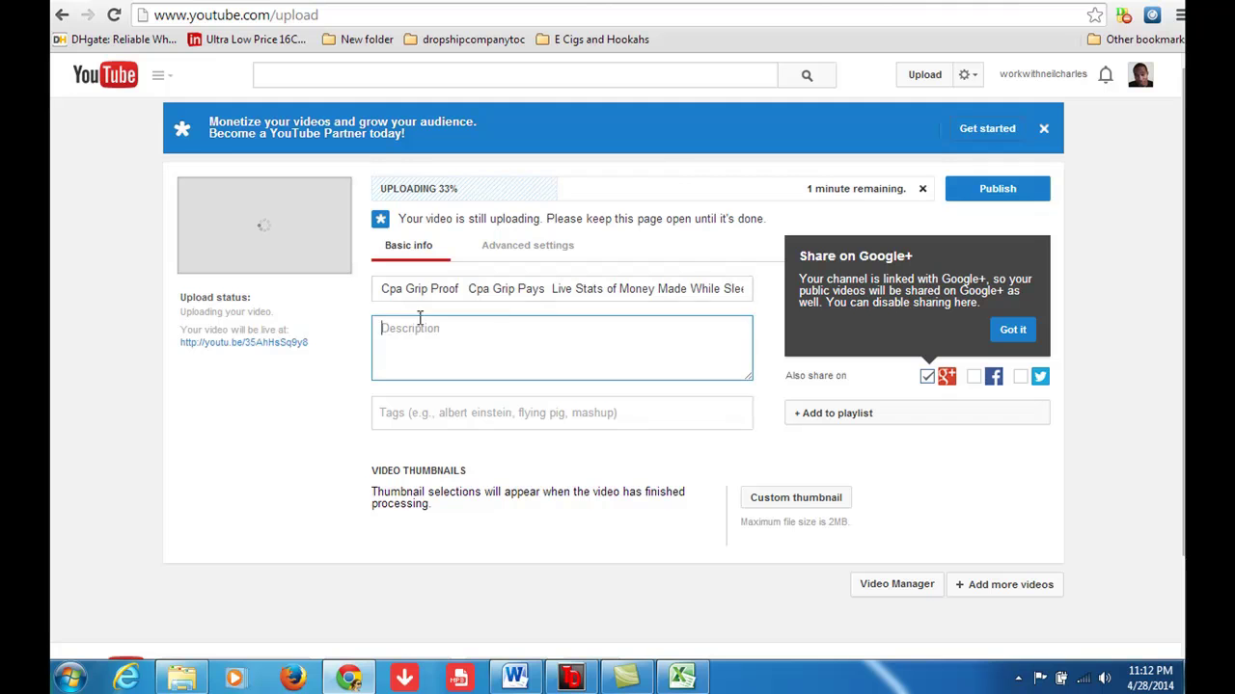
click(516, 678)
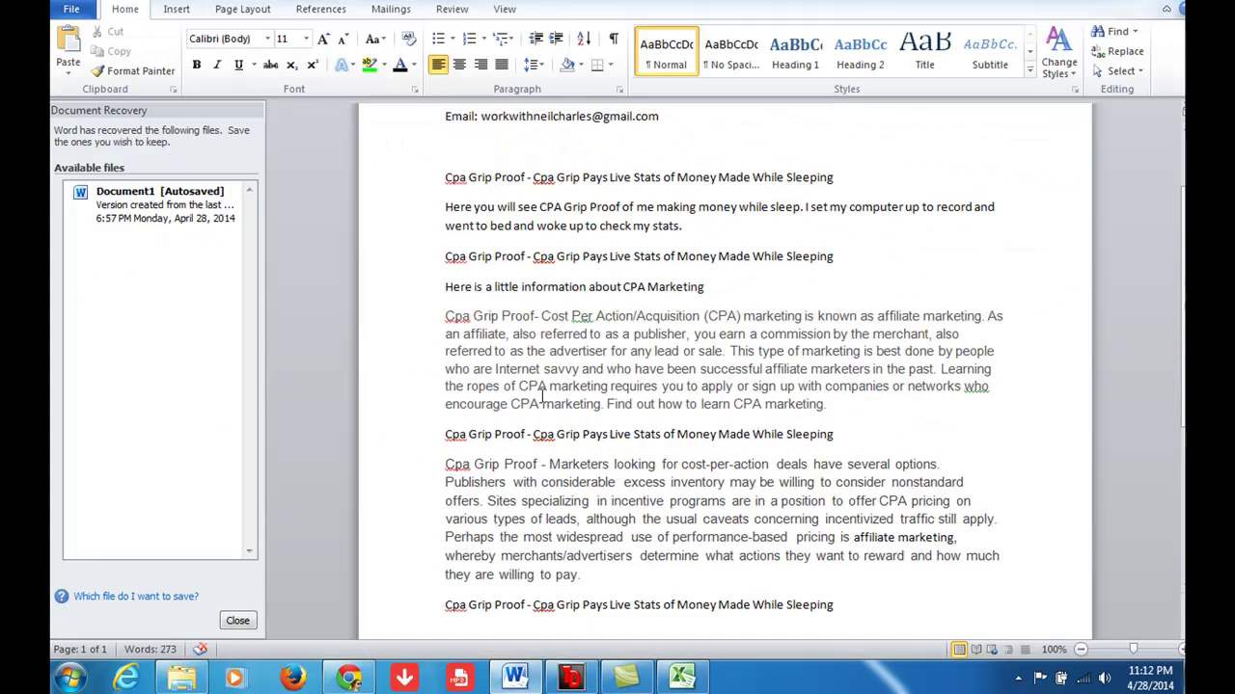
scroll(543, 394, up, 1)
mouse_move(442, 142)
mouse_down()
mouse_move(957, 532)
mouse_move(957, 547)
mouse_up()
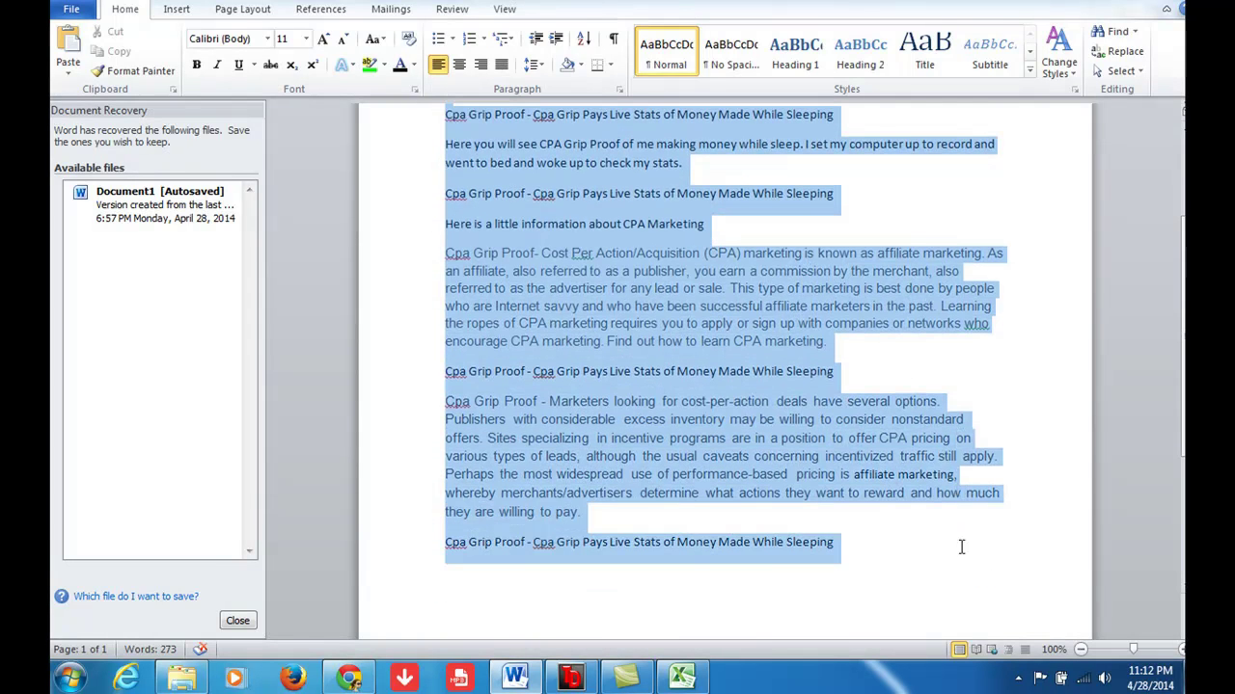
right_click(773, 486)
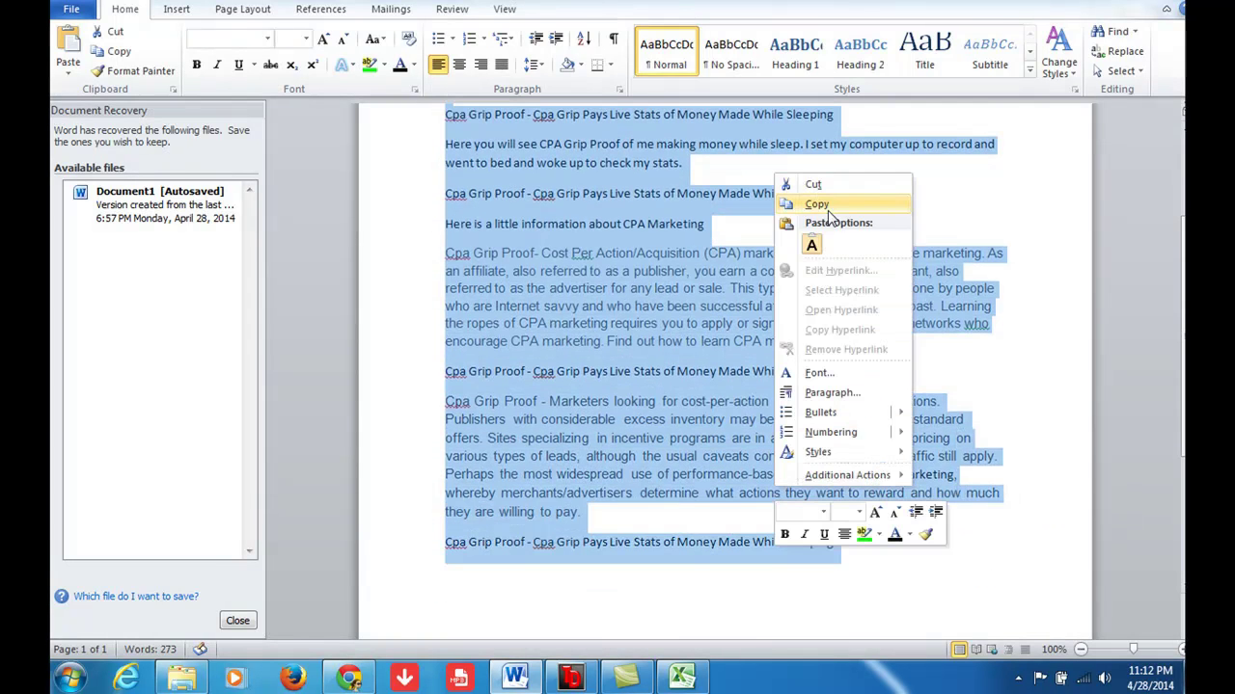
click(816, 204)
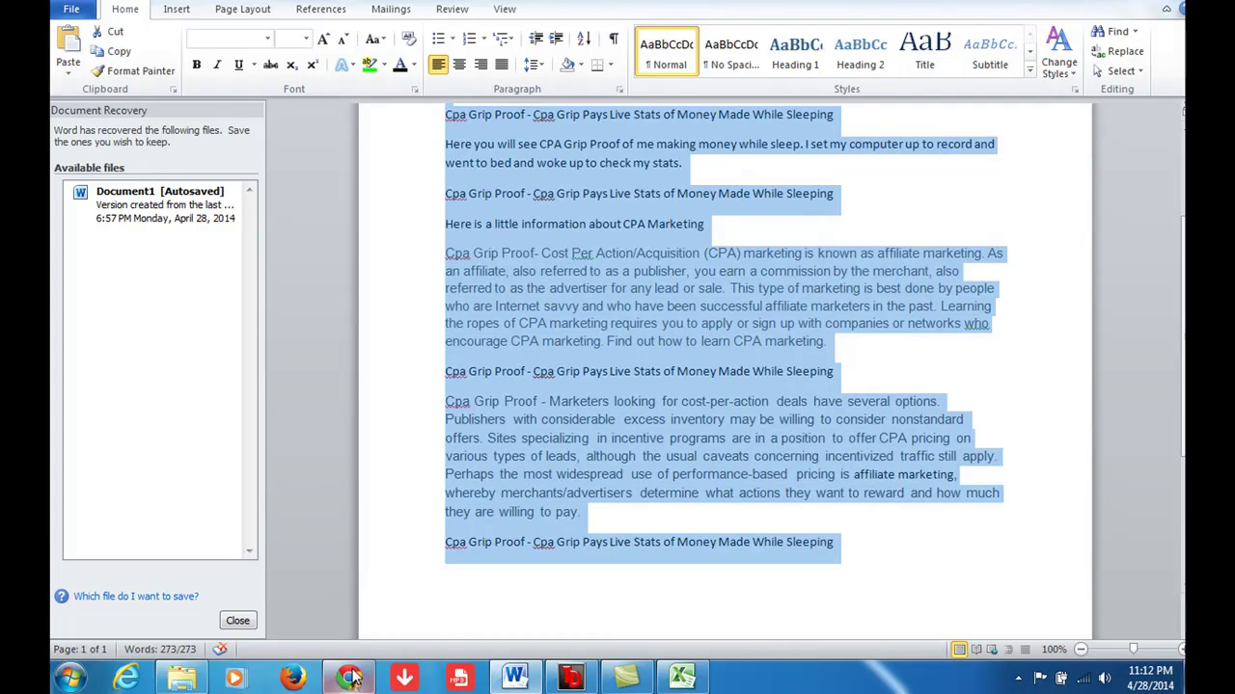
- Paste the description into YouTube's Description box and enlarge it to check the text
click(351, 678)
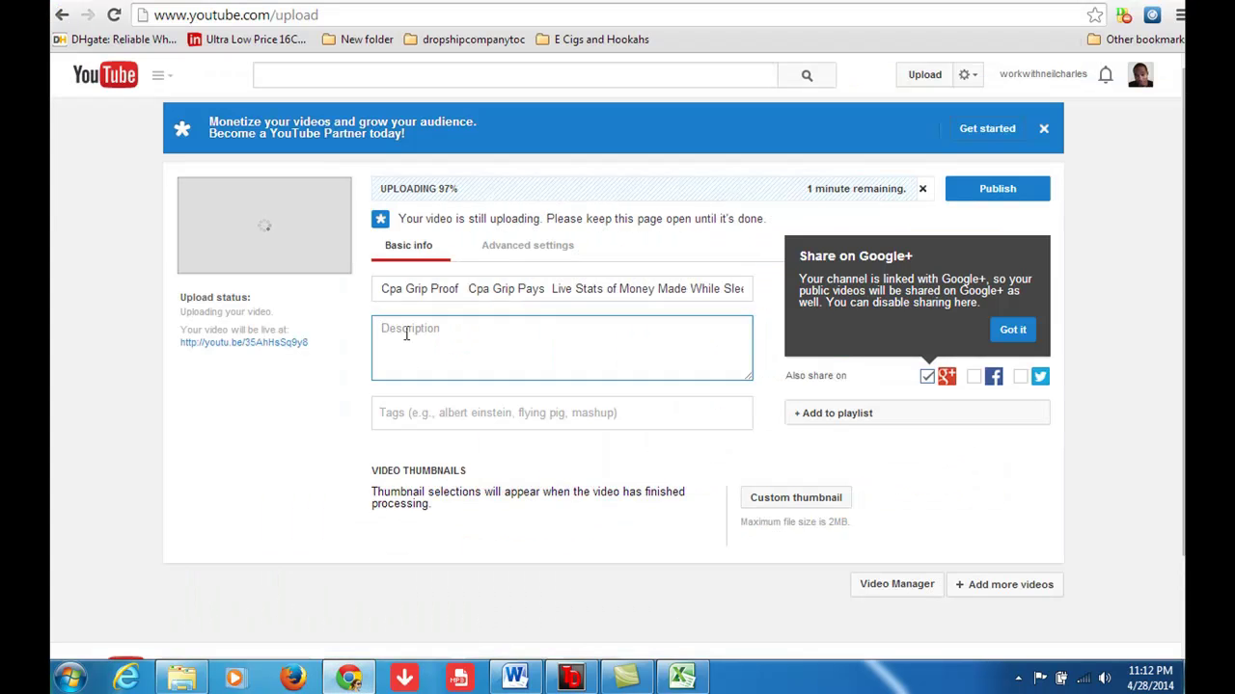
key(ctrl+v)
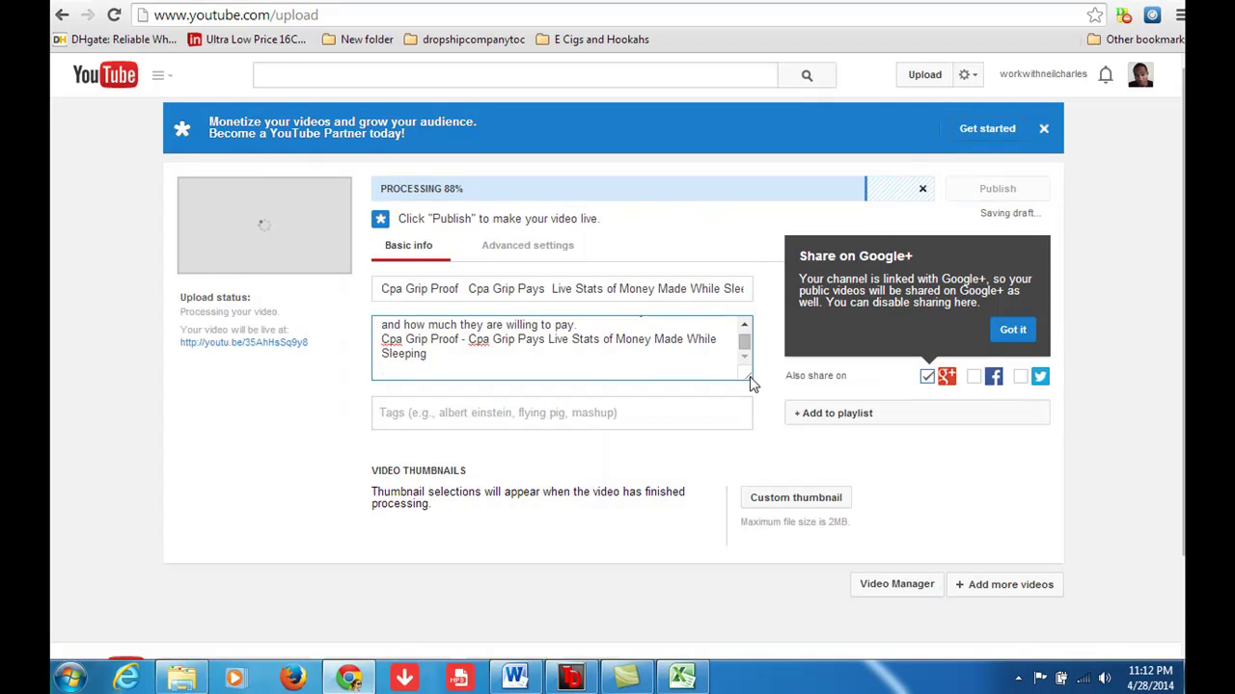
mouse_move(753, 384)
mouse_down()
mouse_move(753, 545)
mouse_move(741, 356)
mouse_move(745, 463)
mouse_up()
scroll(813, 501, down, 1)
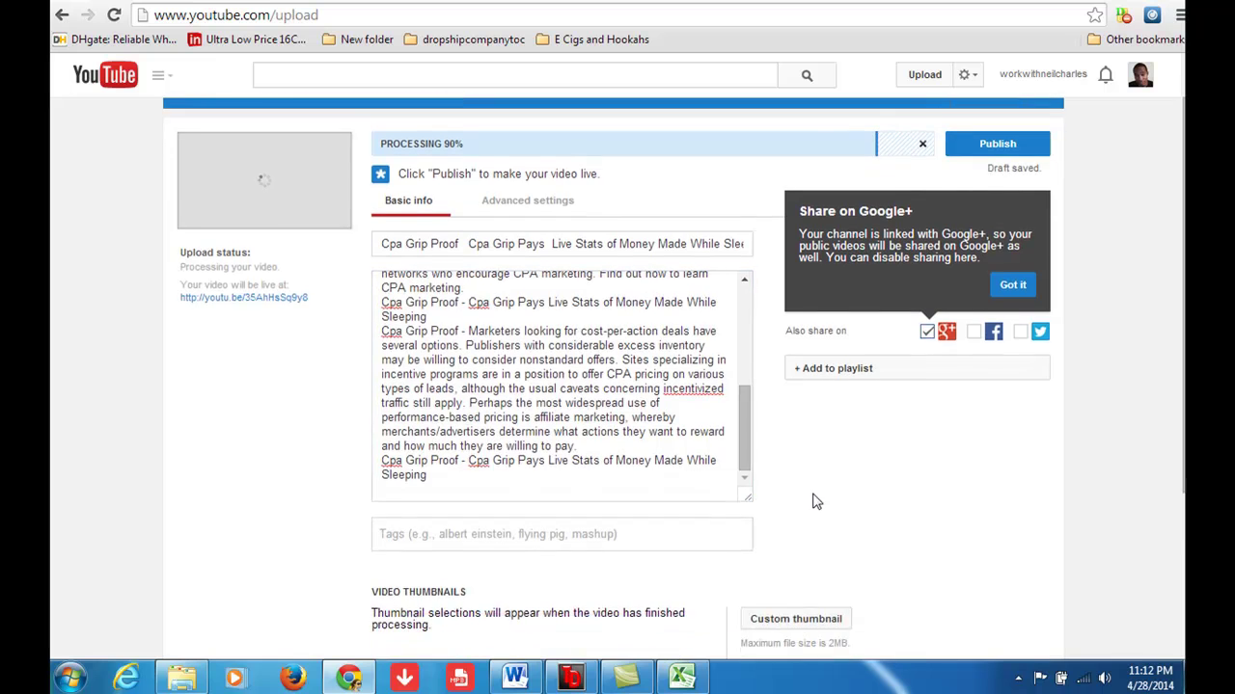
scroll(794, 447, down, 1)
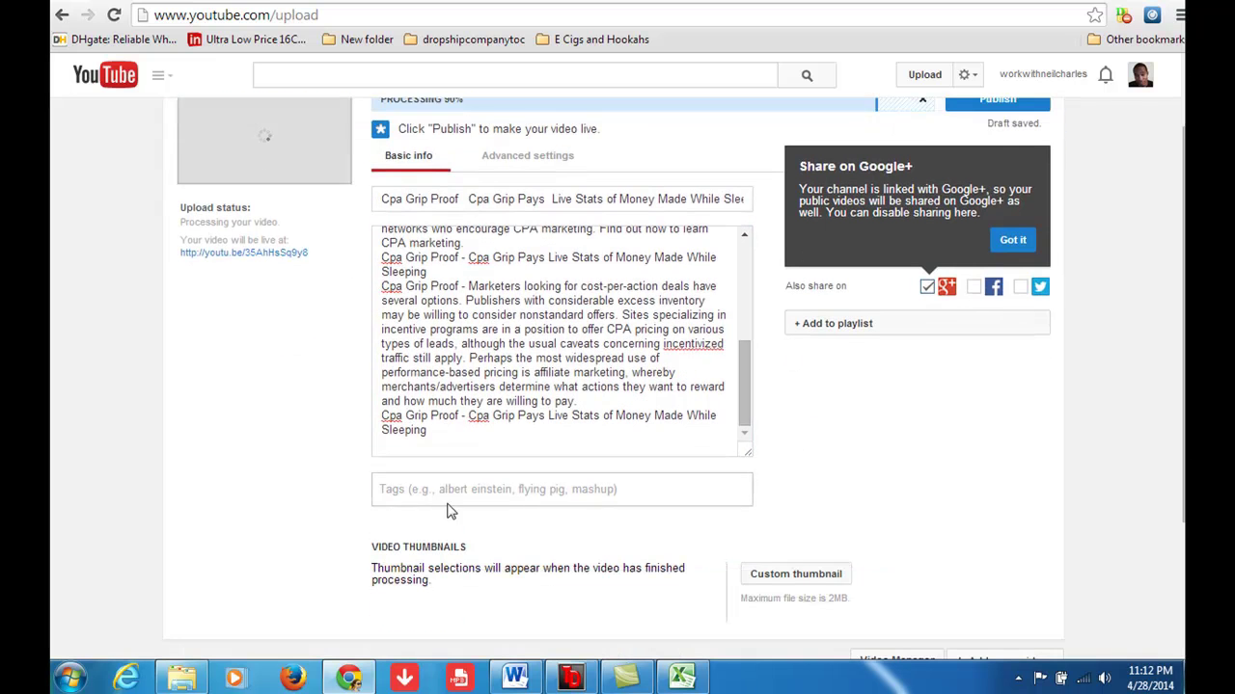
mouse_move(514, 678)
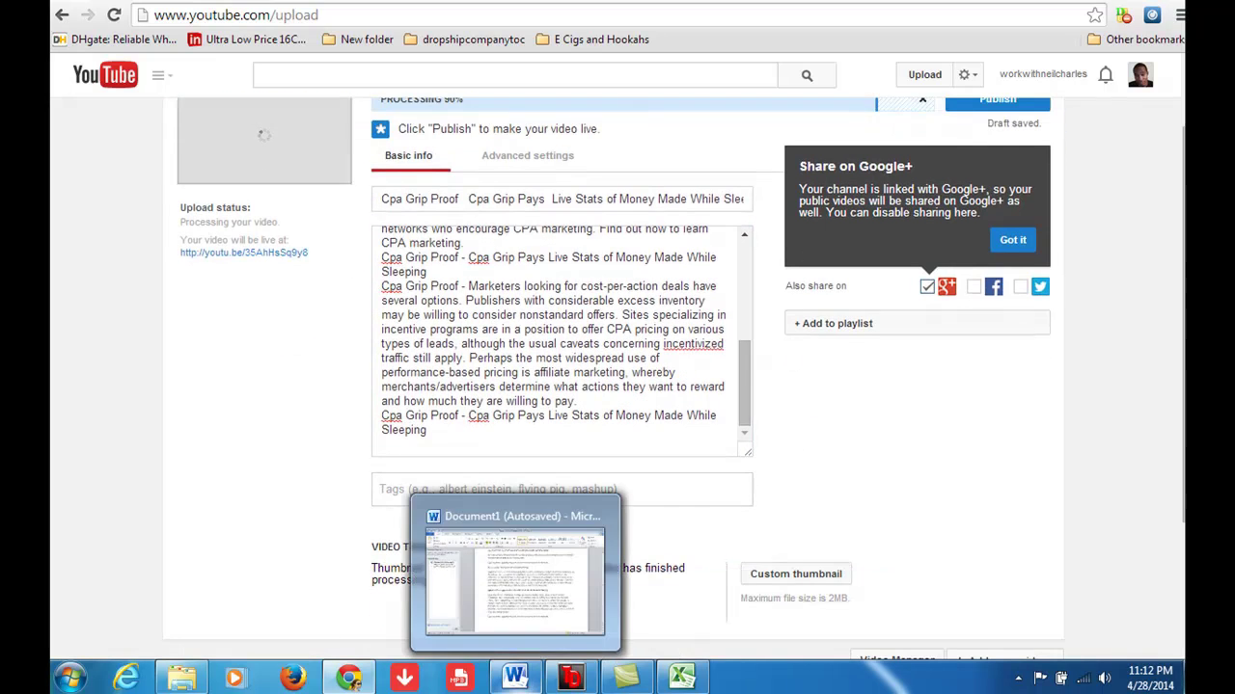
- Copy the full tag list from cell N2 in Excel's formula bar
click(675, 602)
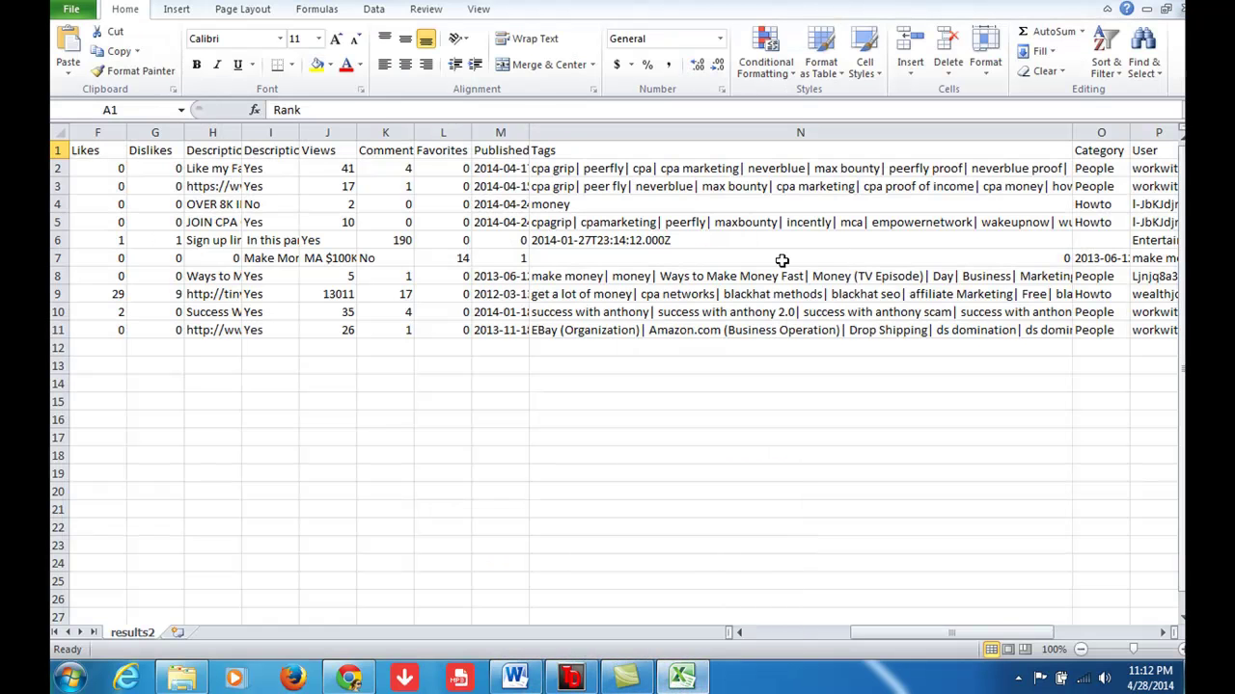
click(610, 174)
click(533, 112)
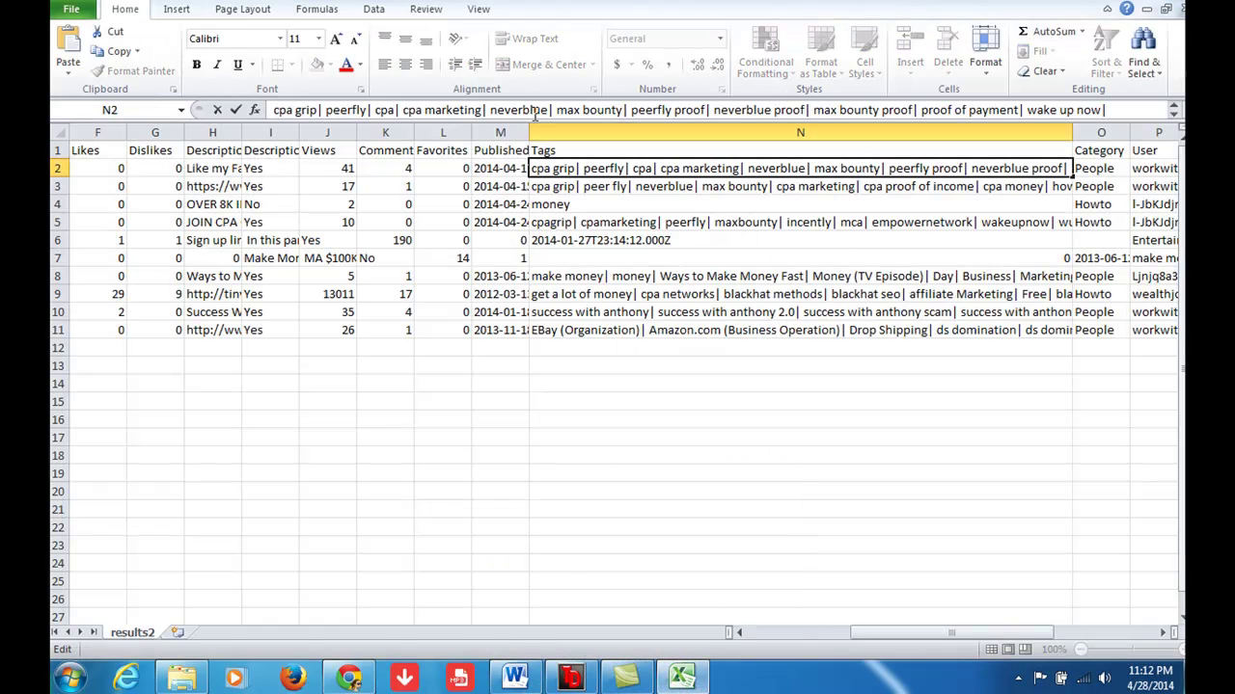
drag(277, 109, 819, 111)
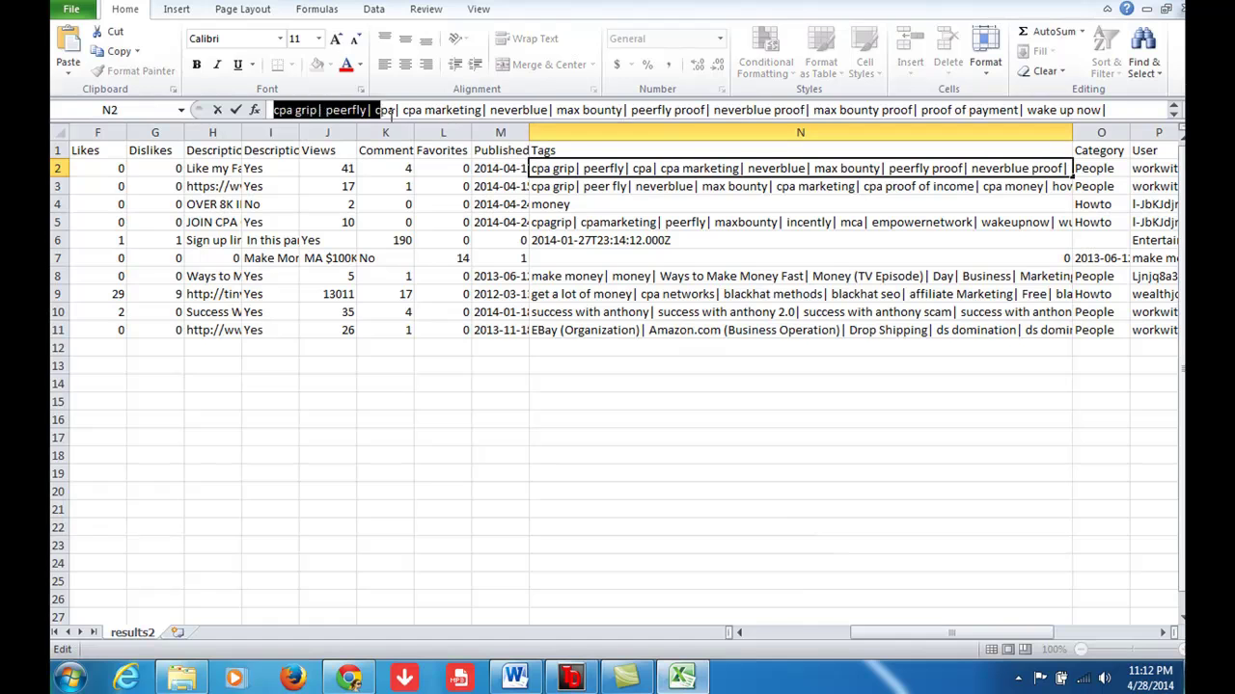
key(ctrl+v)
right_click(352, 112)
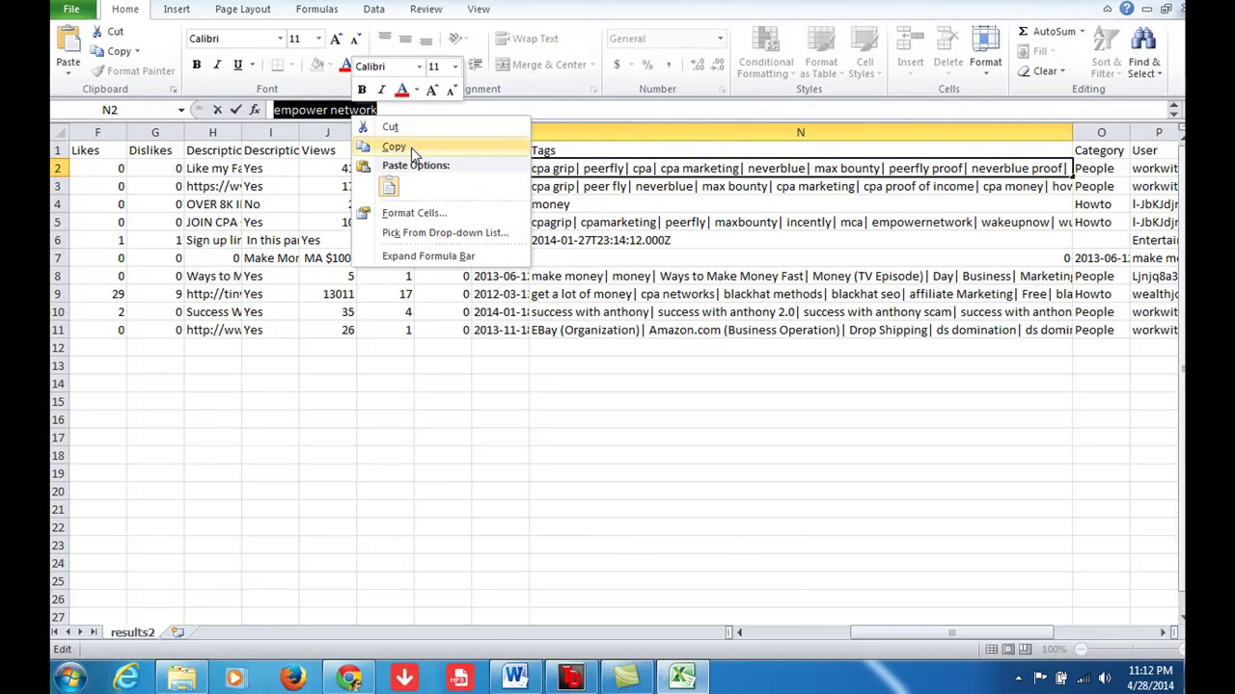
click(415, 152)
- Paste the N2 tag list onto a new page in Word
click(518, 682)
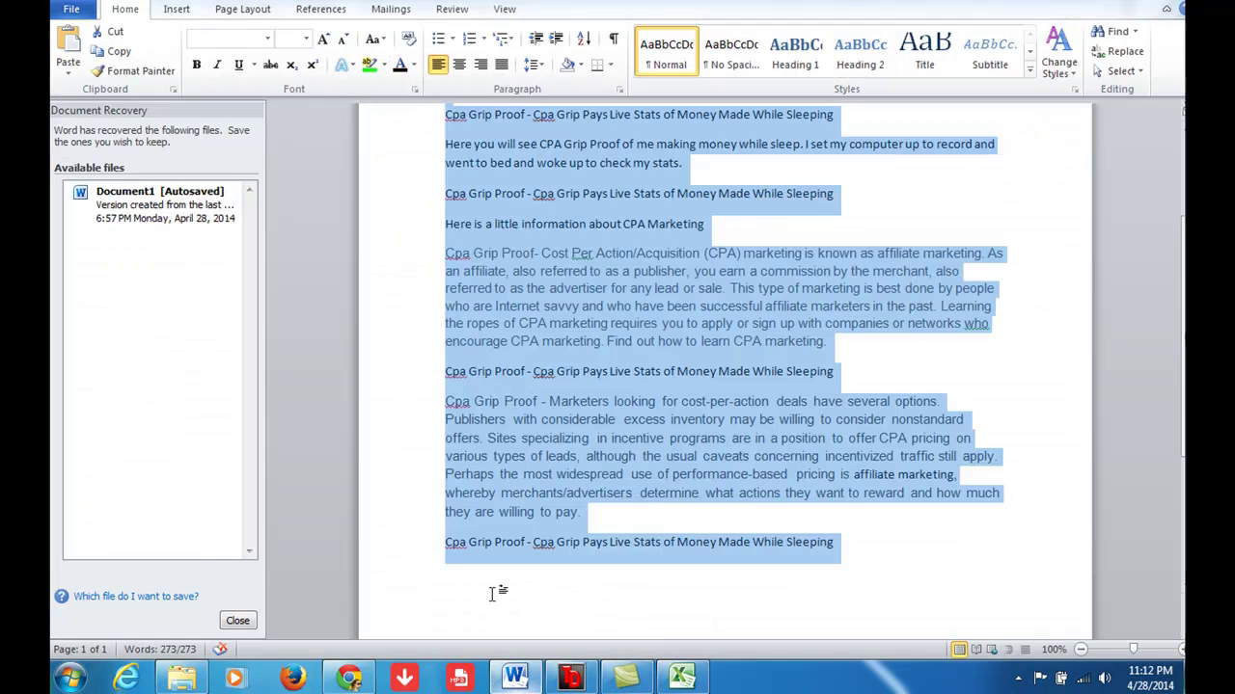
click(858, 542)
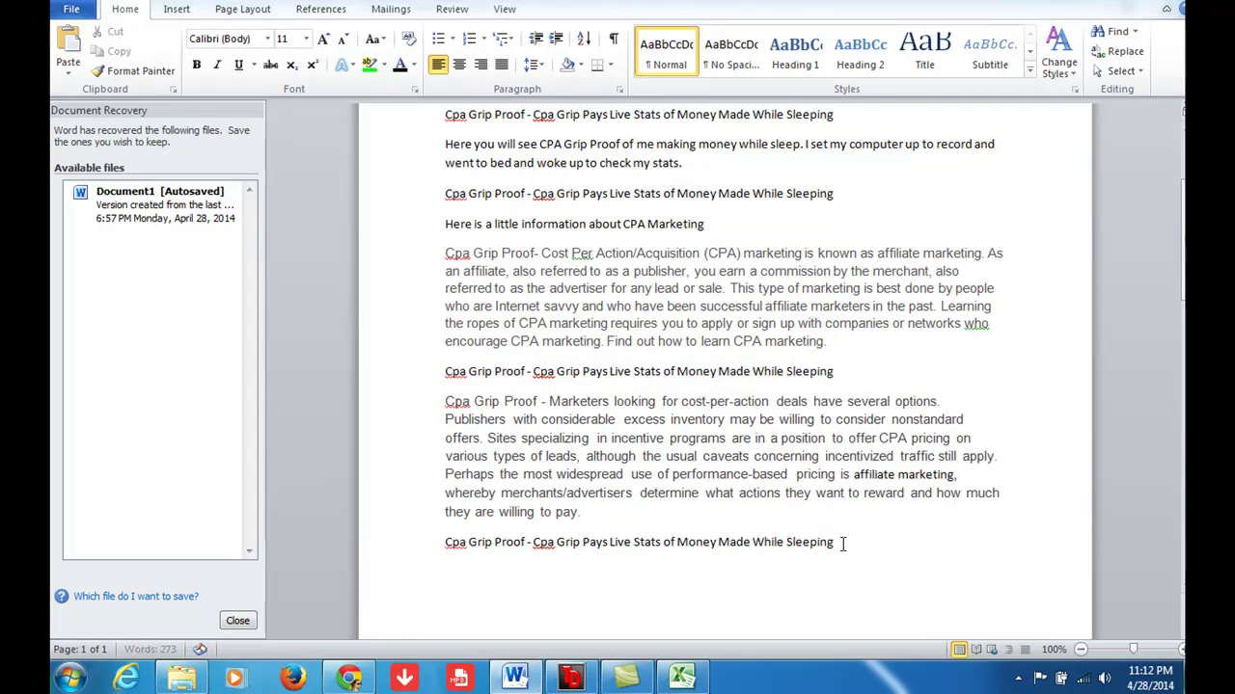
key(Return)
key(Return)
key(Return)
key(Return)
key(Return)
key(Return)
key(Return)
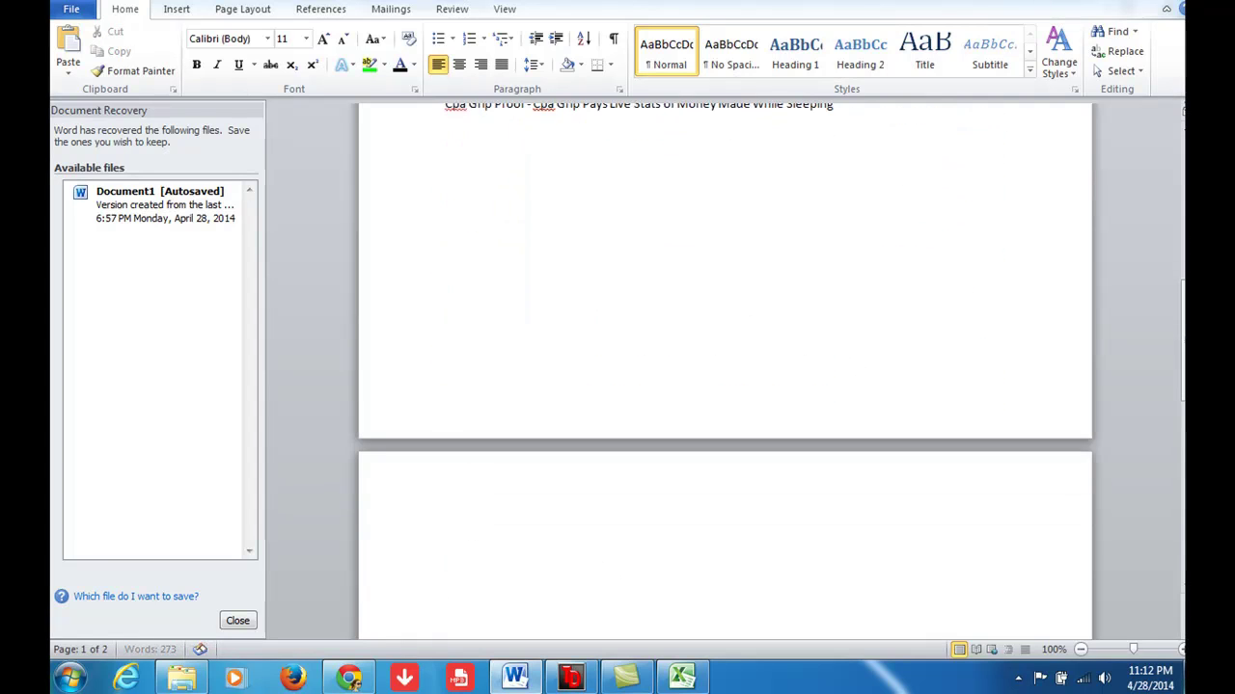
key(Return)
key(Return)
key(Return)
key(Return)
key(Return)
right_click(473, 442)
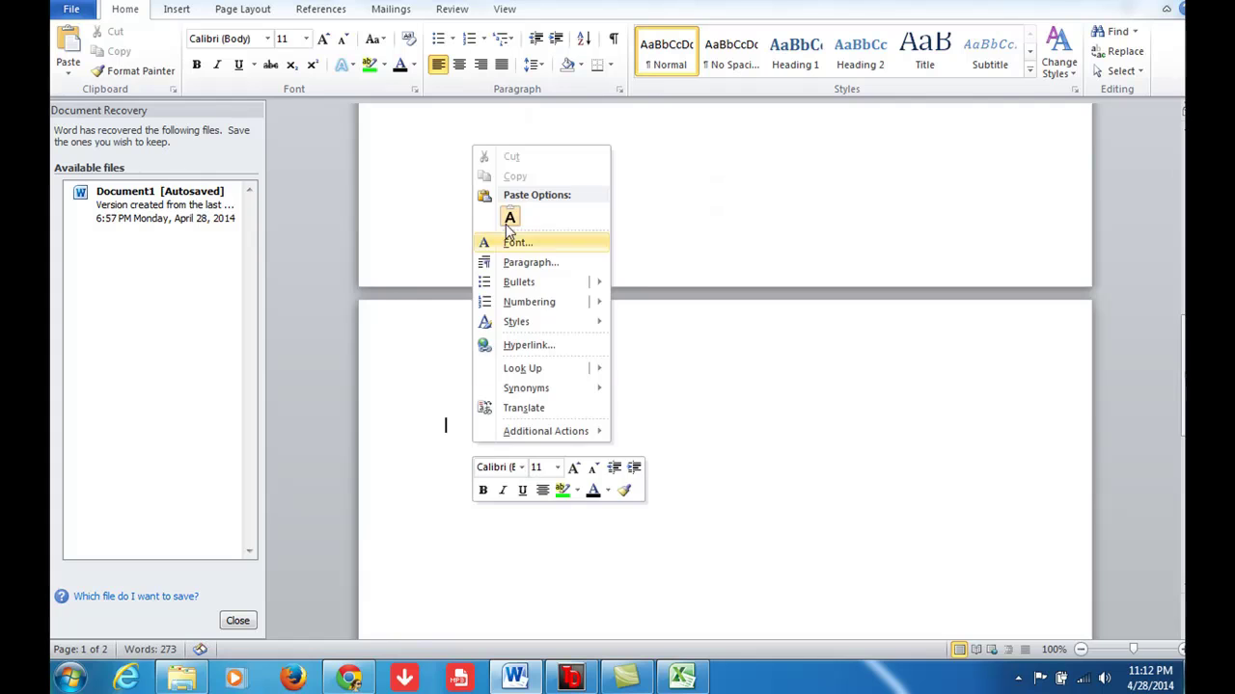
click(507, 214)
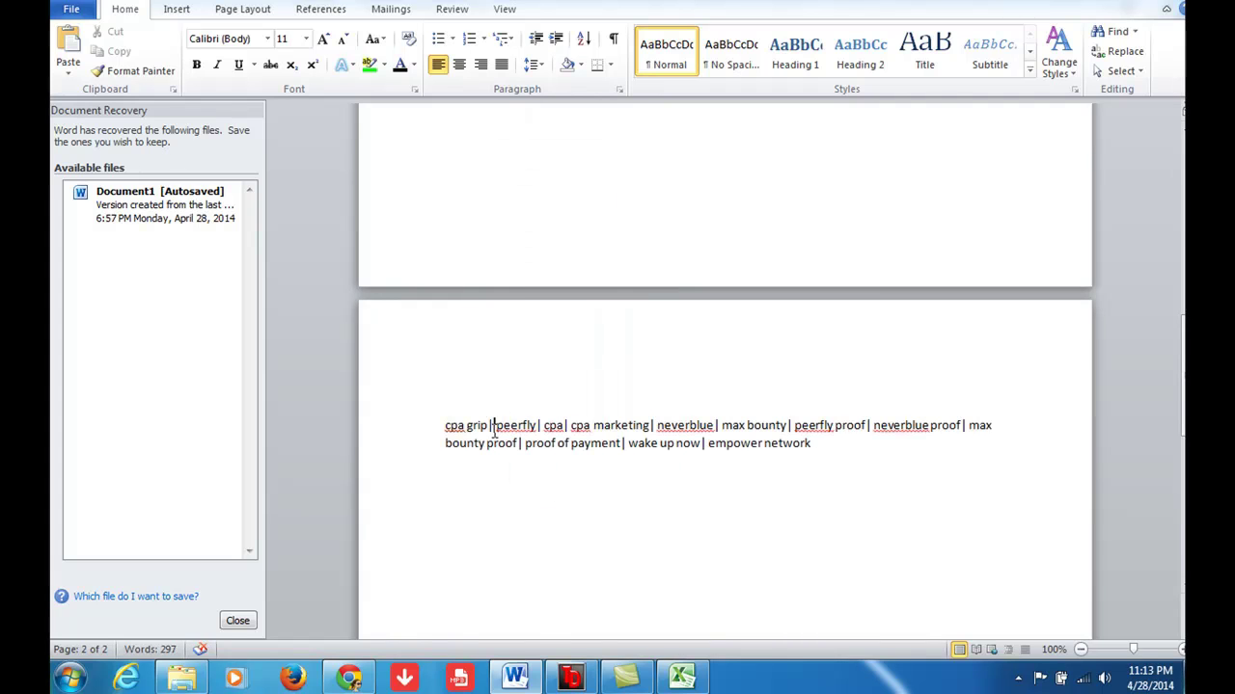
- Replace the '|' separators with commas after cpa grip, peerfly, cpa, cpa marketing and neverblue
key(BackSpace)
key(BackSpace)
text(,)
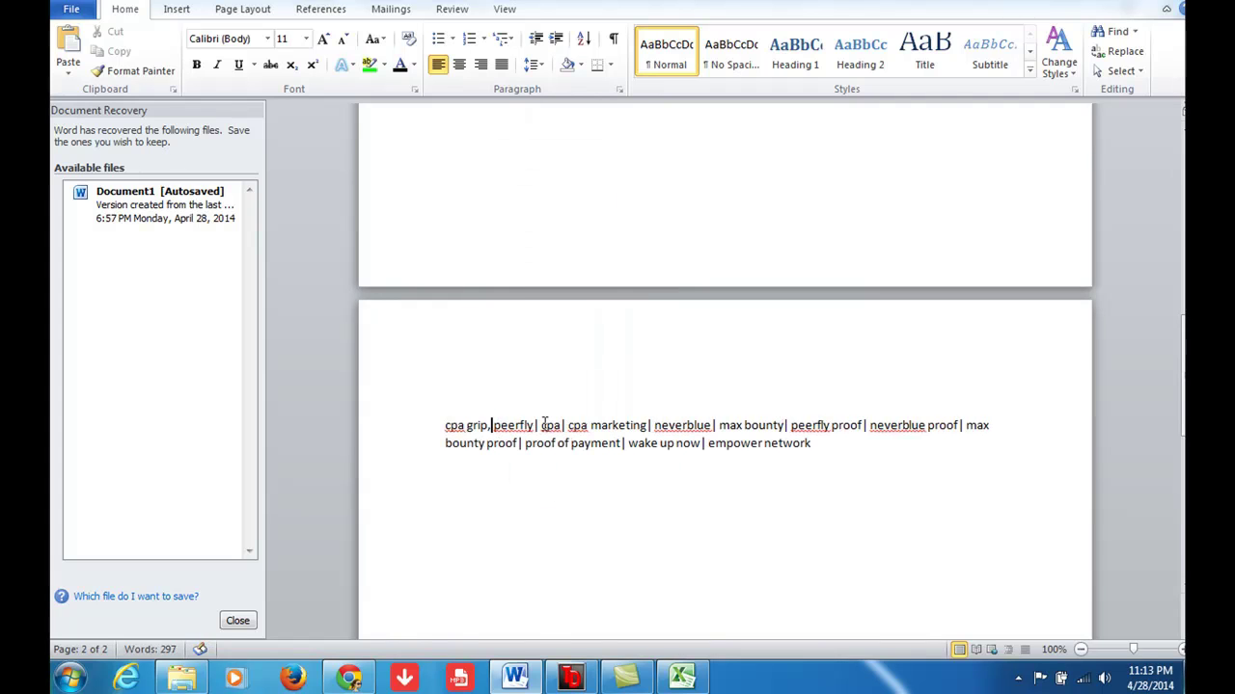
click(536, 425)
key(BackSpace)
text(,)
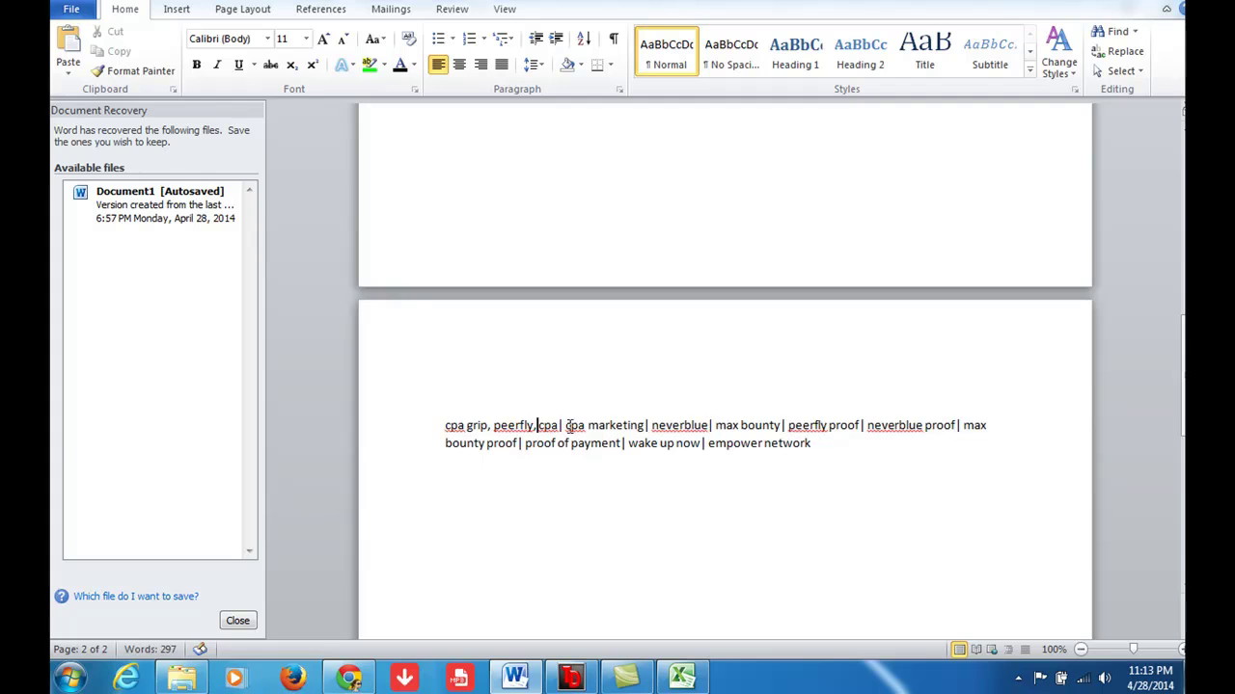
click(565, 426)
key(BackSpace)
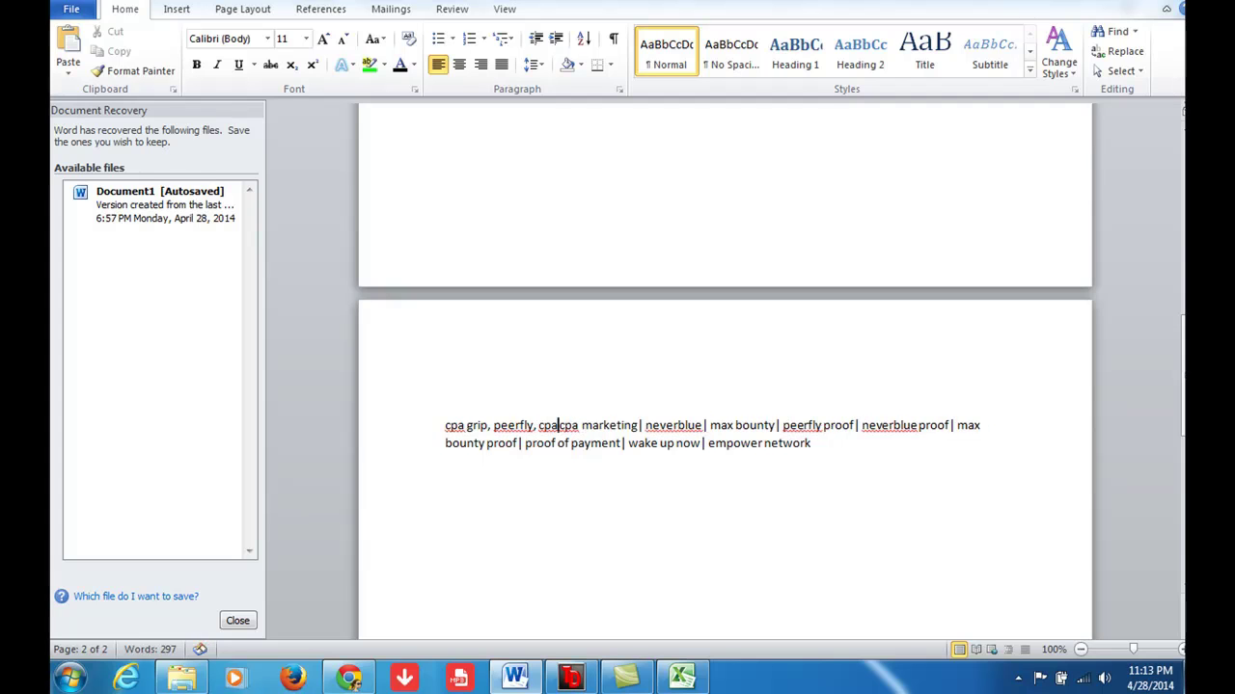
text(,)
click(648, 425)
key(BackSpace)
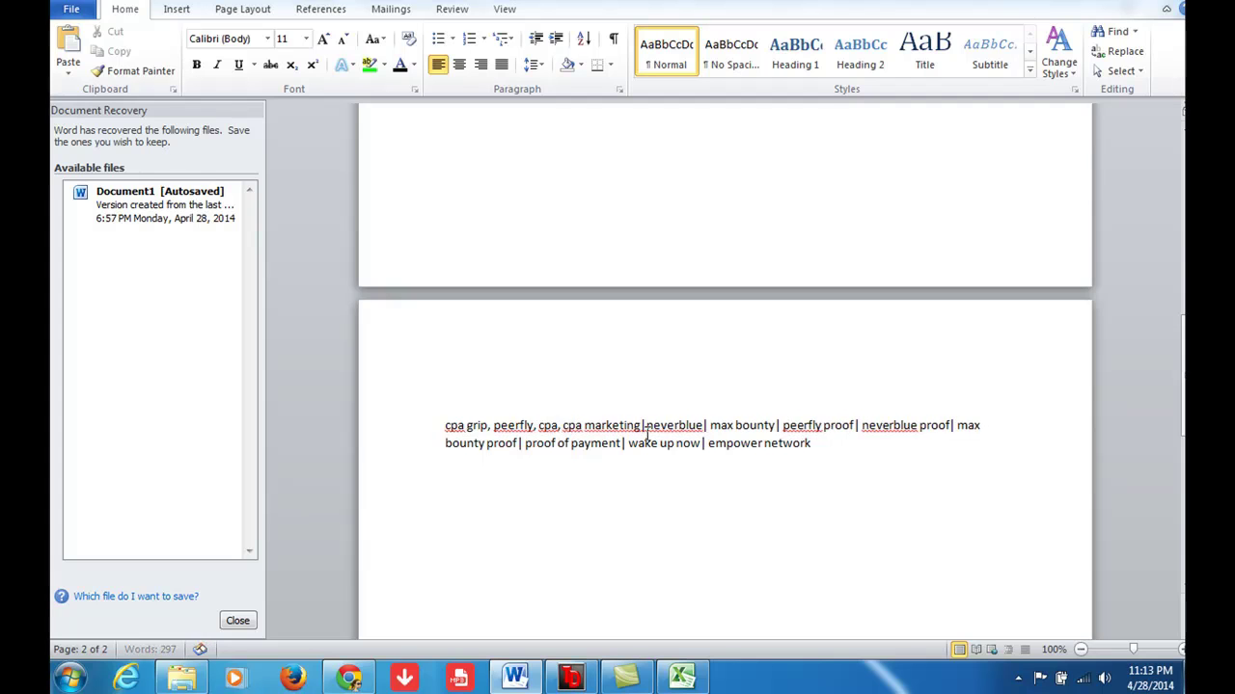
key(BackSpace)
text(,)
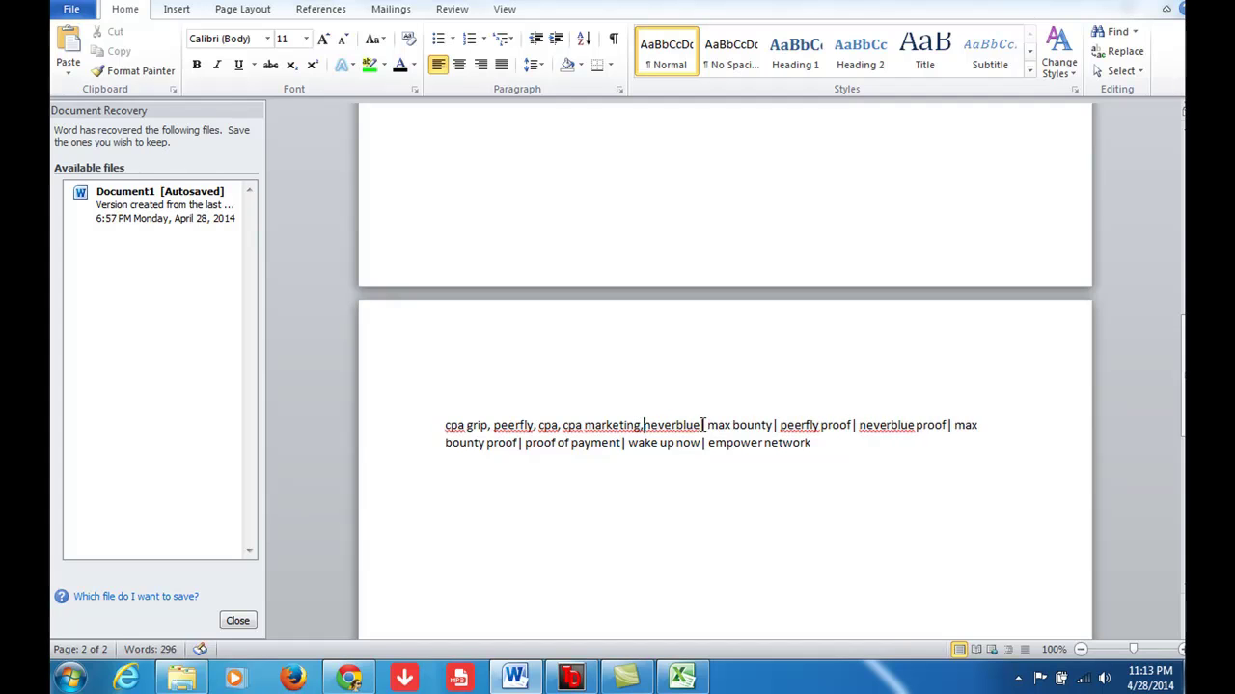
key(BackSpace)
key(BackSpace)
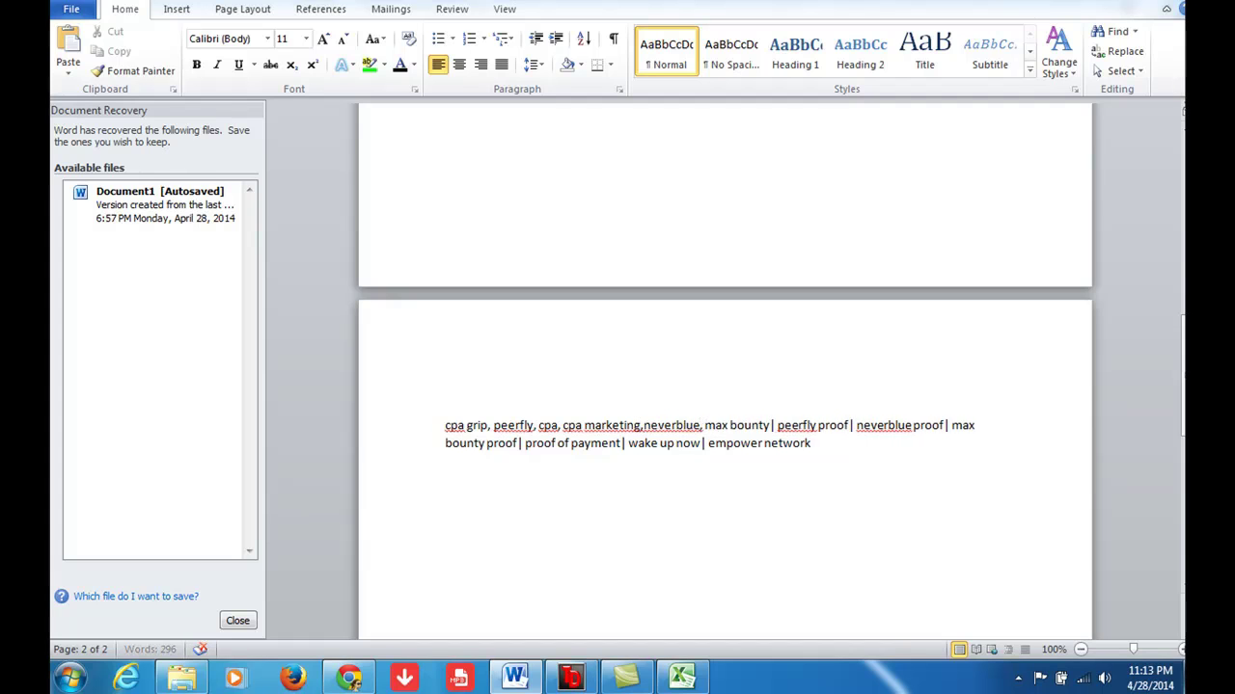
text(,)
- Replace the remaining '|' separators with commas through empower network, adding ', cpa,'
click(770, 425)
key(BackSpace)
key(BackSpace)
text(,)
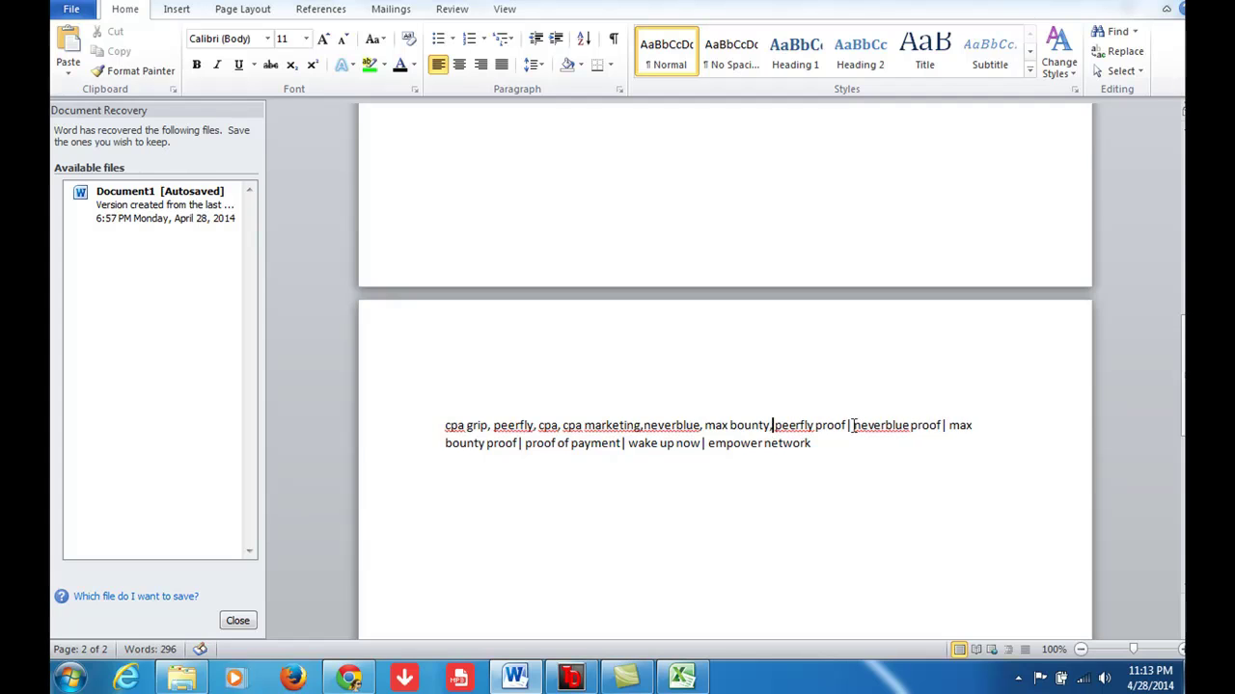
click(852, 426)
key(BackSpace)
key(BackSpace)
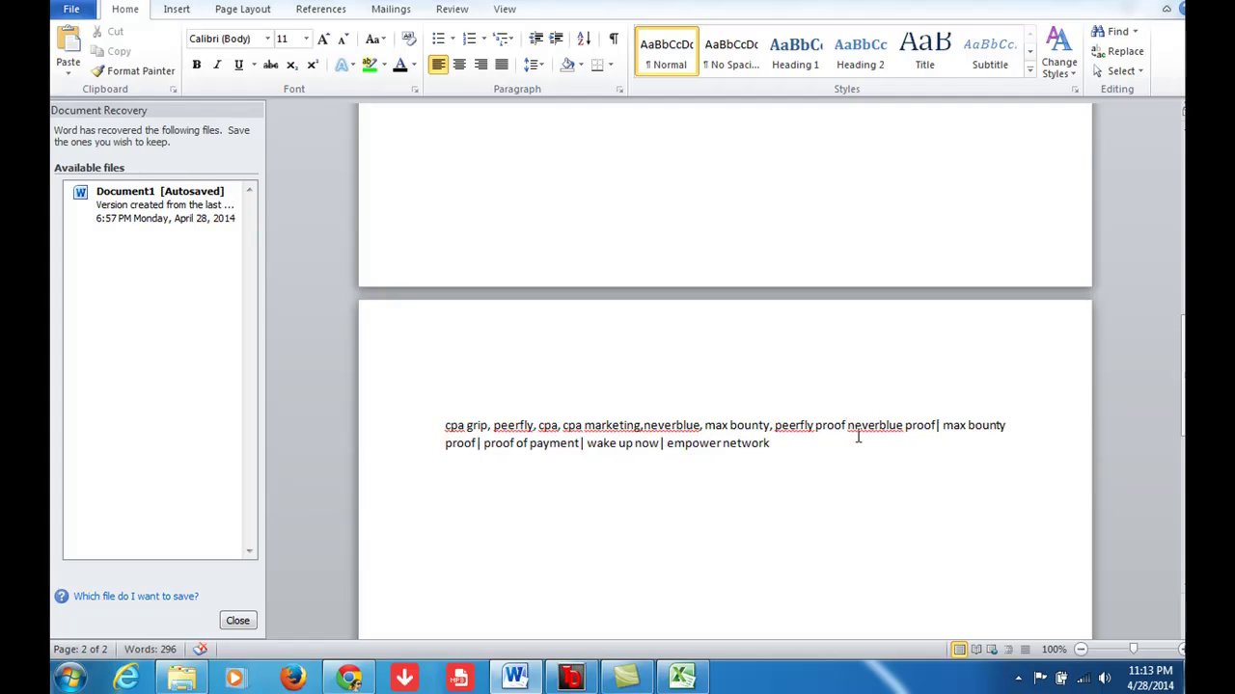
text(,)
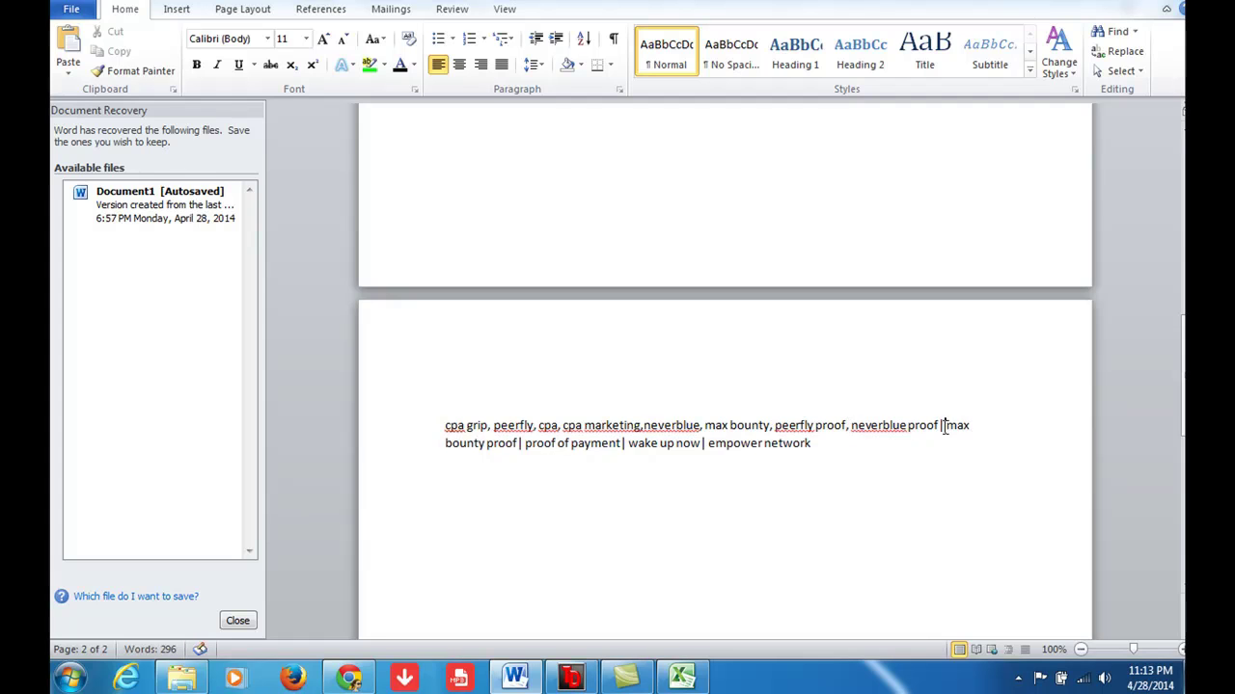
click(944, 425)
key(BackSpace)
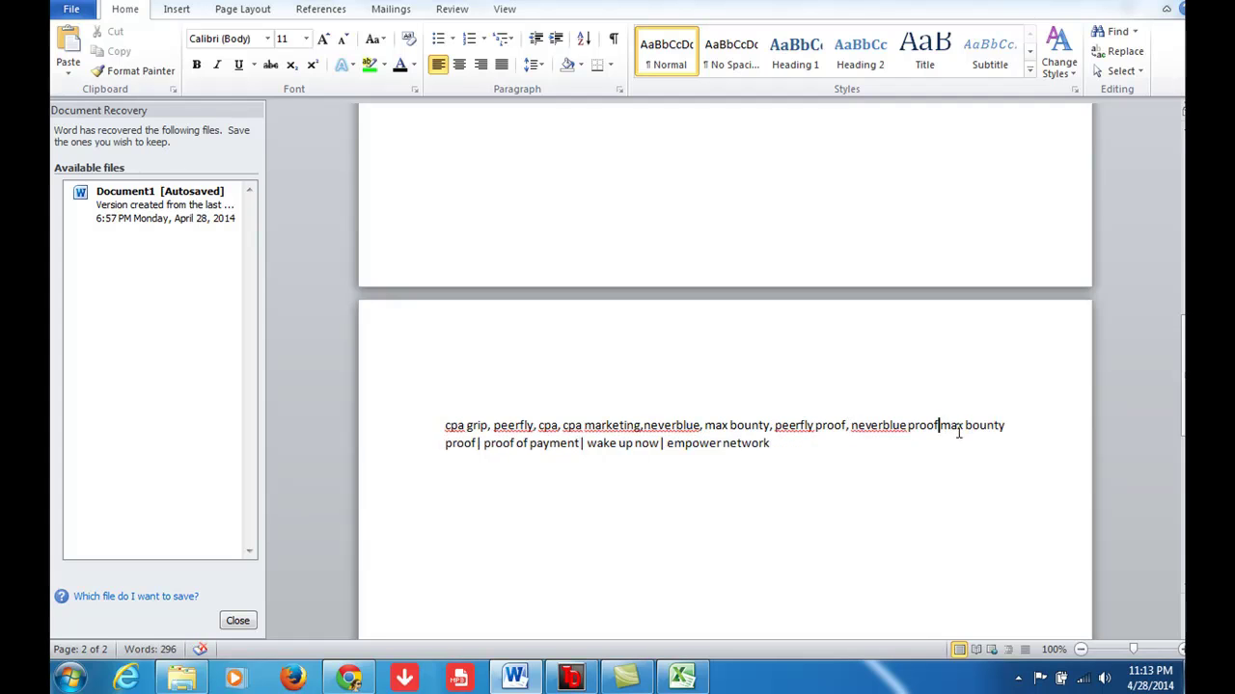
text(,)
click(482, 442)
key(BackSpace)
text(,)
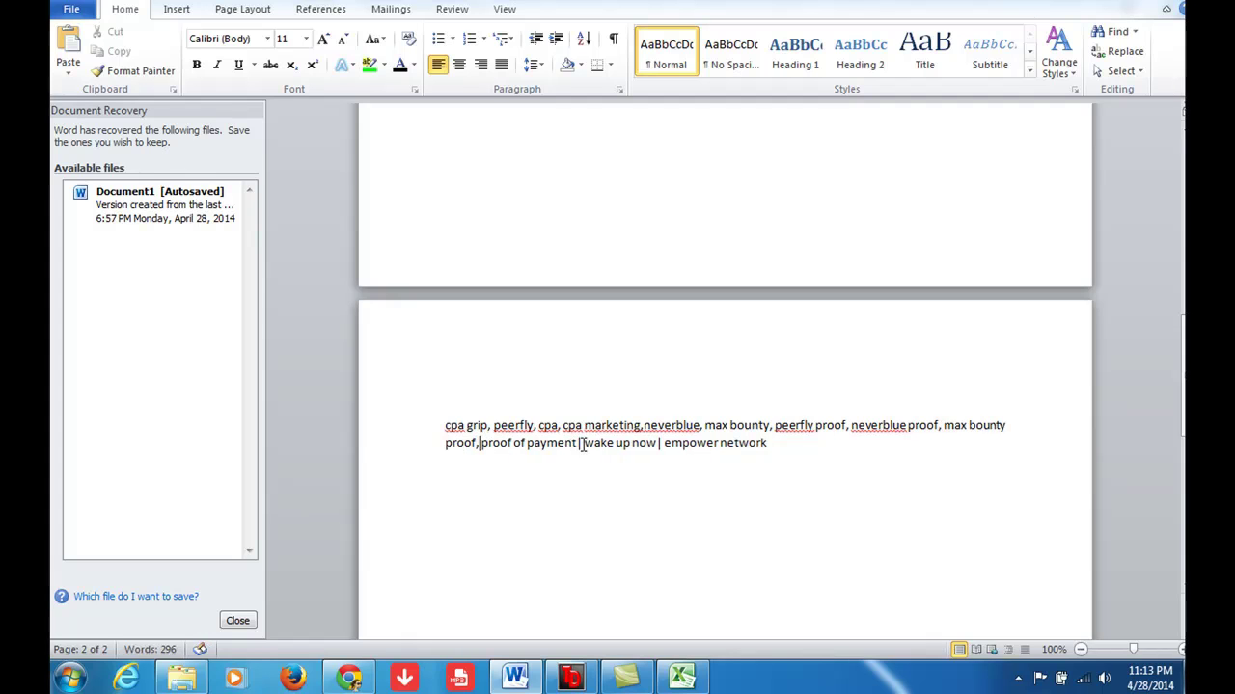
key(BackSpace)
key(BackSpace)
text(,)
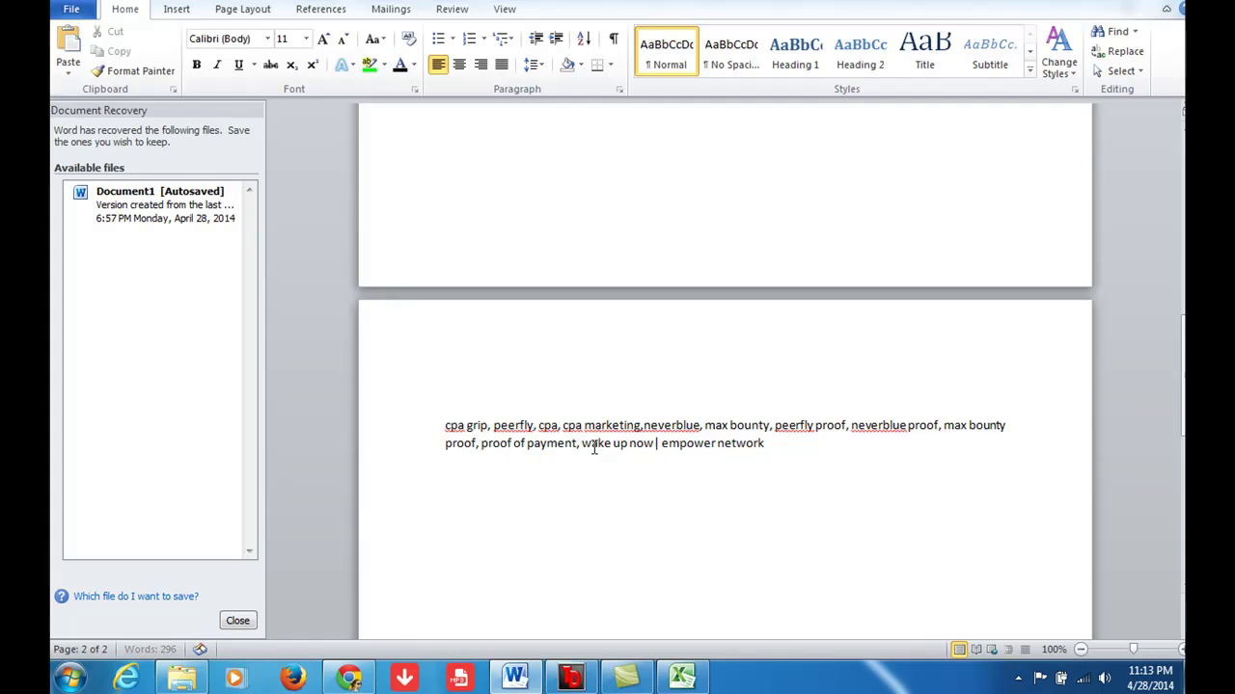
click(659, 443)
key(BackSpace)
key(BackSpace)
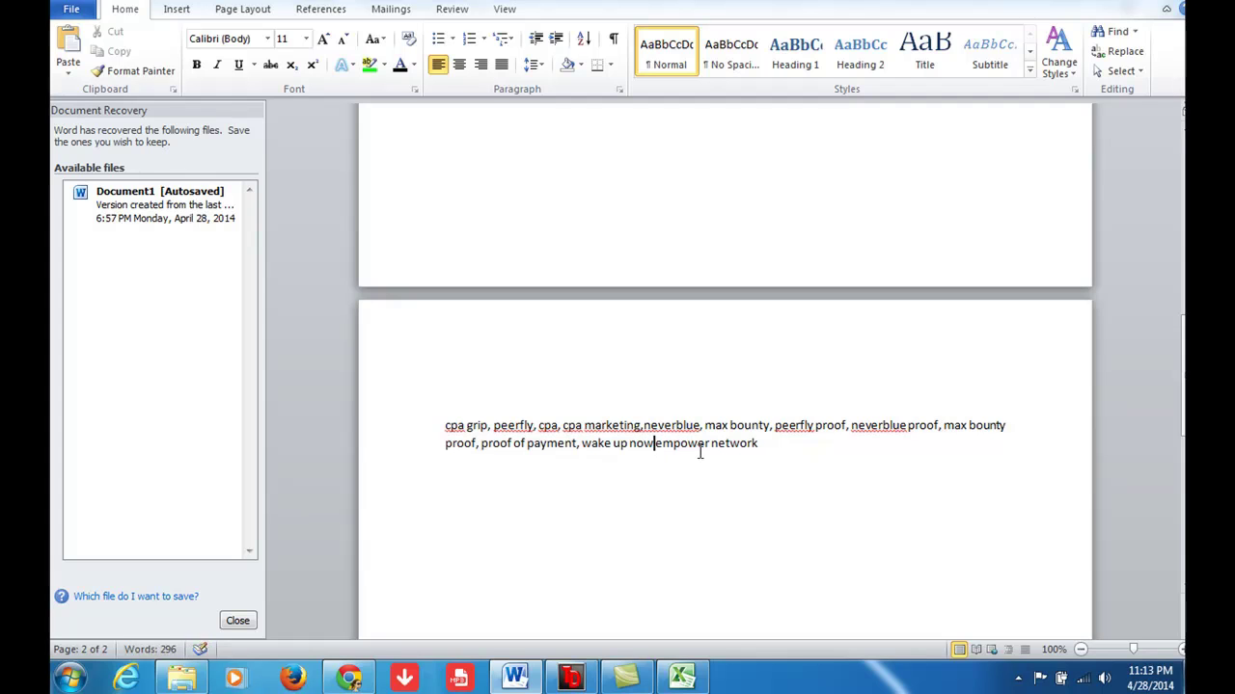
text(, cpa)
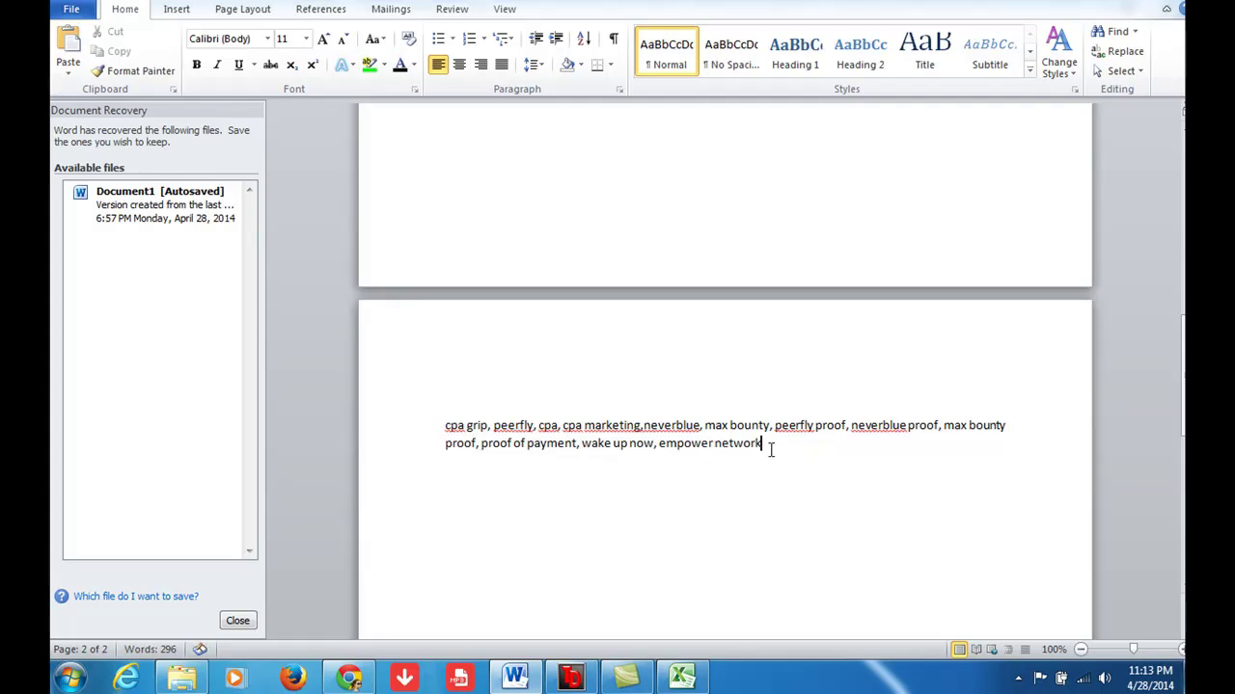
text(,)
- Copy N3's last tags, from cpa proof of income onward, from Excel's formula bar
click(666, 604)
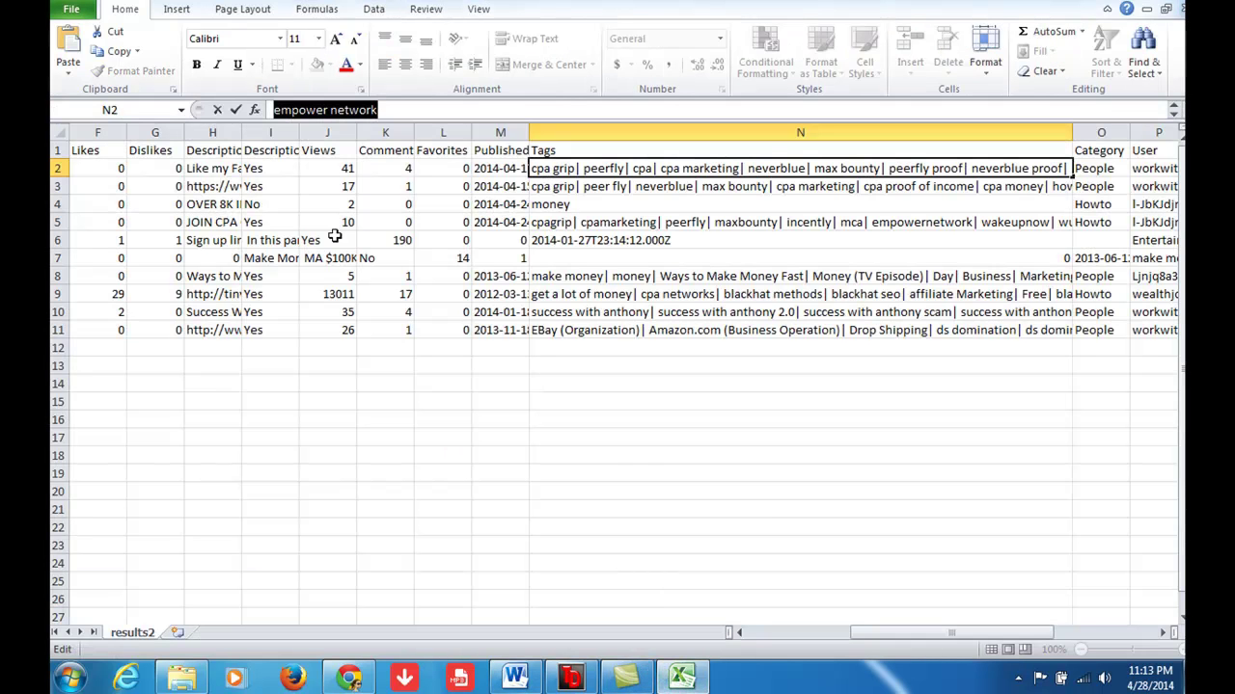
click(645, 191)
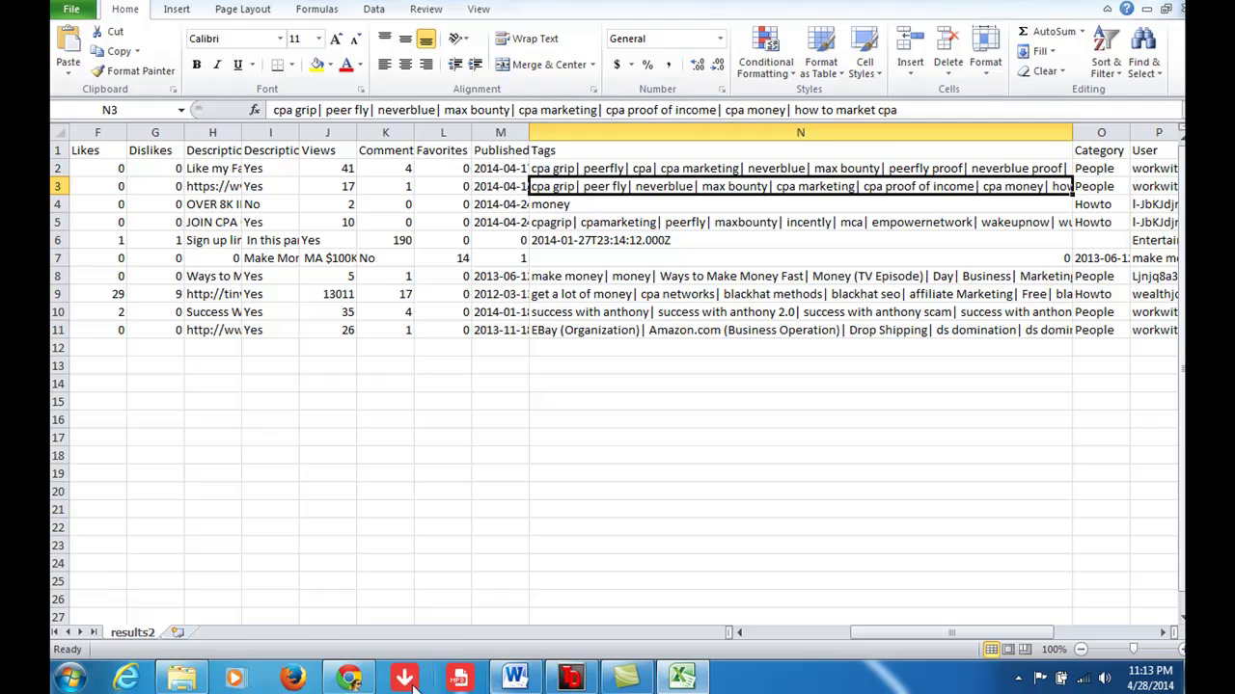
click(349, 678)
click(506, 487)
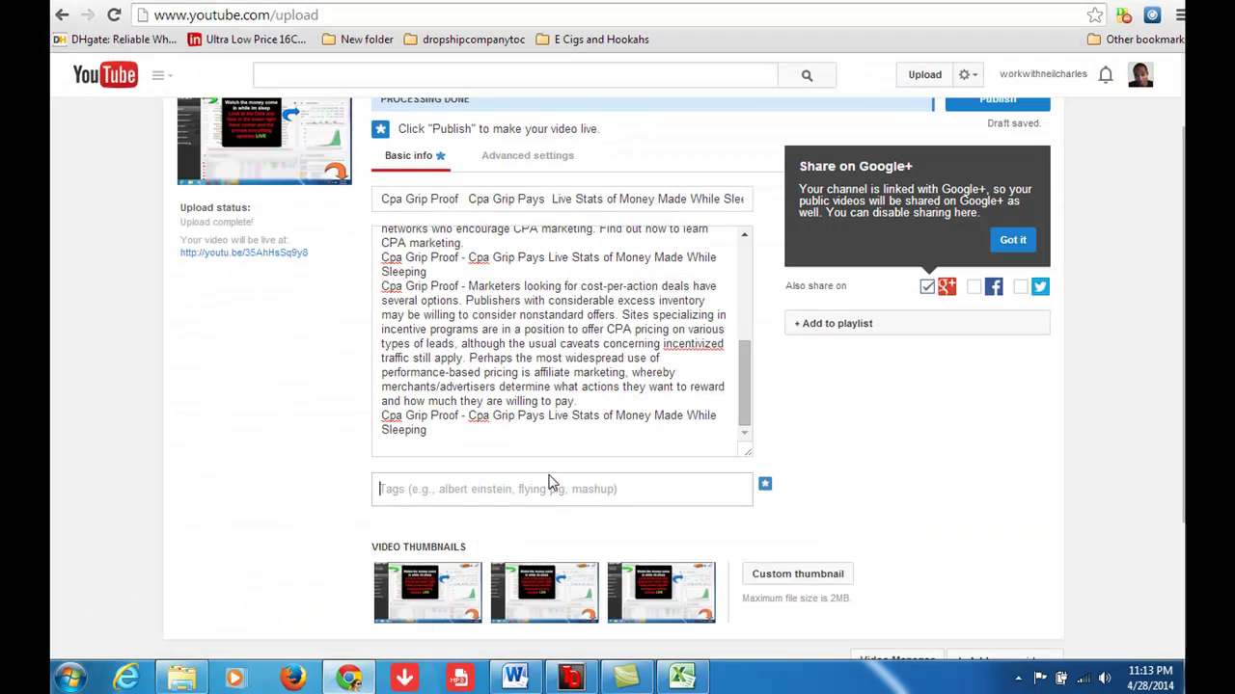
mouse_move(515, 678)
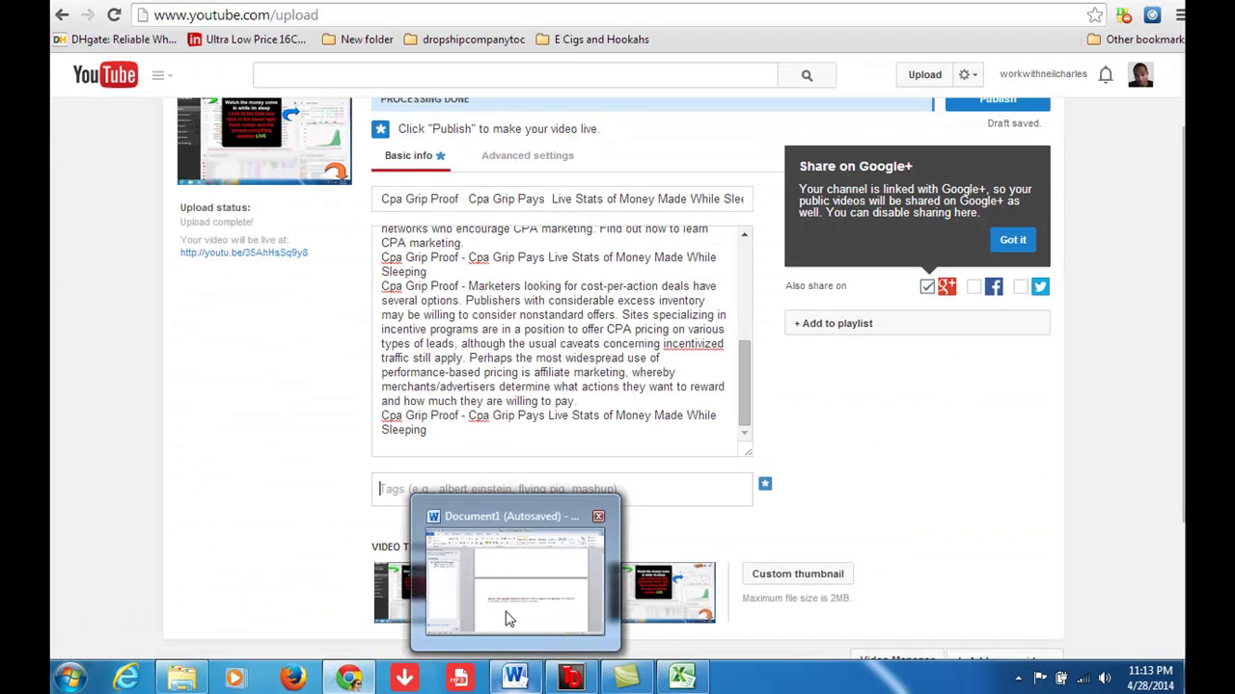
click(507, 611)
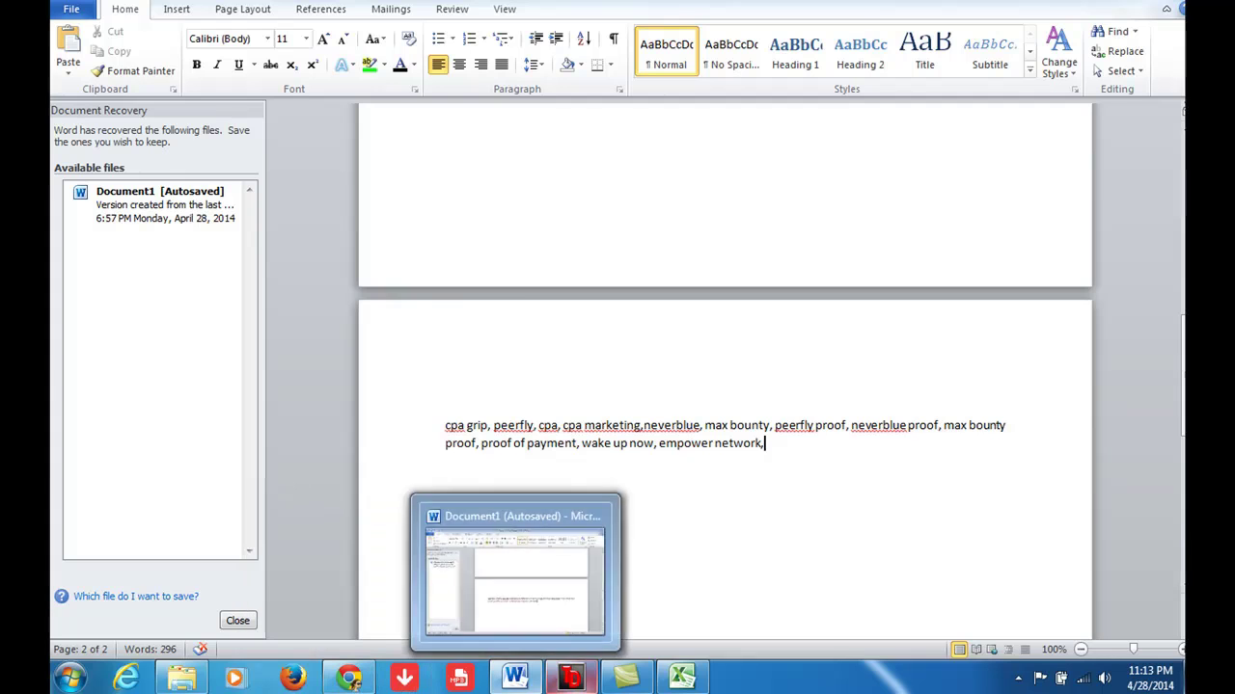
mouse_move(681, 678)
click(709, 621)
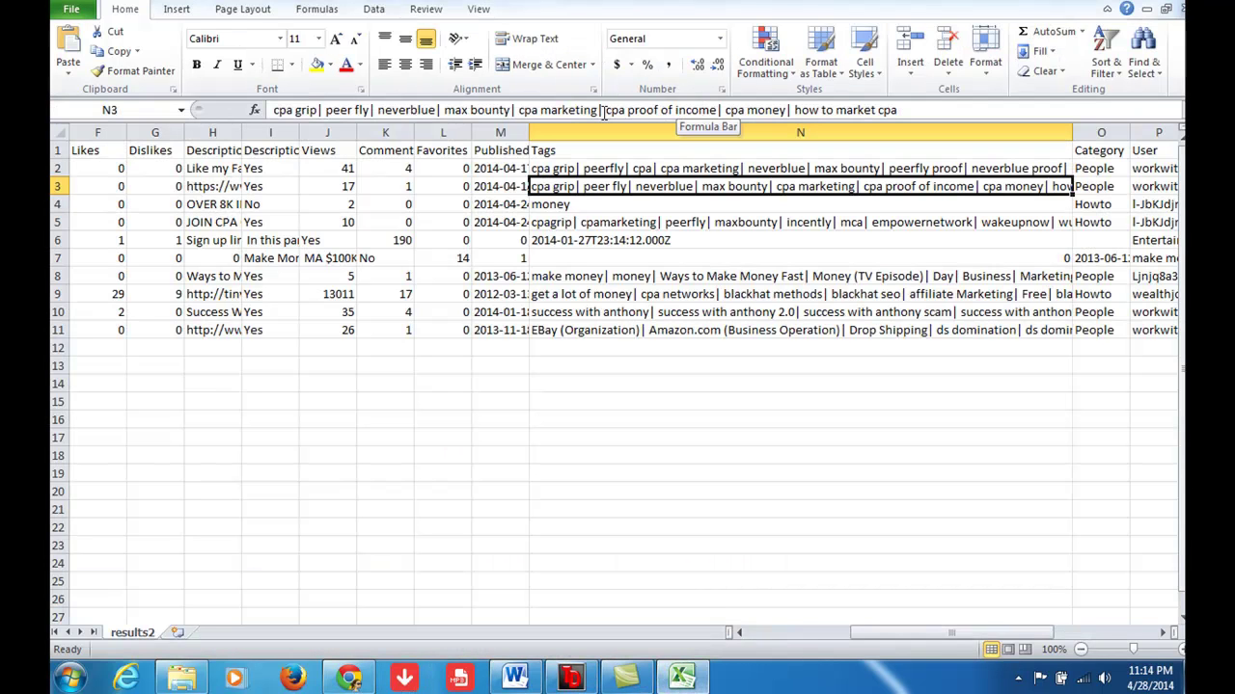
drag(607, 110, 897, 110)
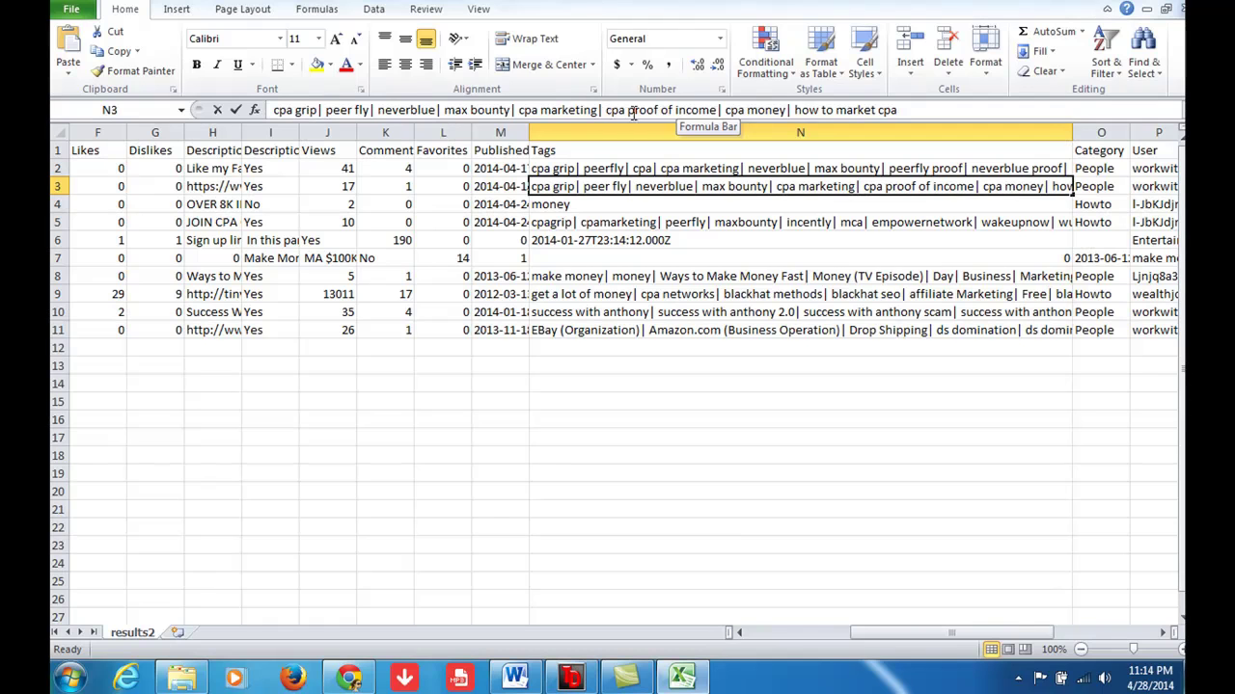
right_click(877, 114)
click(915, 146)
mouse_move(348, 679)
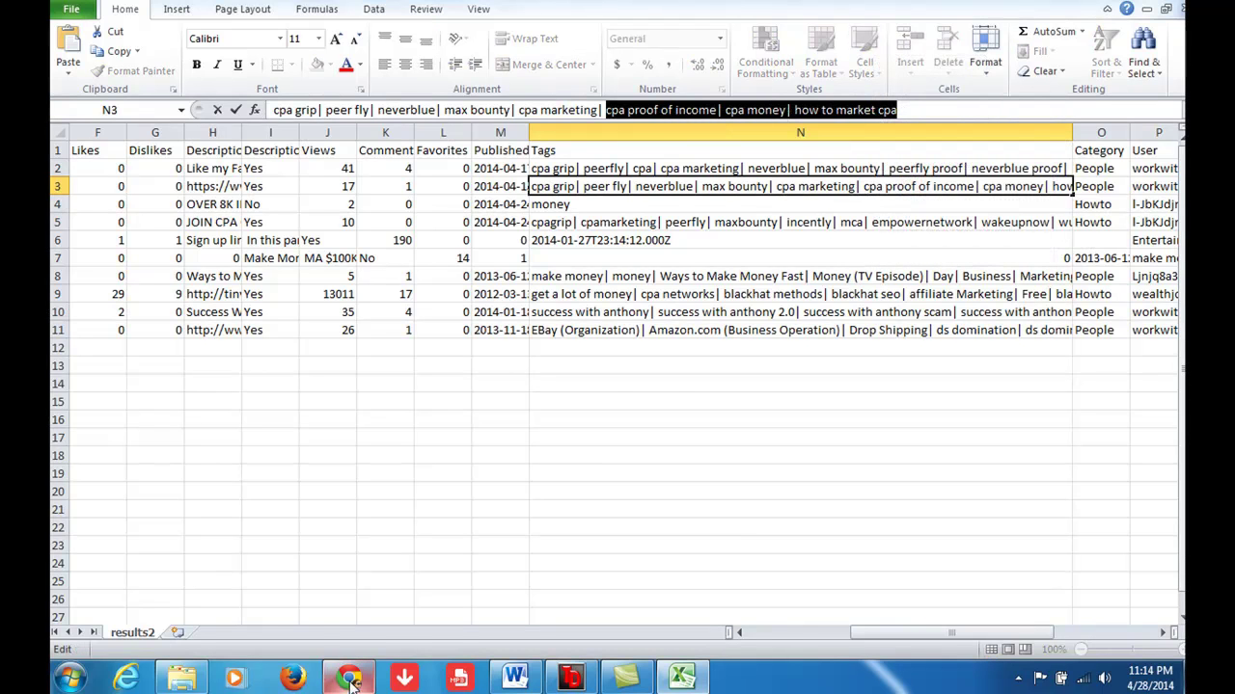
- Paste them onto Word's keyword line, replacing the pipes with commas and adding ', cpa,'
click(318, 612)
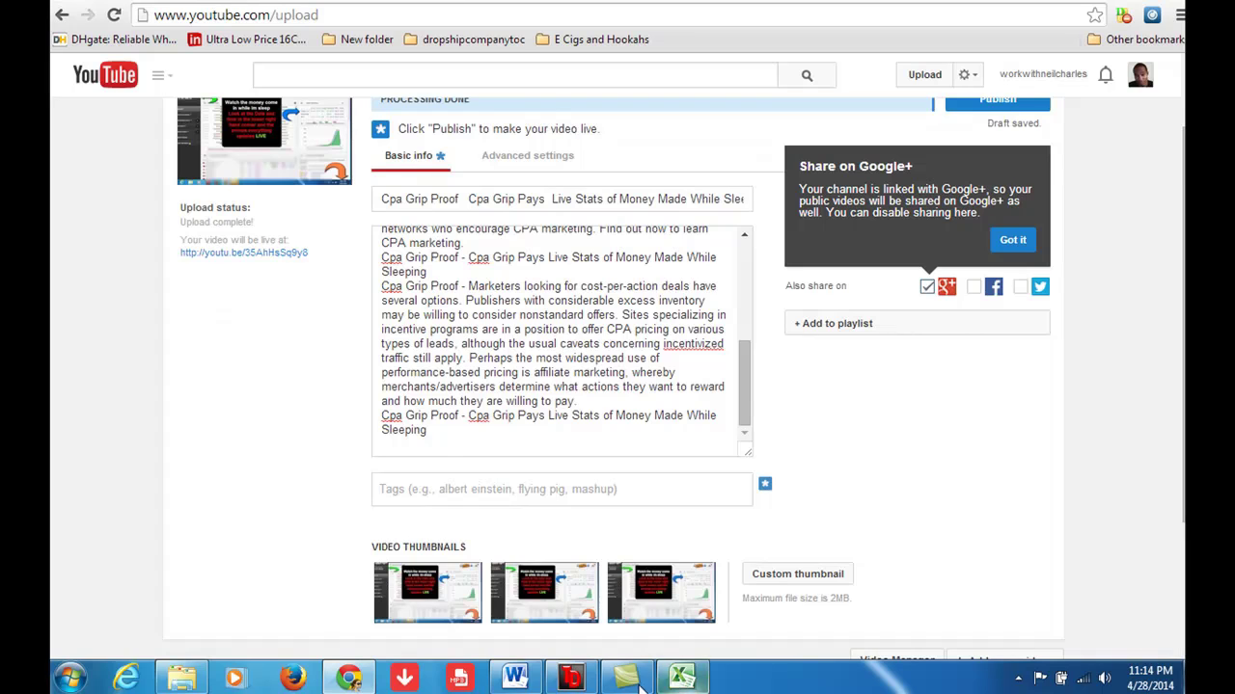
click(516, 680)
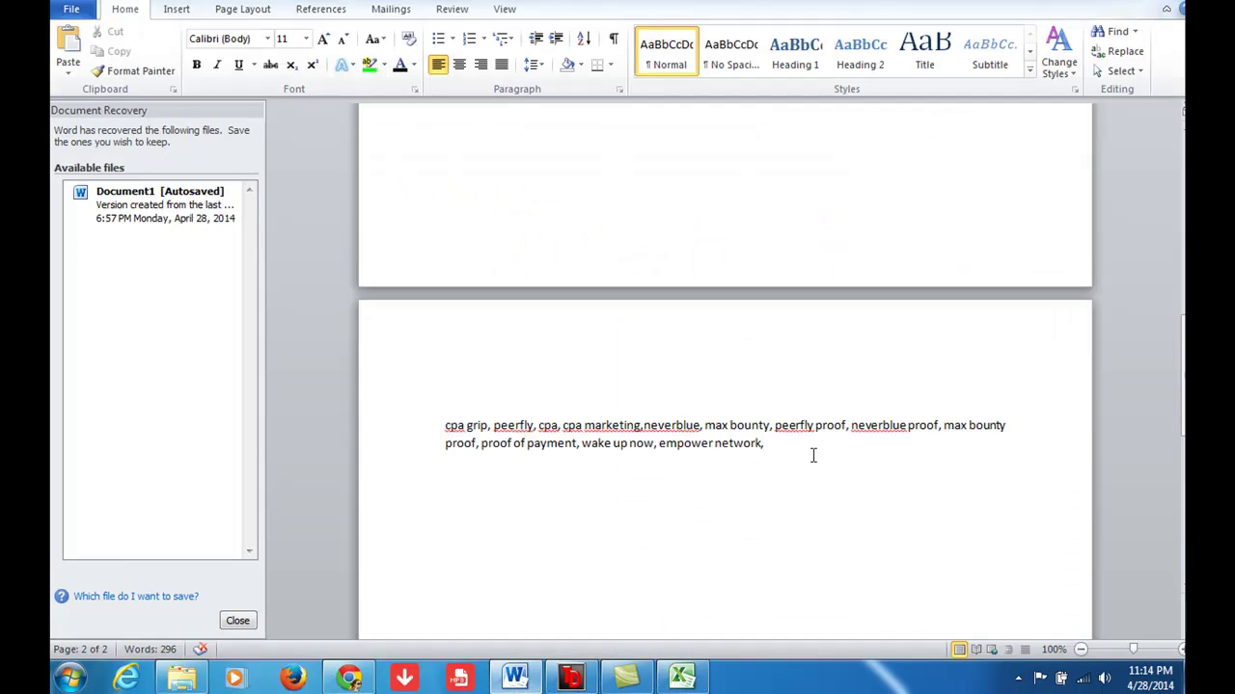
key(ctrl+v)
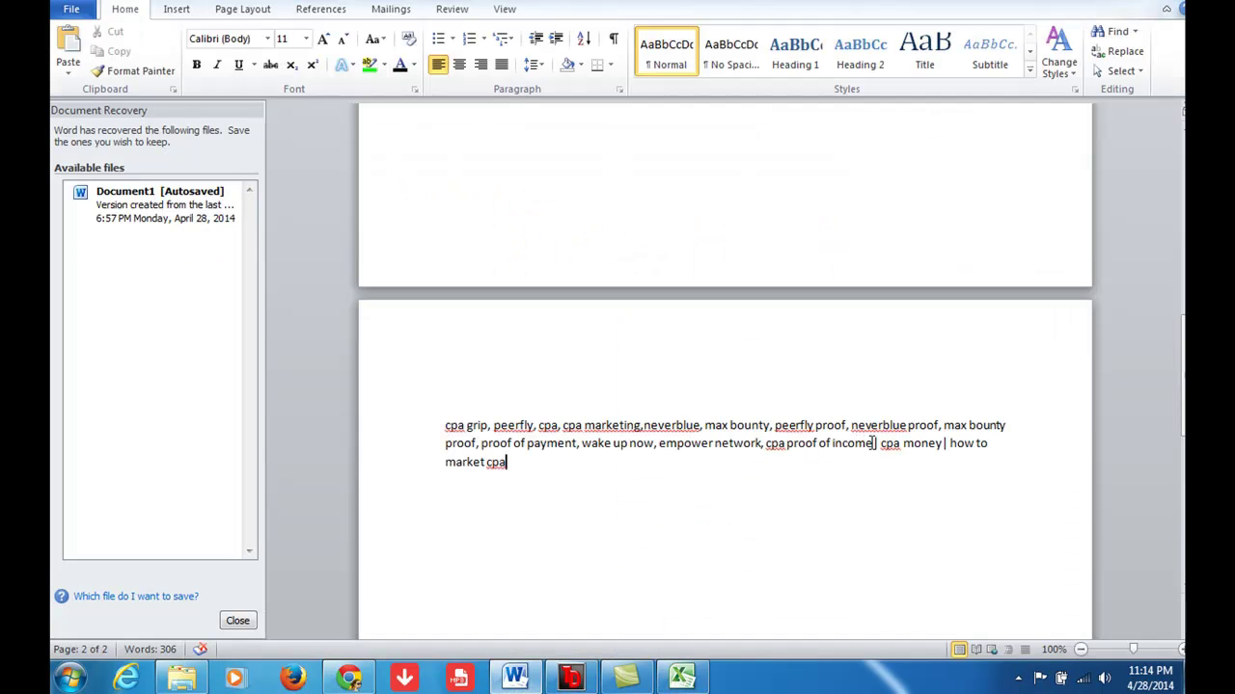
key(BackSpace)
key(BackSpace)
text(,)
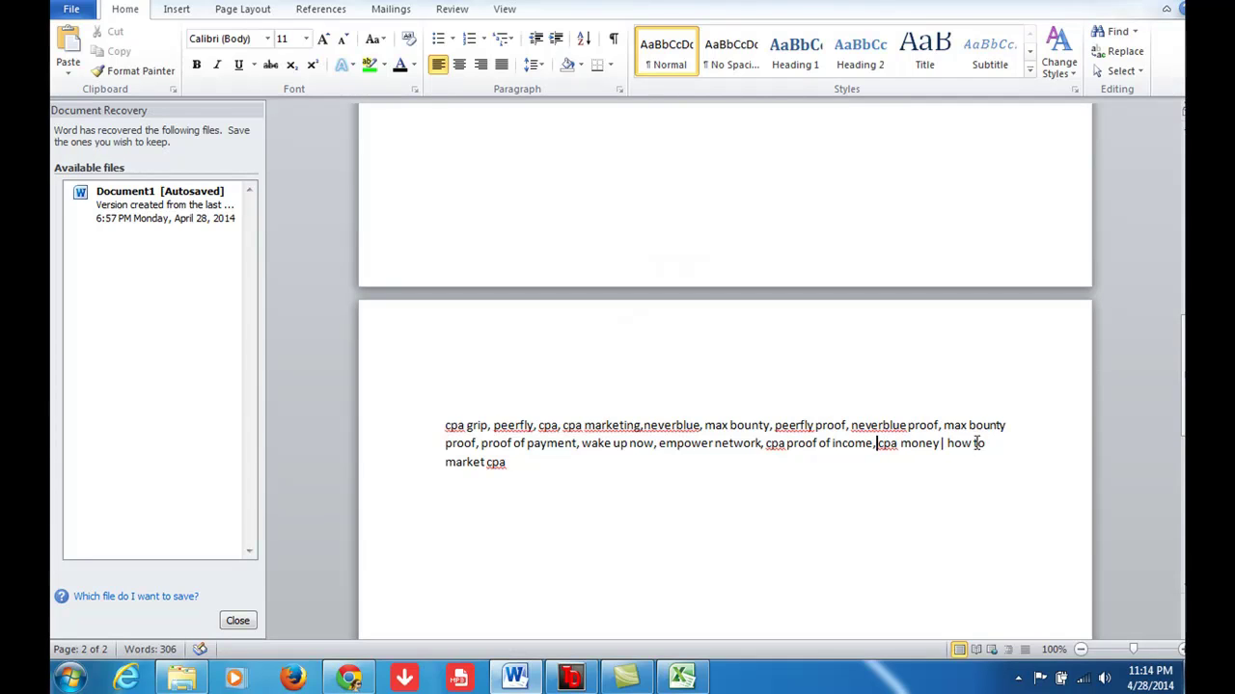
click(945, 448)
key(BackSpace)
key(BackSpace)
text(, cpa,)
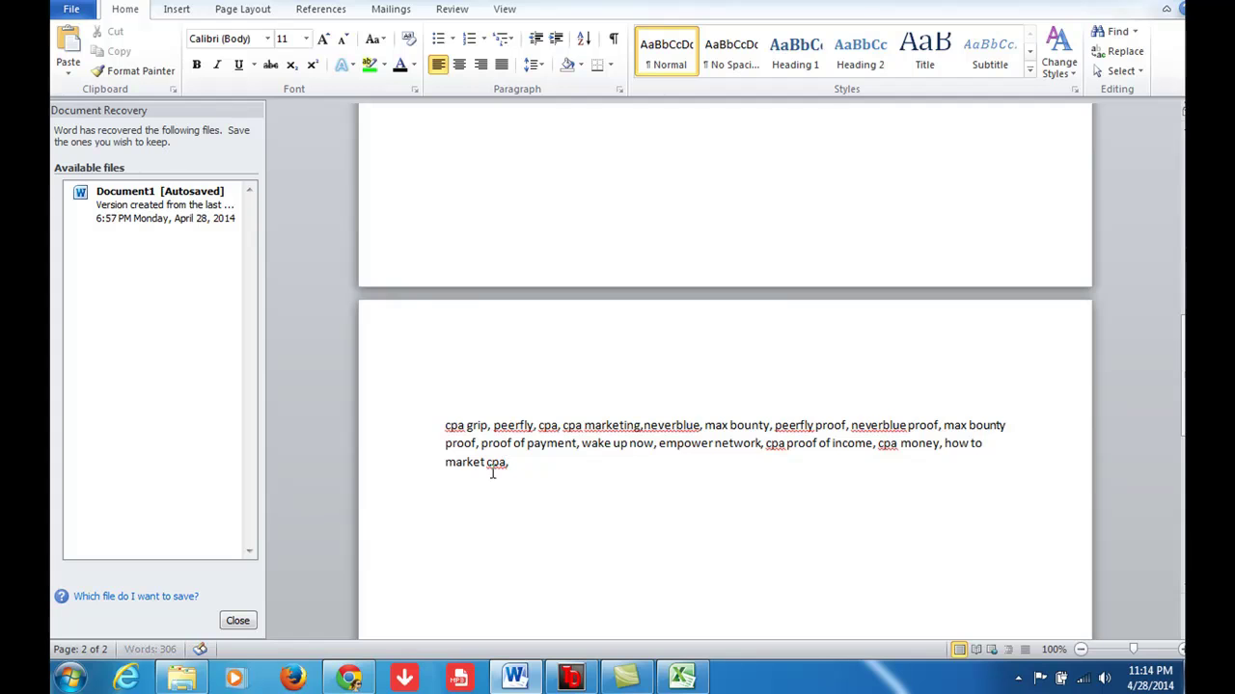
- Copy cell N5's tags from incently through justinbeiber out of Excel's formula bar
click(682, 679)
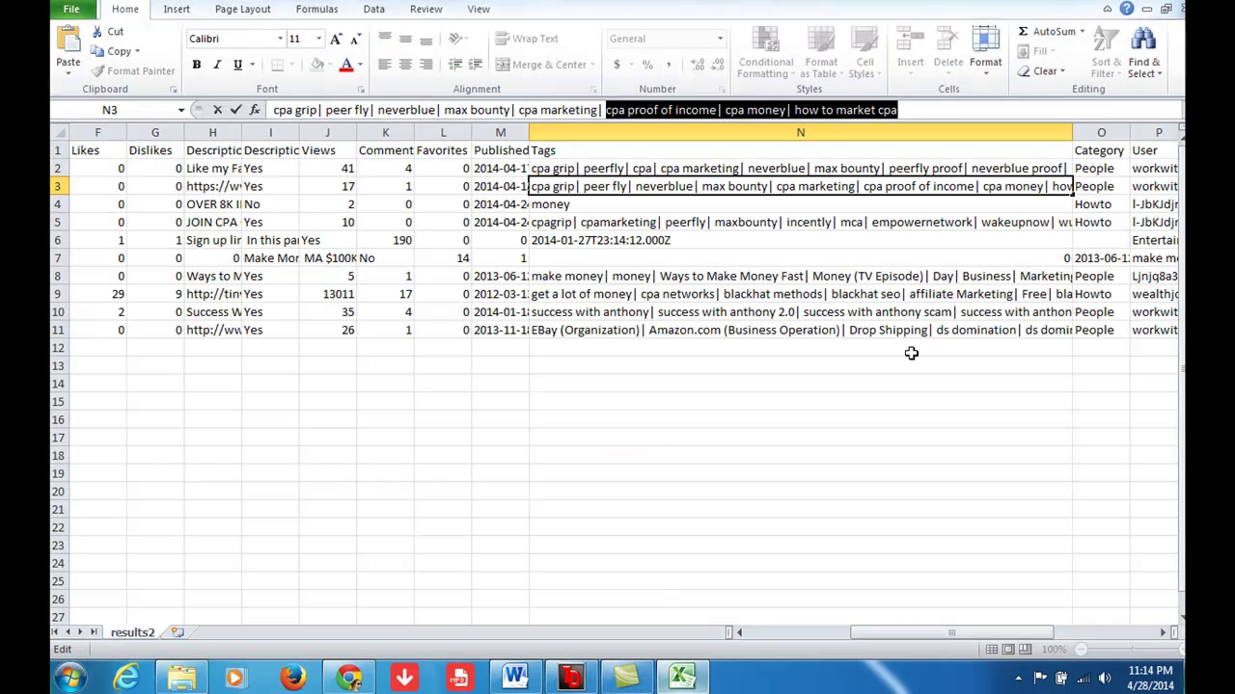
click(567, 225)
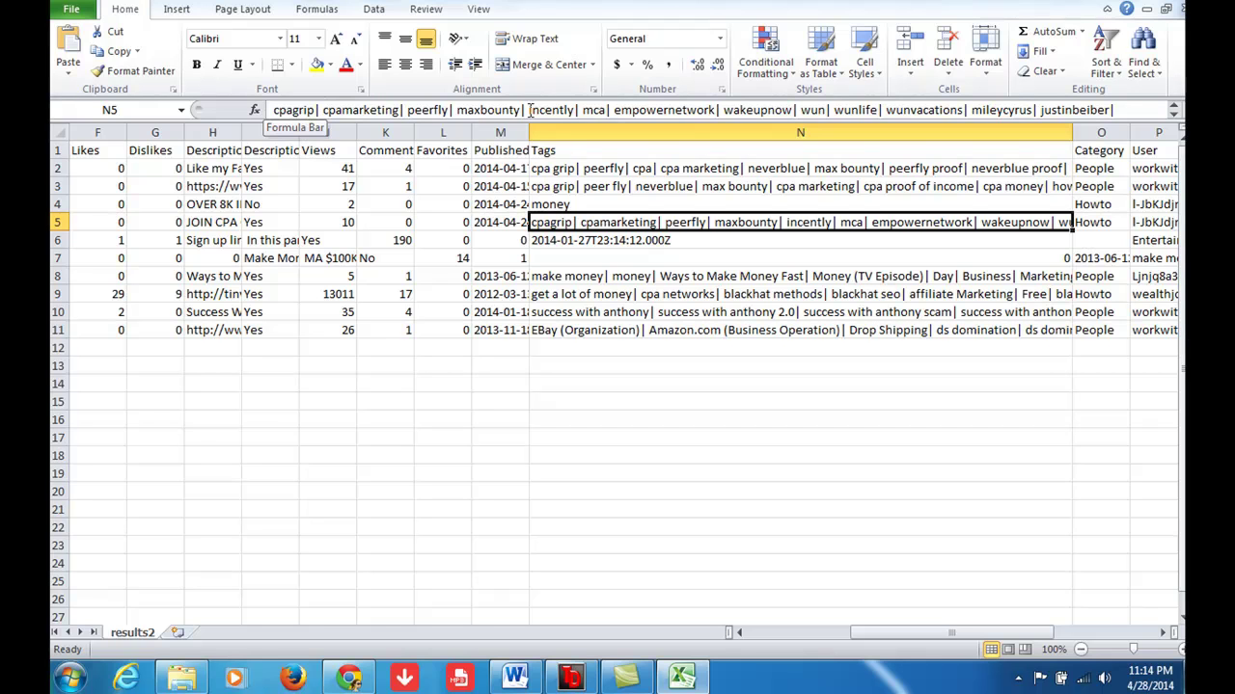
drag(529, 110, 1113, 110)
right_click(1104, 110)
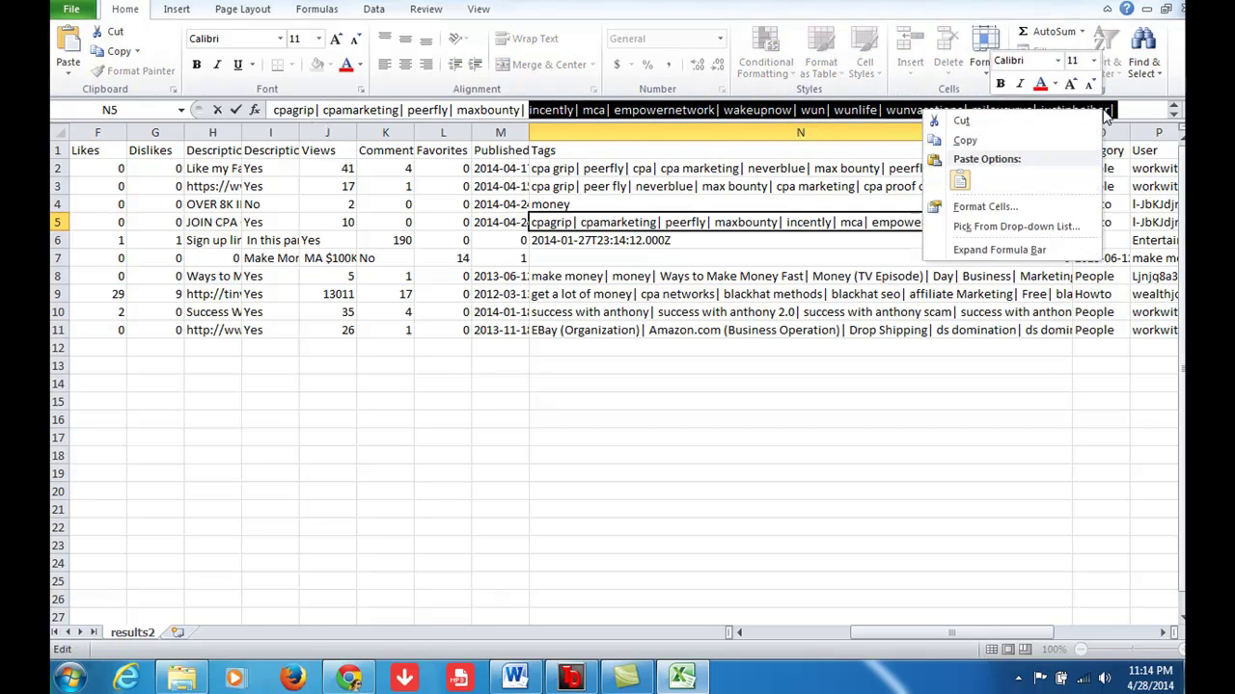
click(1042, 140)
mouse_move(349, 678)
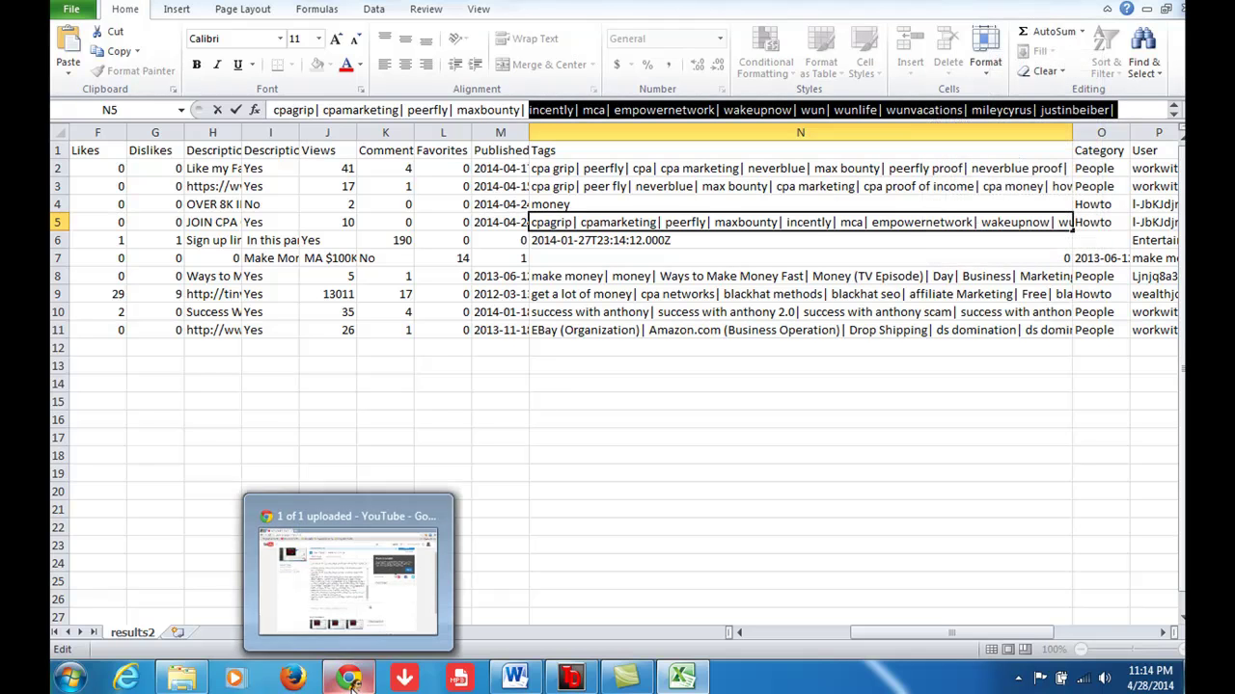
- Paste row 5's tags into the Word keyword line and comma-separate incently and mca
mouse_move(514, 678)
click(512, 633)
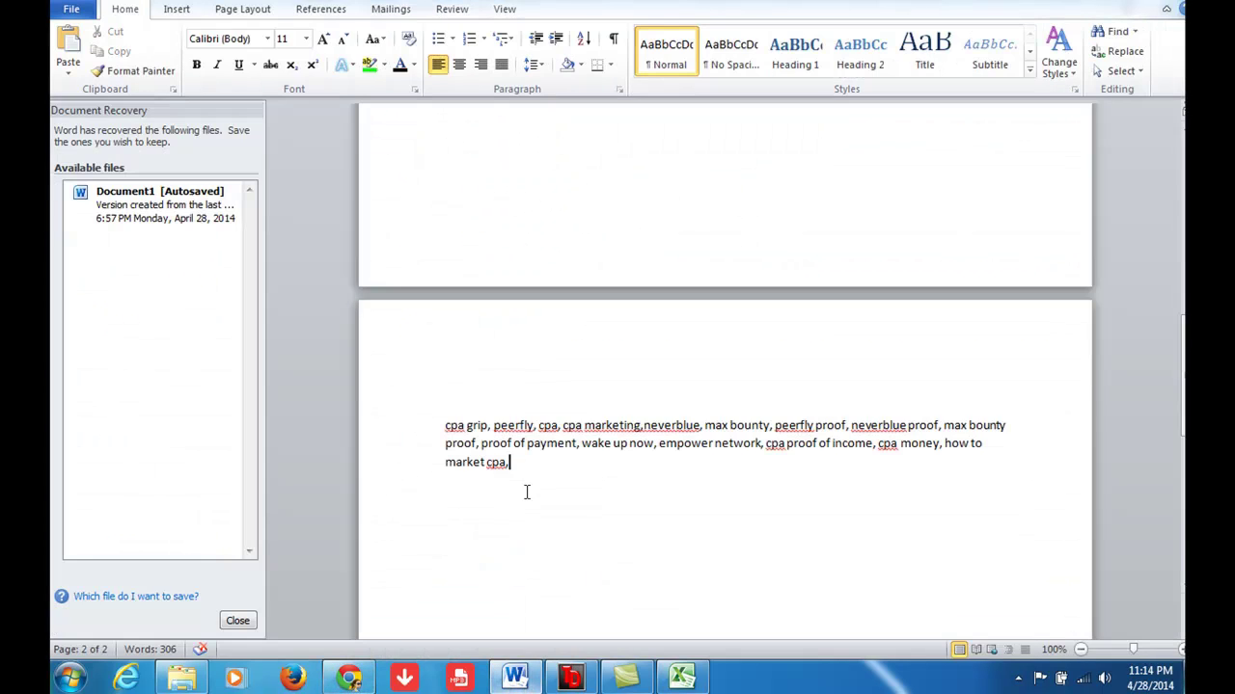
key(ctrl+v)
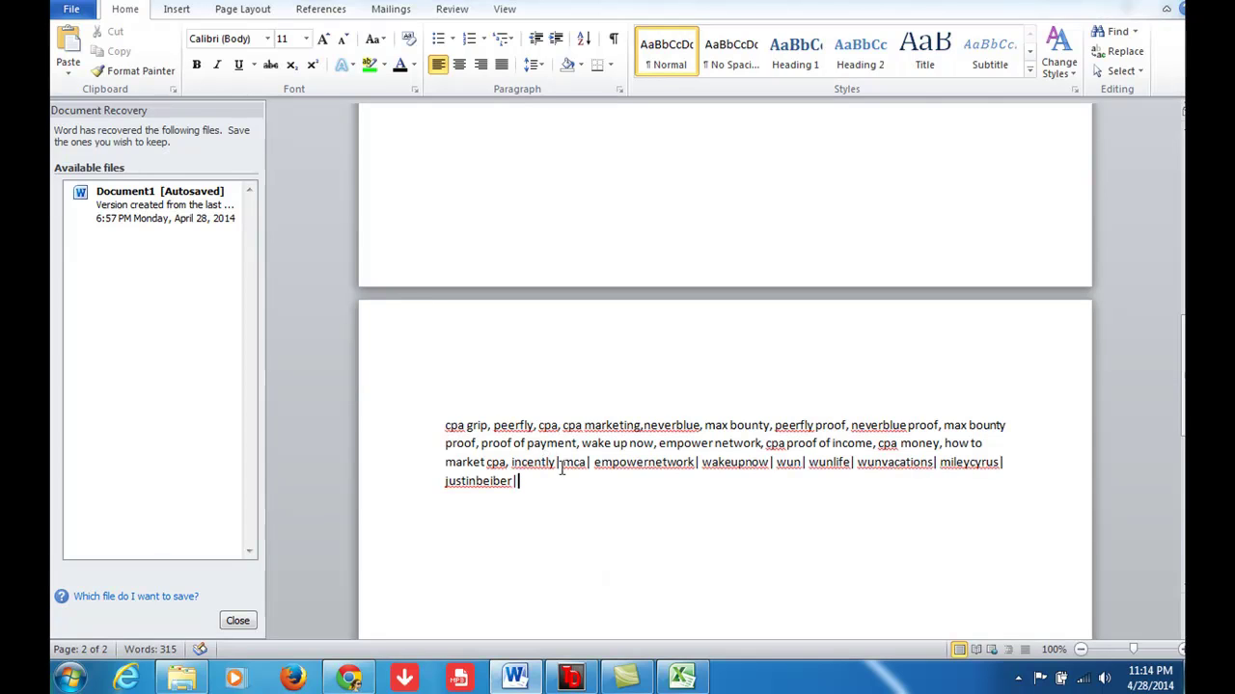
click(555, 462)
text(,)
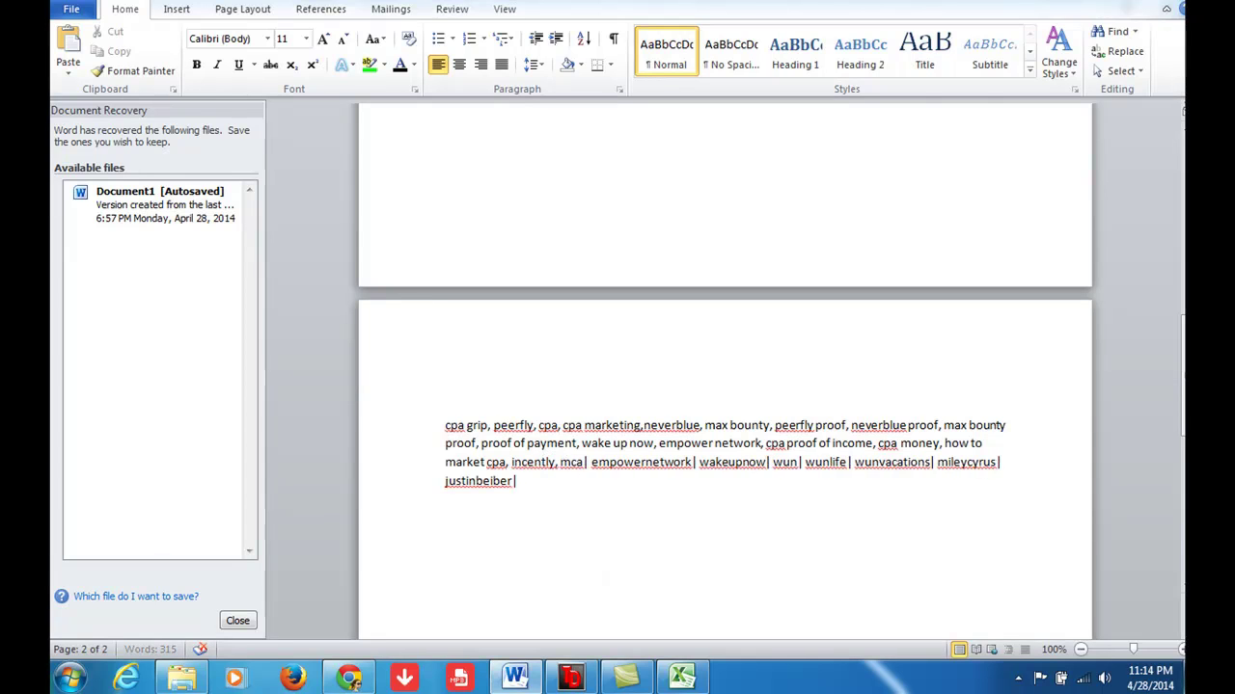
click(588, 463)
key(BackSpace)
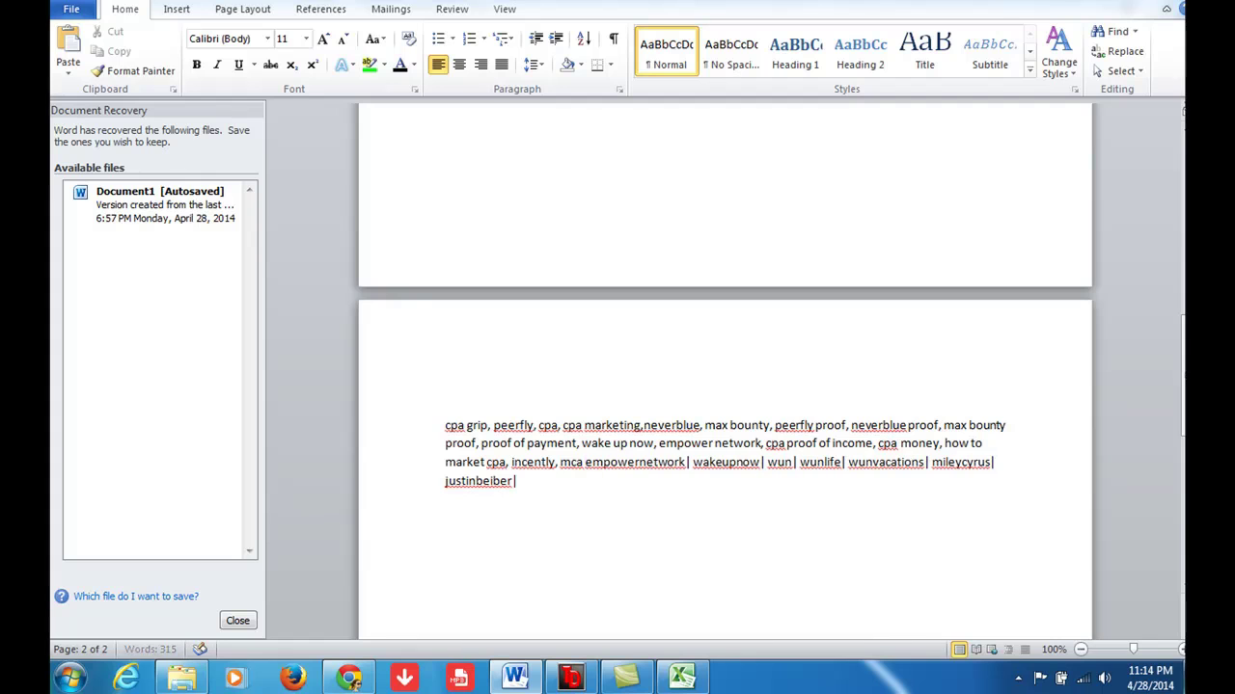
text(,)
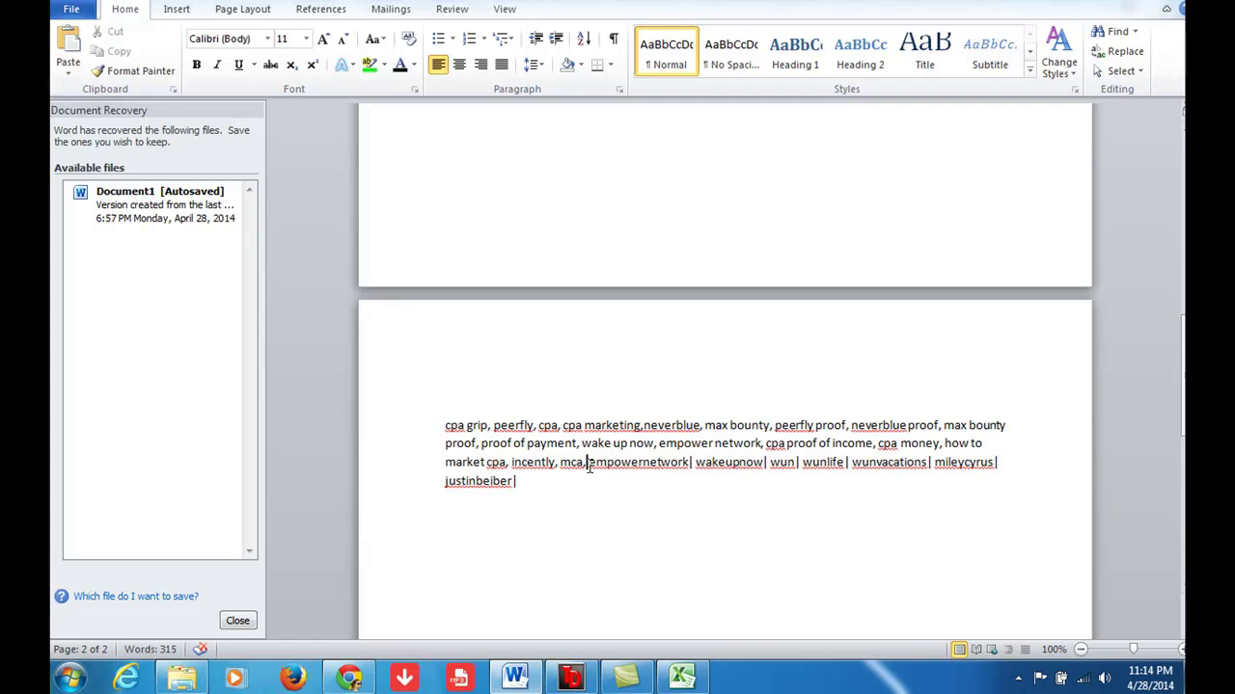
- Delete the duplicate empowernetwork tag and add commas after wakeupnow and before wunlife
drag(588, 462, 698, 463)
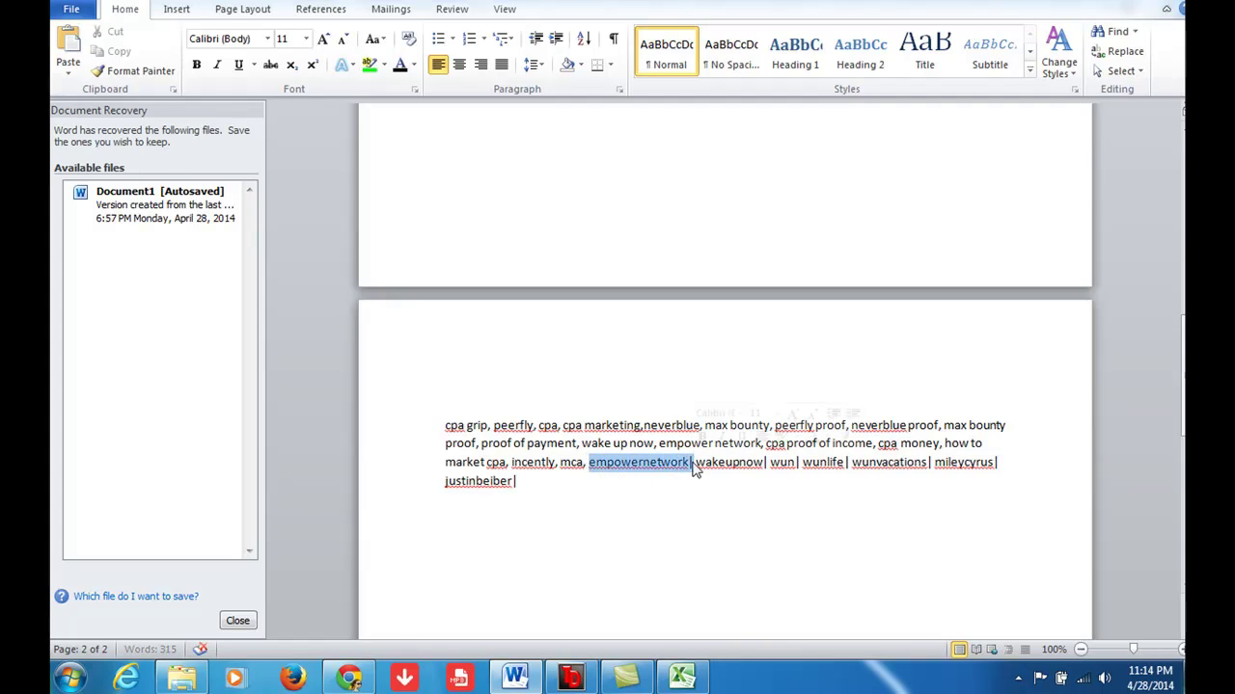
key(Delete)
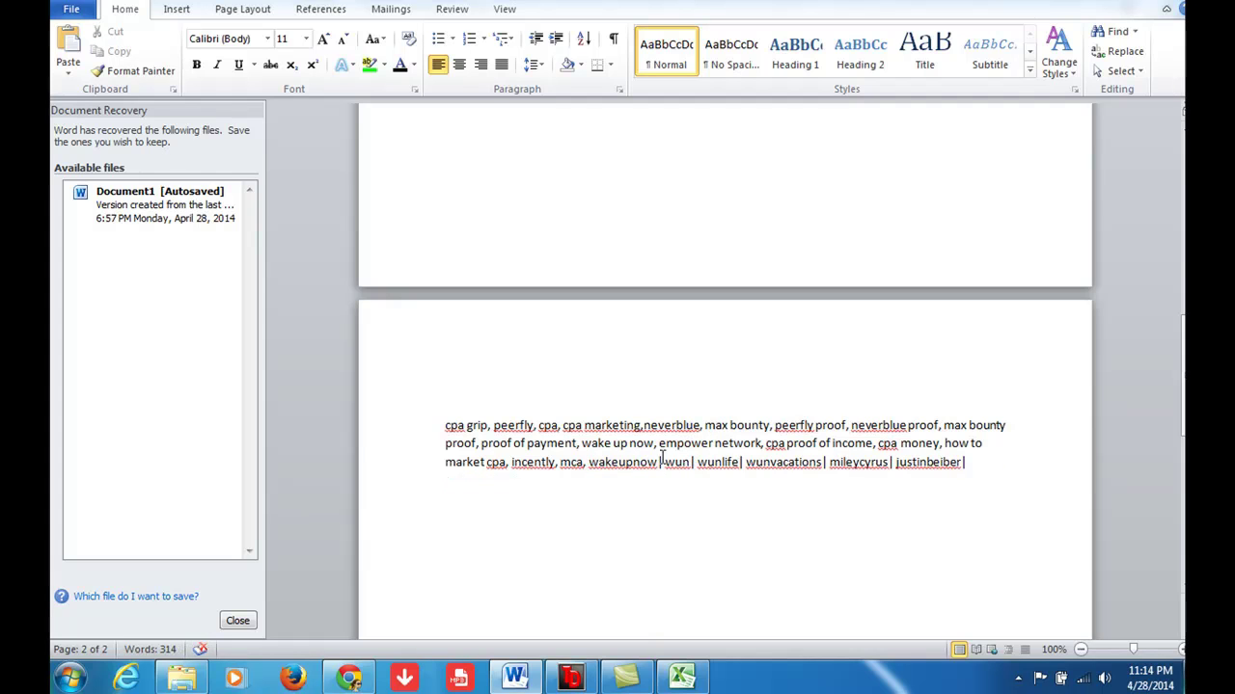
key(Delete)
text(,)
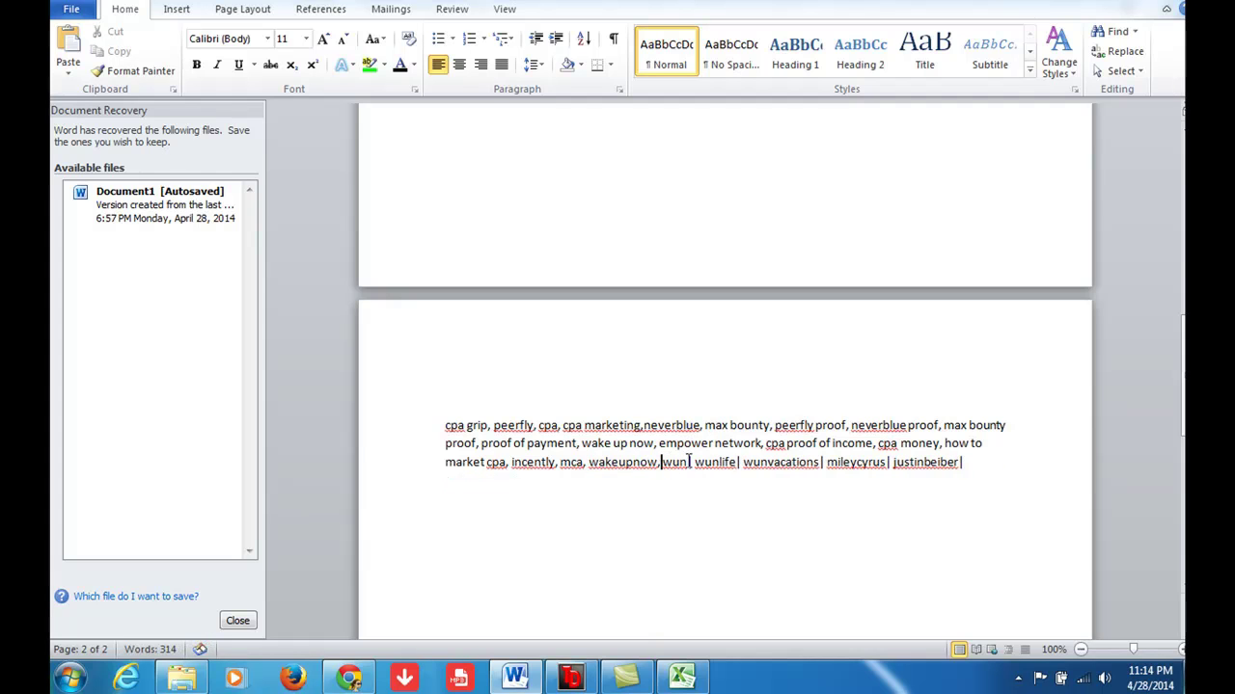
click(693, 462)
text(,)
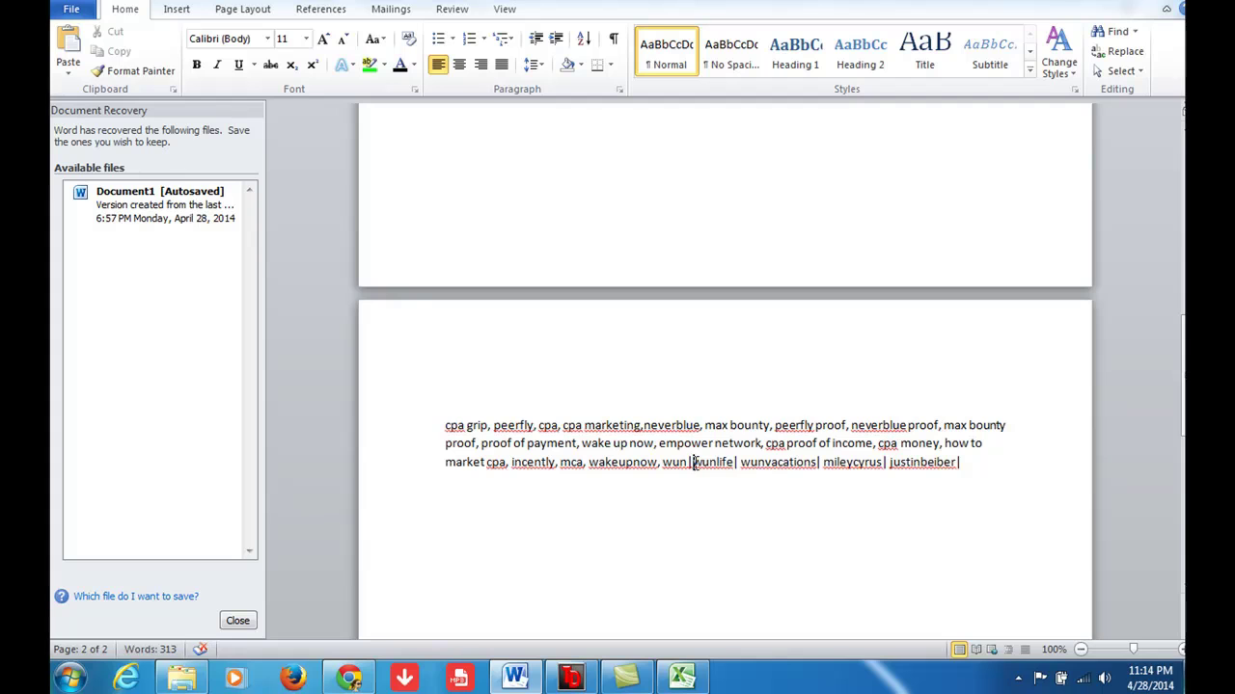
- Replace the separators after wunlife and wunvacations with commas
click(741, 462)
key(BackSpace)
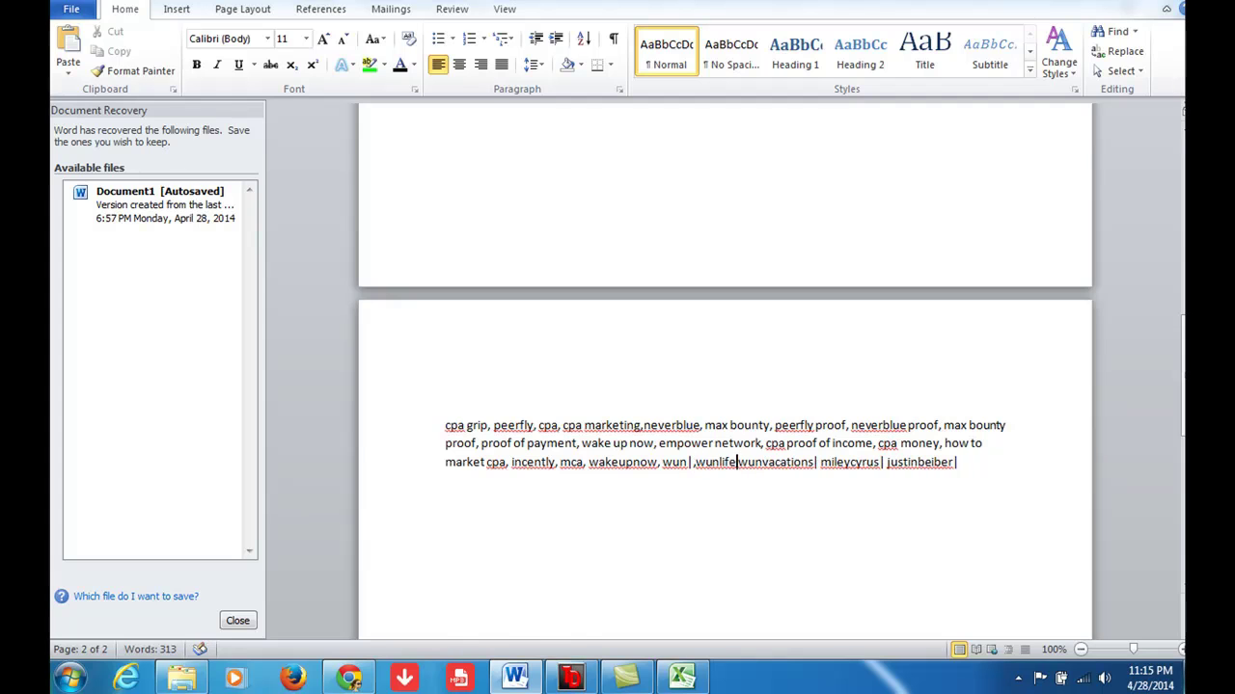
text(,)
click(820, 462)
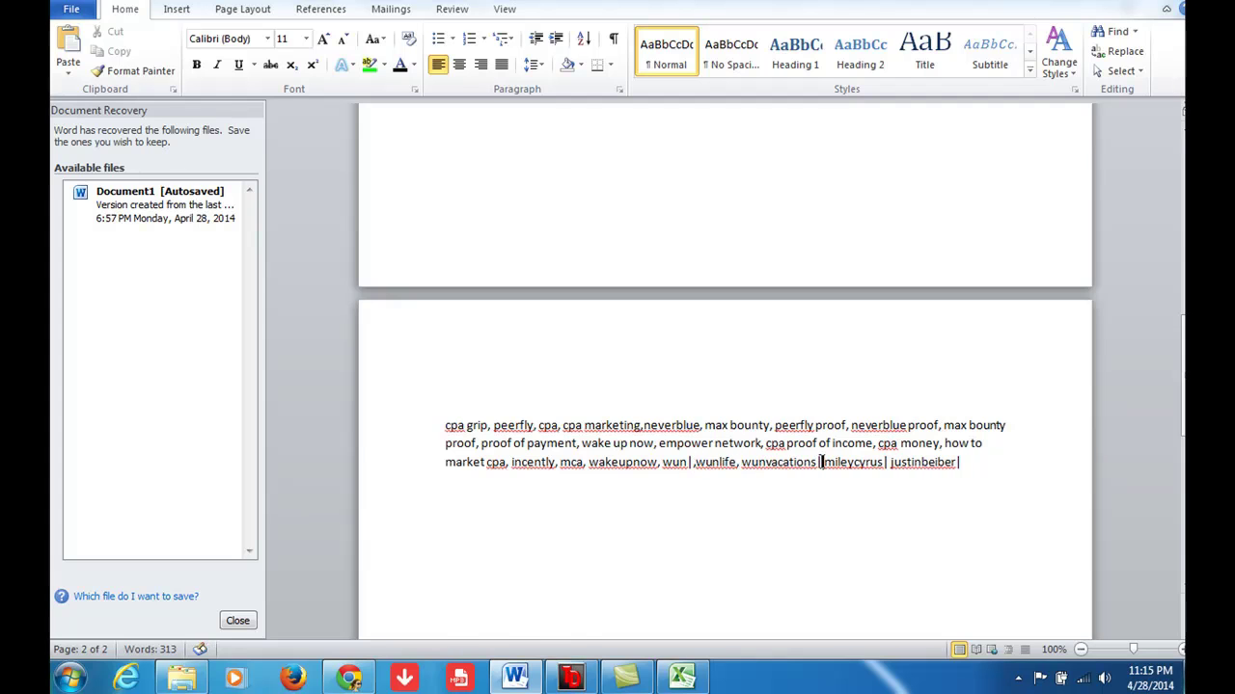
key(BackSpace)
text(,)
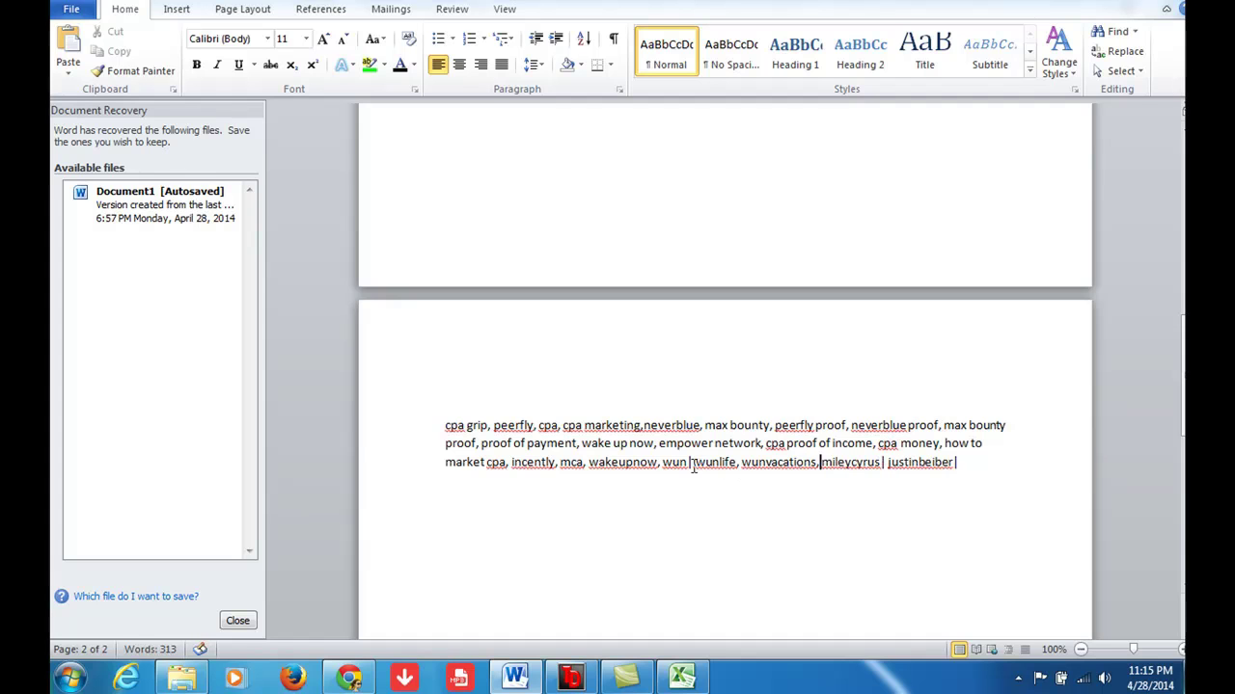
- Put a comma between wun and wunlife and delete the mileycyrus and justinbeiber tags
click(691, 462)
key(BackSpace)
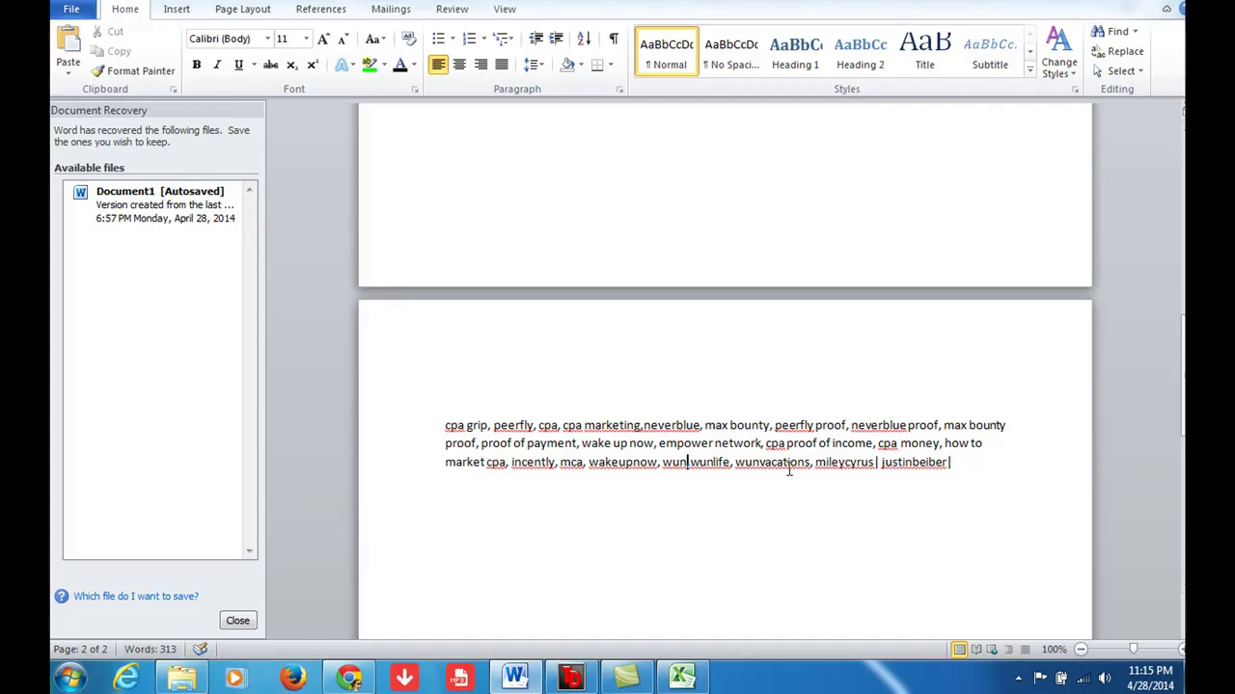
text(,)
drag(816, 462, 959, 467)
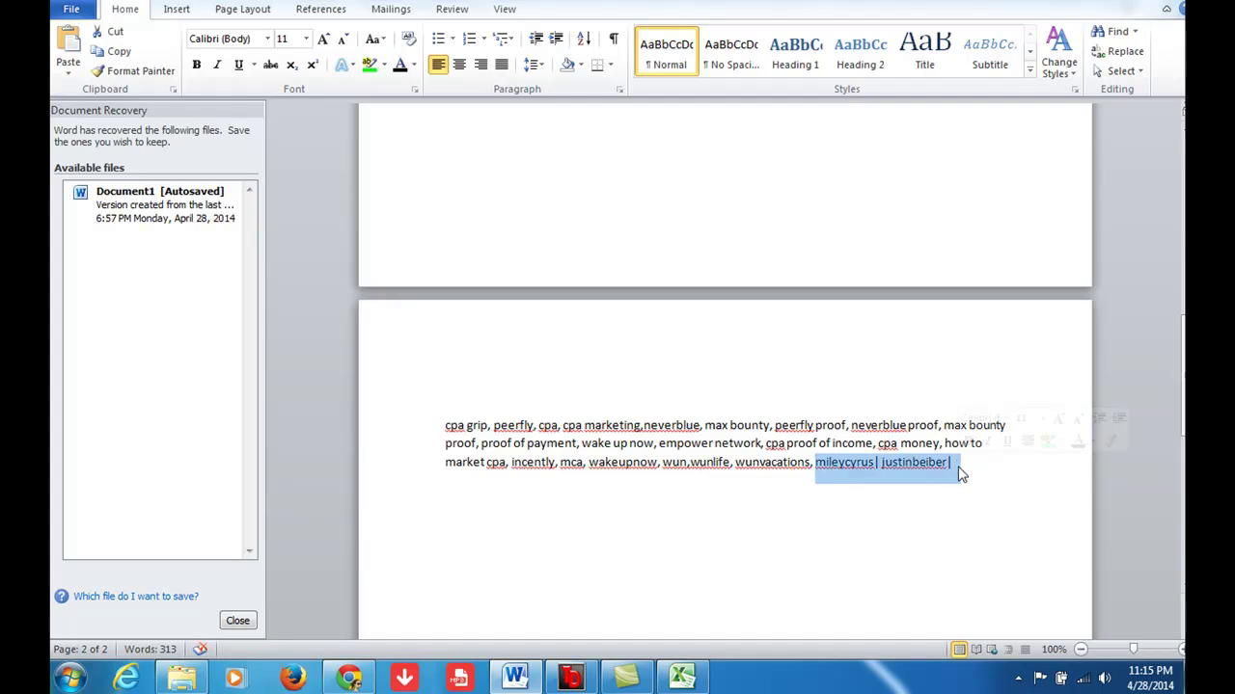
key(BackSpace)
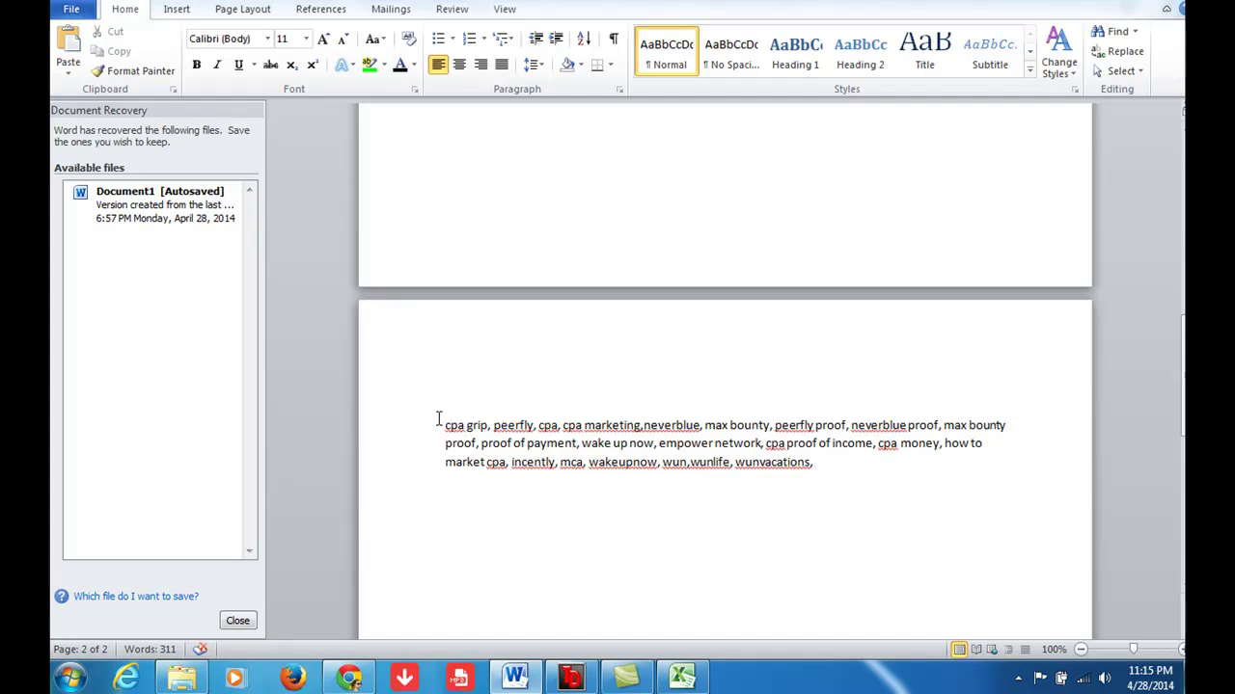
- Copy the whole cleaned tag list
drag(441, 431, 820, 463)
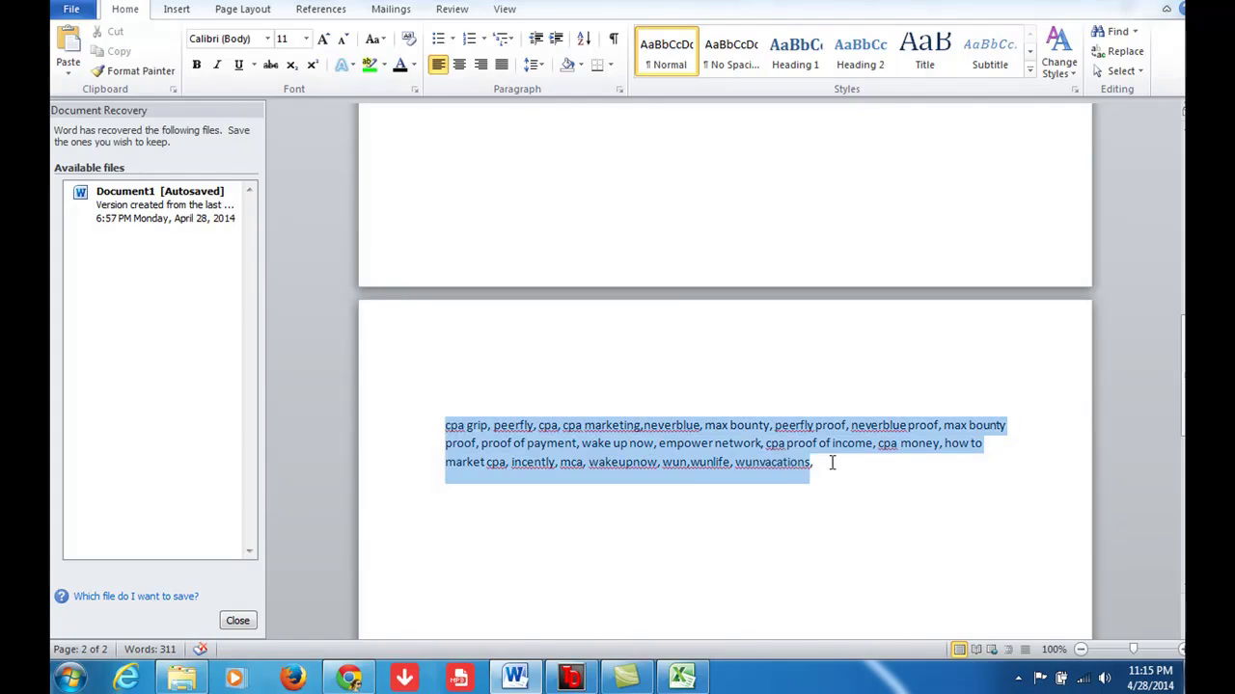
right_click(688, 444)
click(731, 178)
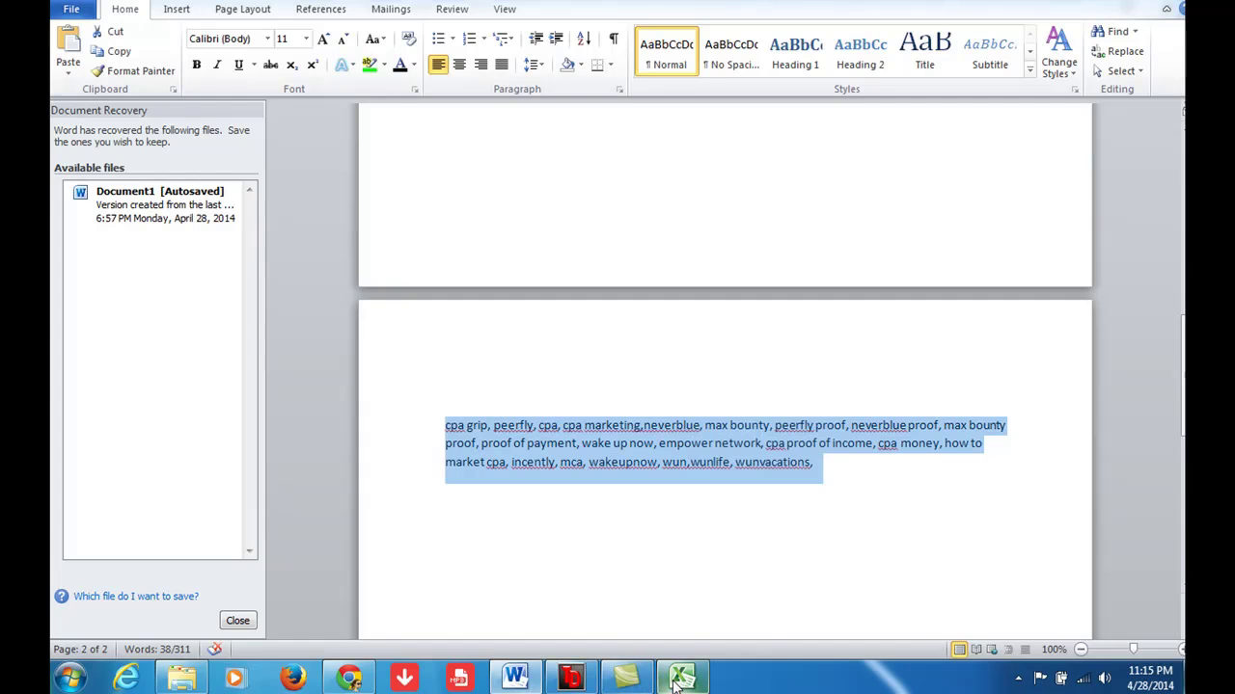
mouse_move(682, 678)
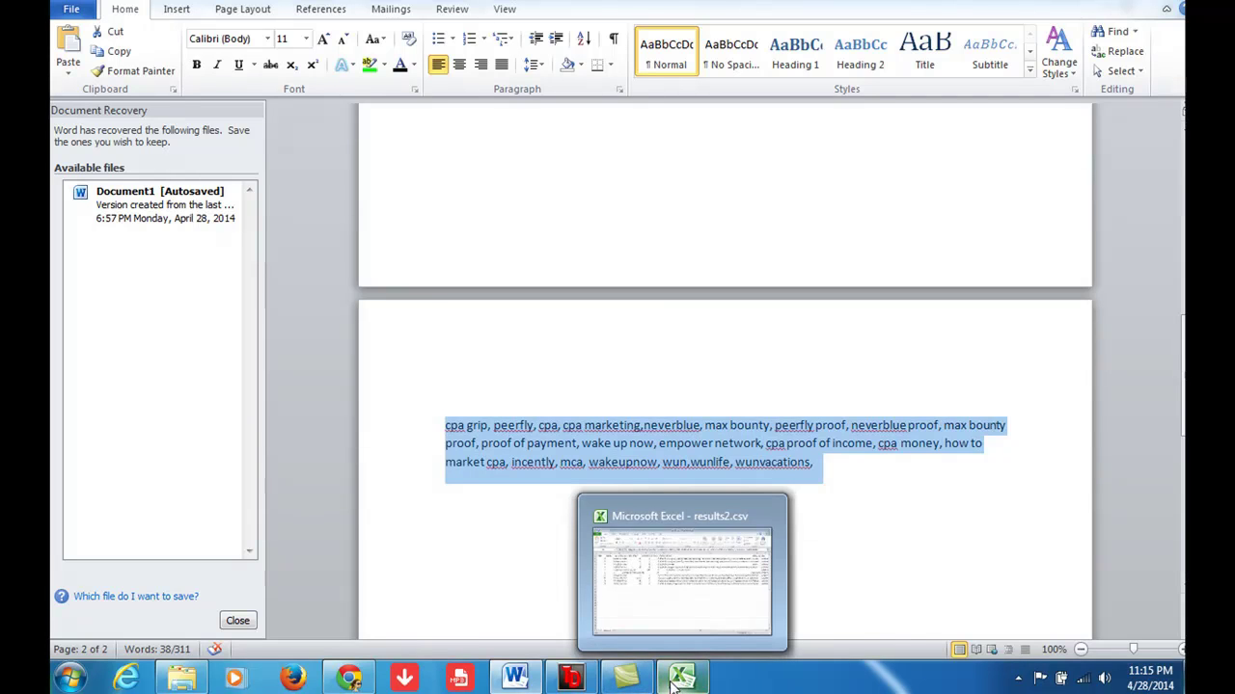
- Paste the copied keyword list into the YouTube video's Tags field
click(349, 540)
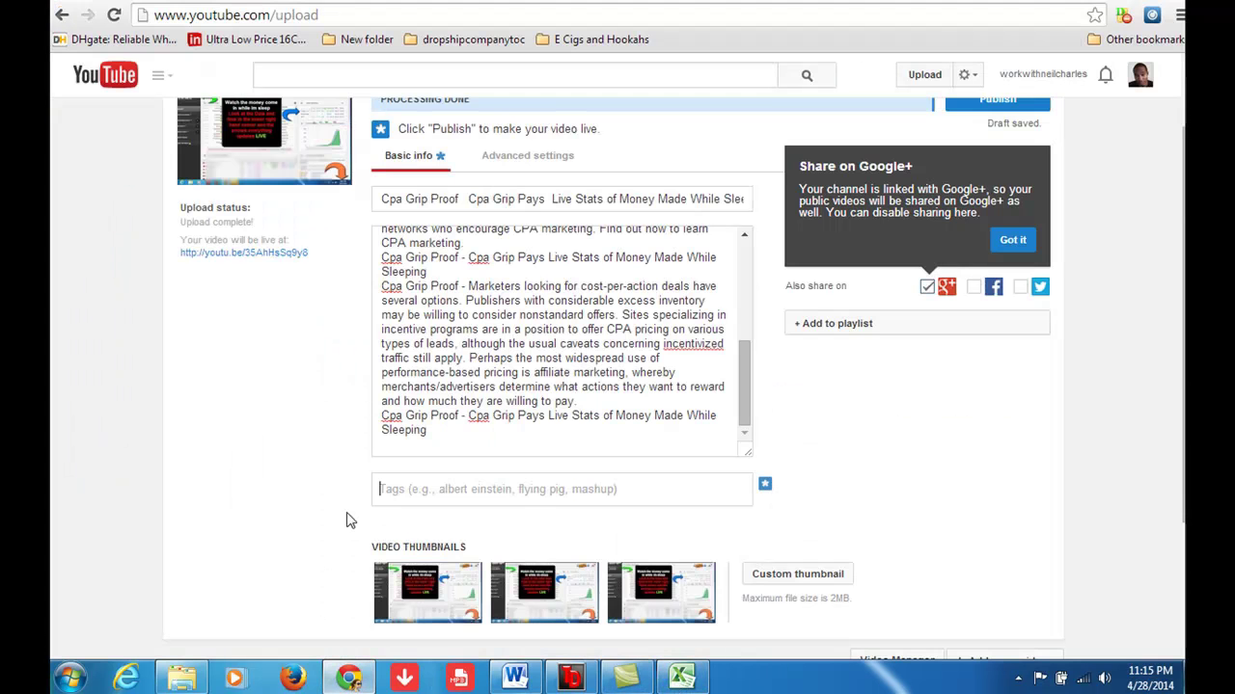
click(415, 493)
key(ctrl+v)
scroll(415, 493, down, 3)
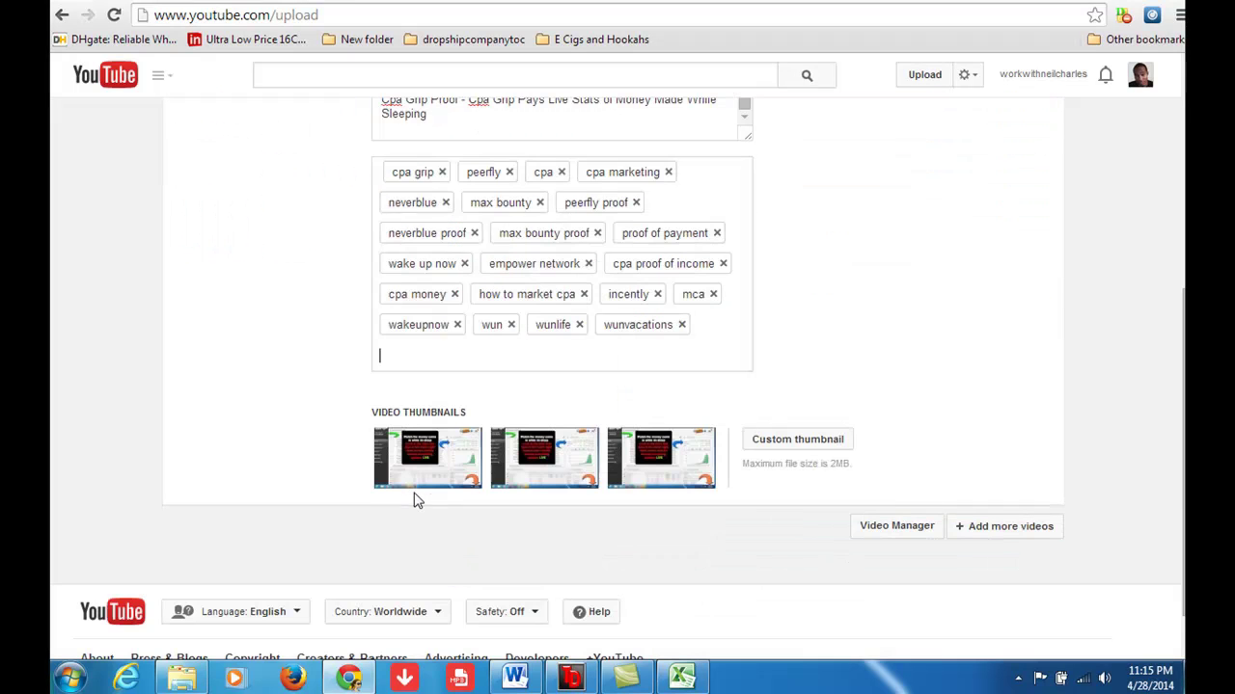
scroll(873, 375, up, 5)
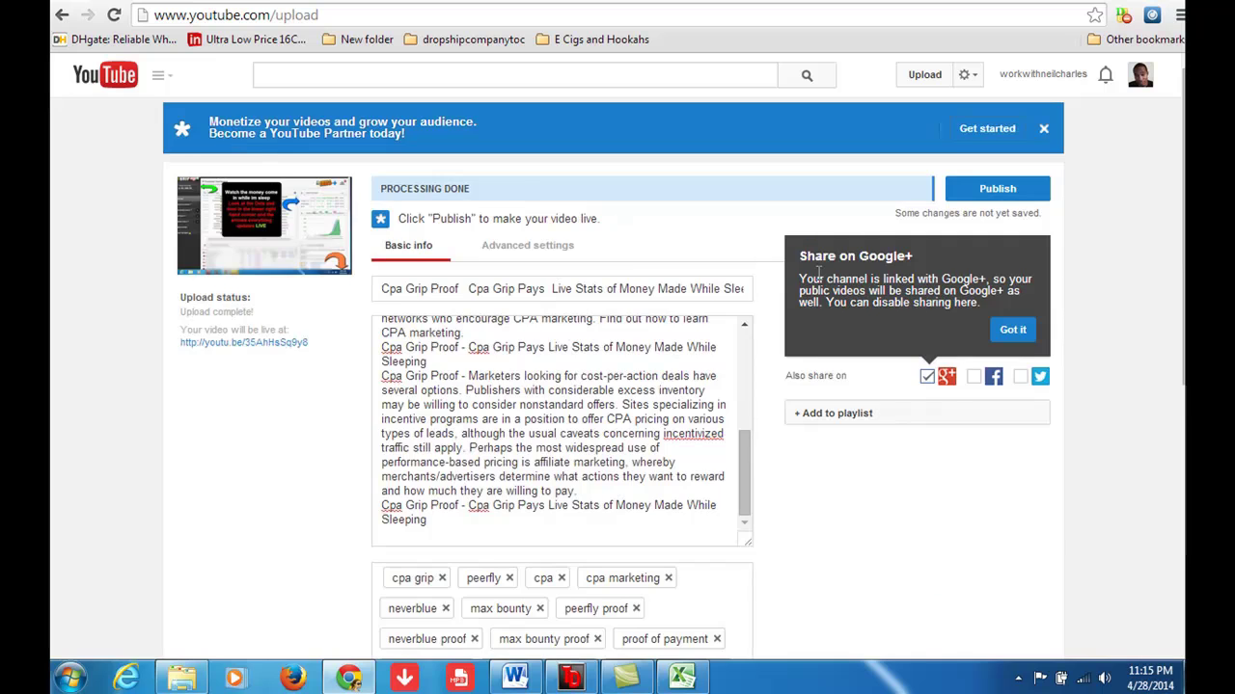
- Choose the first still as the video thumbnail and save the changes
scroll(841, 289, down, 2)
scroll(994, 374, down, 4)
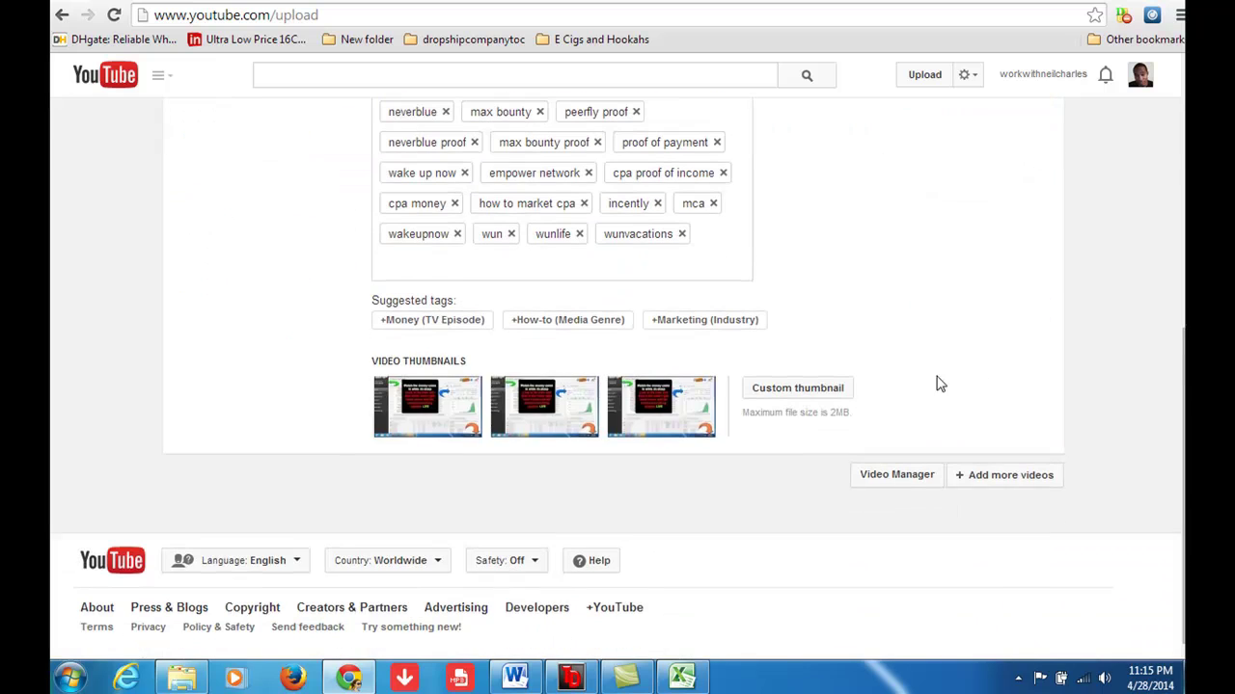
click(408, 413)
scroll(958, 364, up, 2)
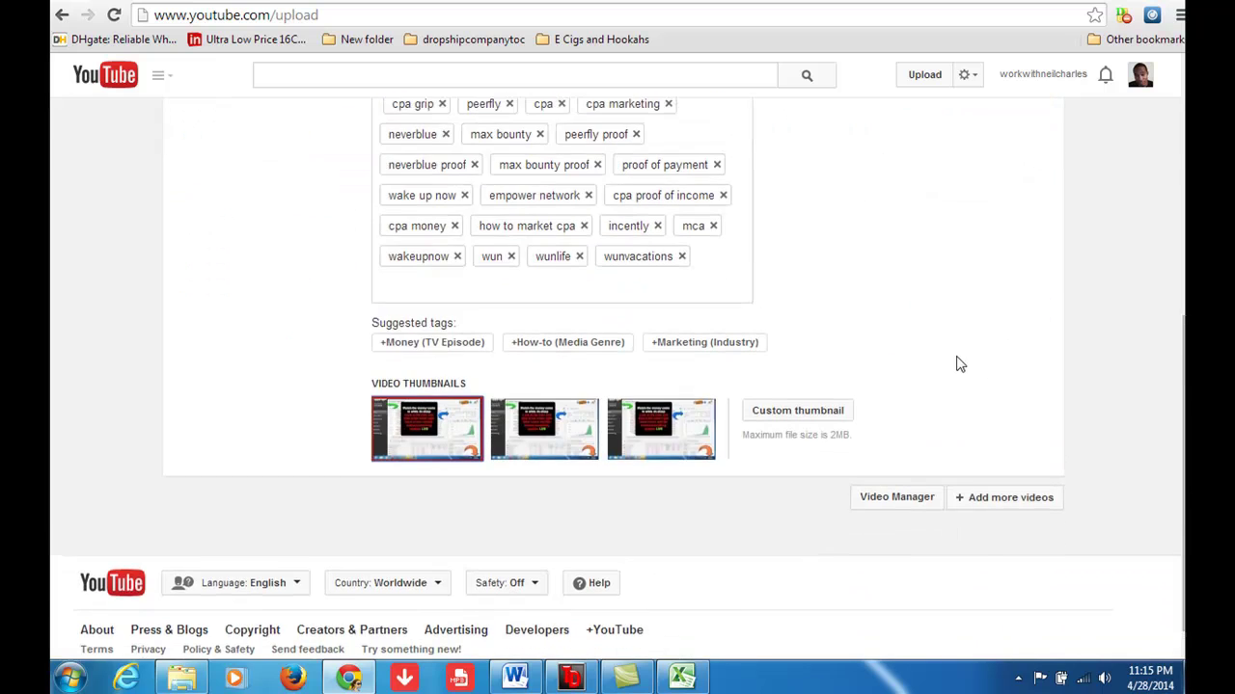
scroll(826, 413, up, 4)
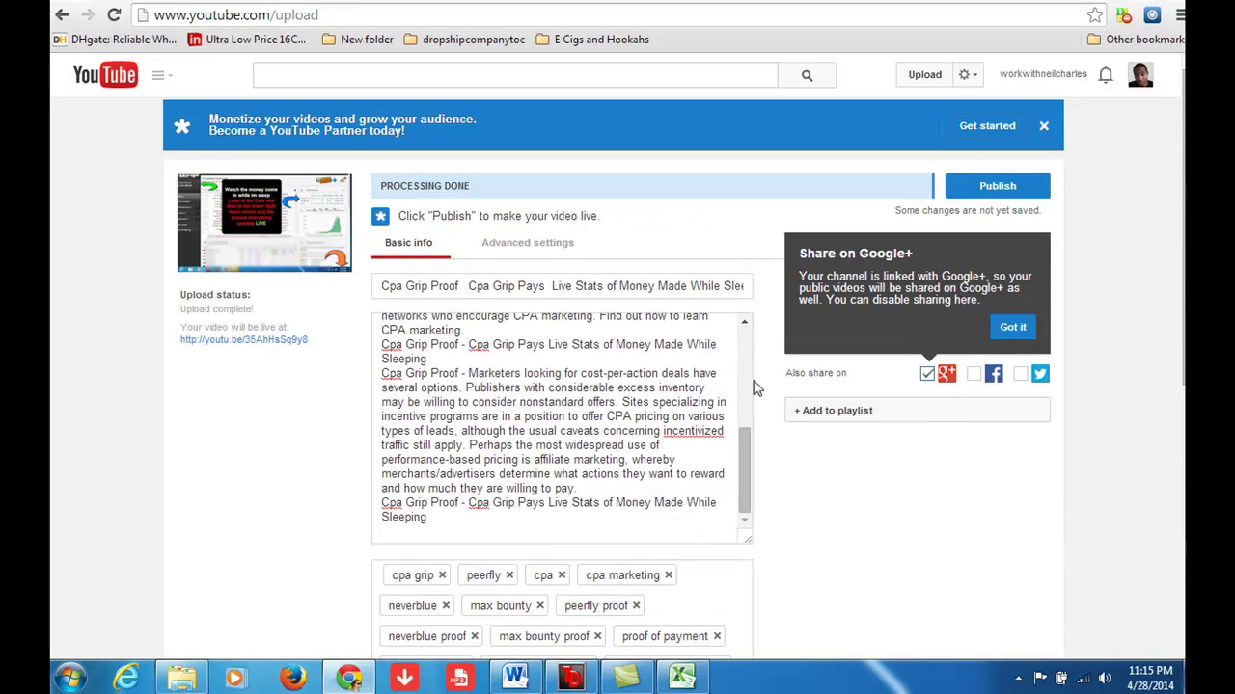
click(970, 193)
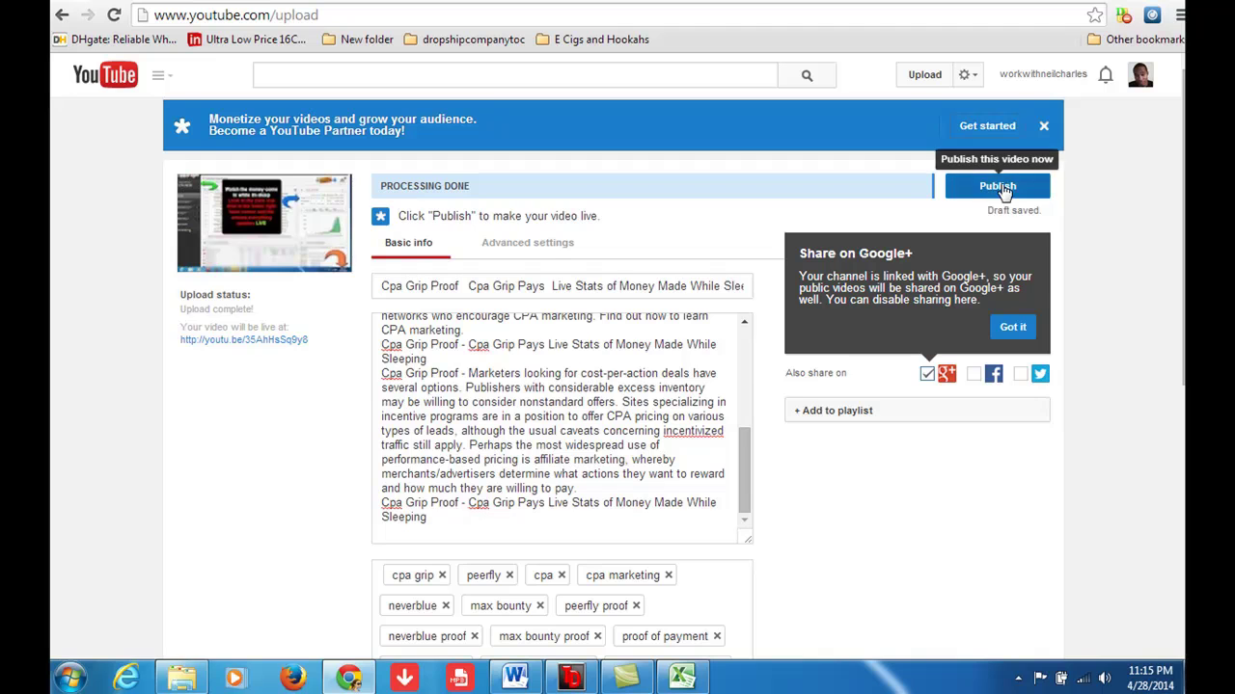
- Publish the video, close the upload form and pause playback on its watch page
click(994, 191)
click(994, 188)
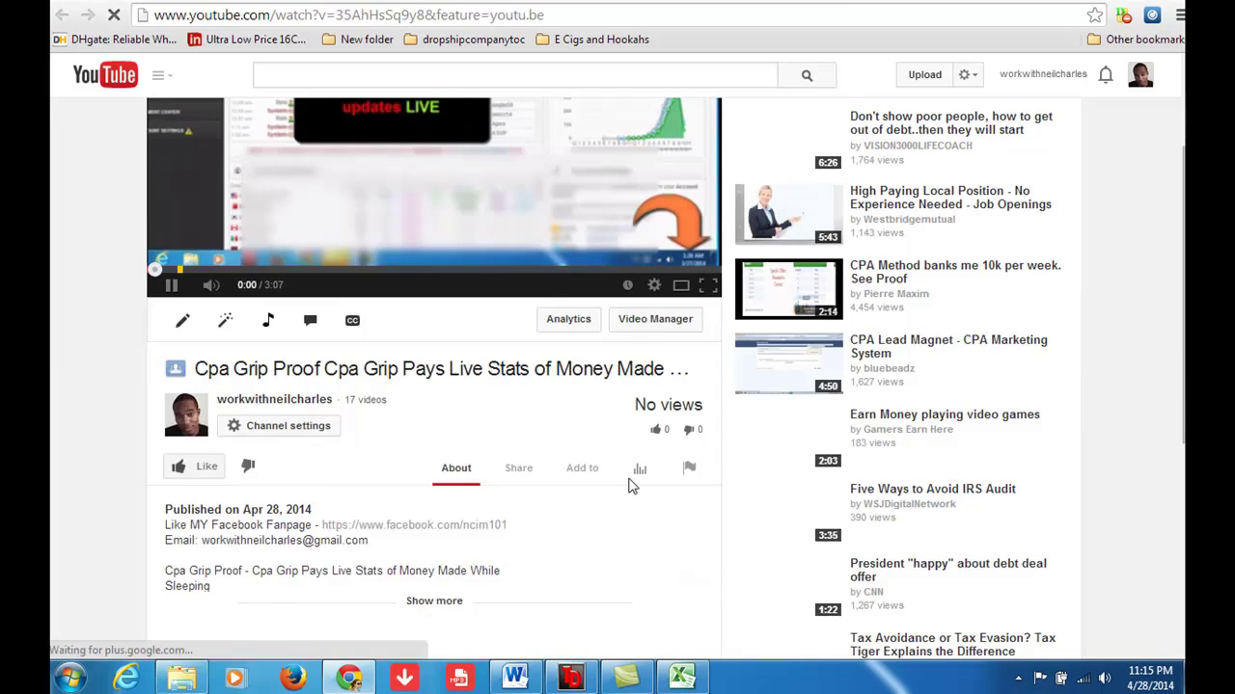
scroll(159, 319, up, 1)
click(171, 376)
- Expand the full description and review the published Cpa Grip Proof watch page
scroll(579, 463, down, 1)
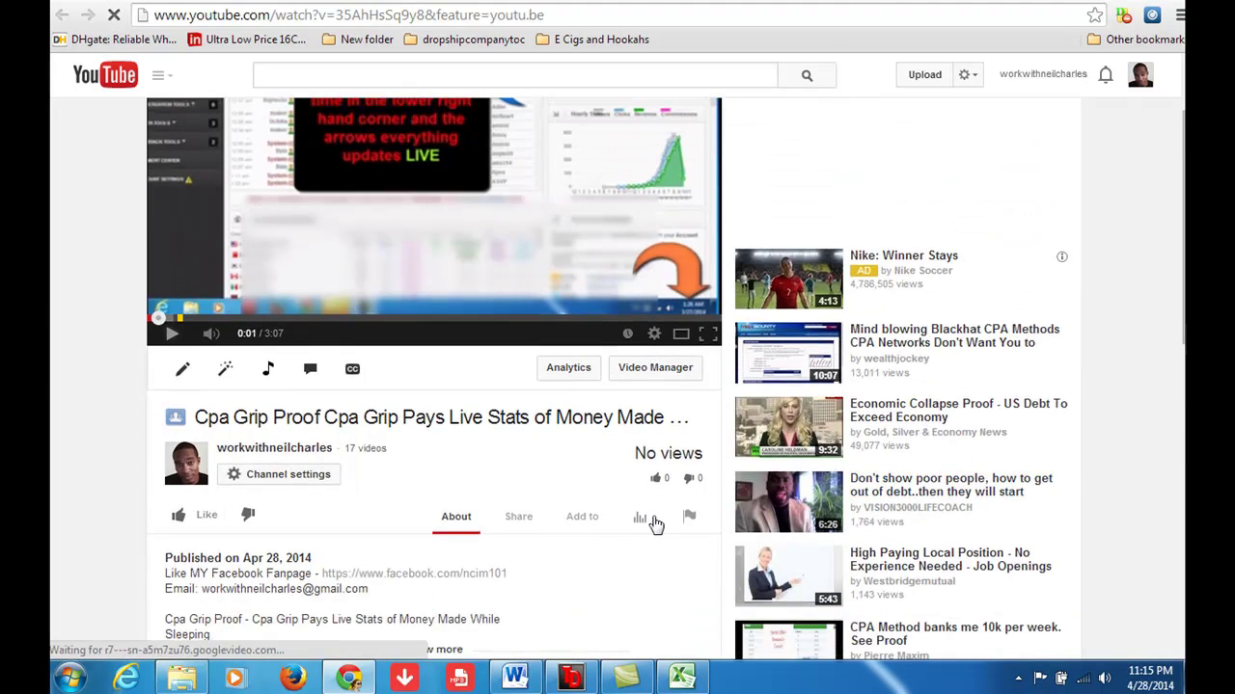
scroll(408, 467, down, 2)
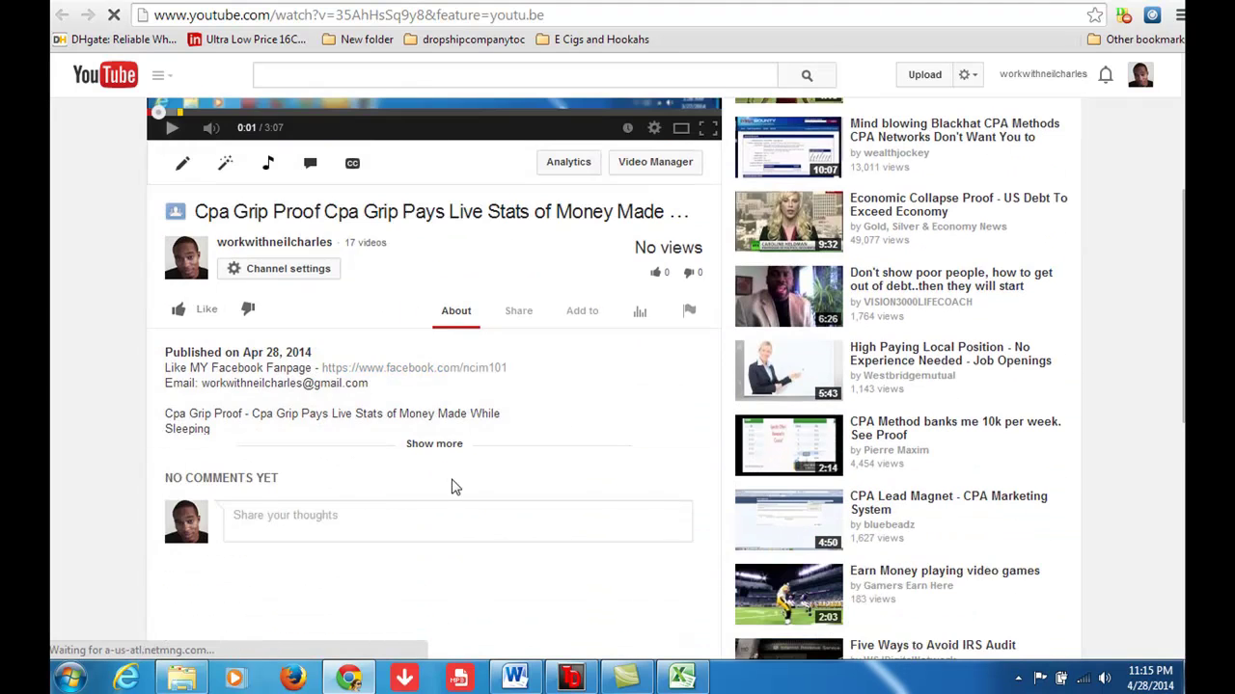
click(454, 451)
scroll(386, 469, down, 1)
scroll(386, 469, down, 1)
scroll(405, 444, up, 3)
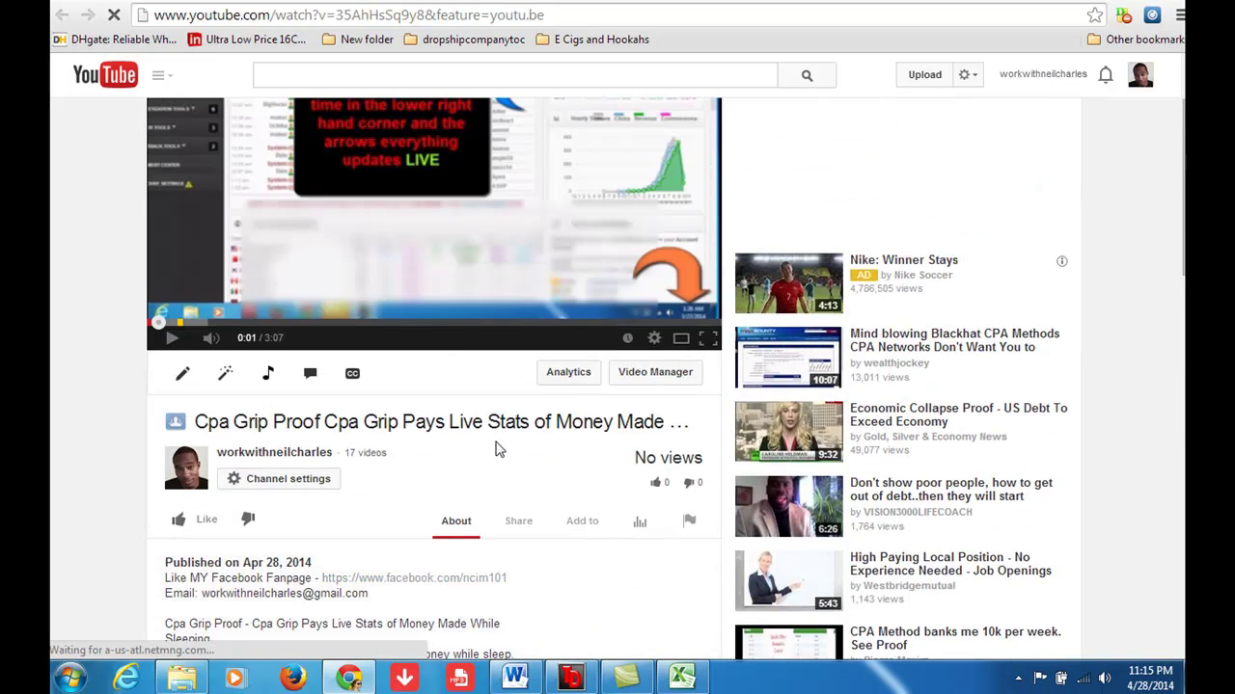
scroll(410, 427, up, 1)
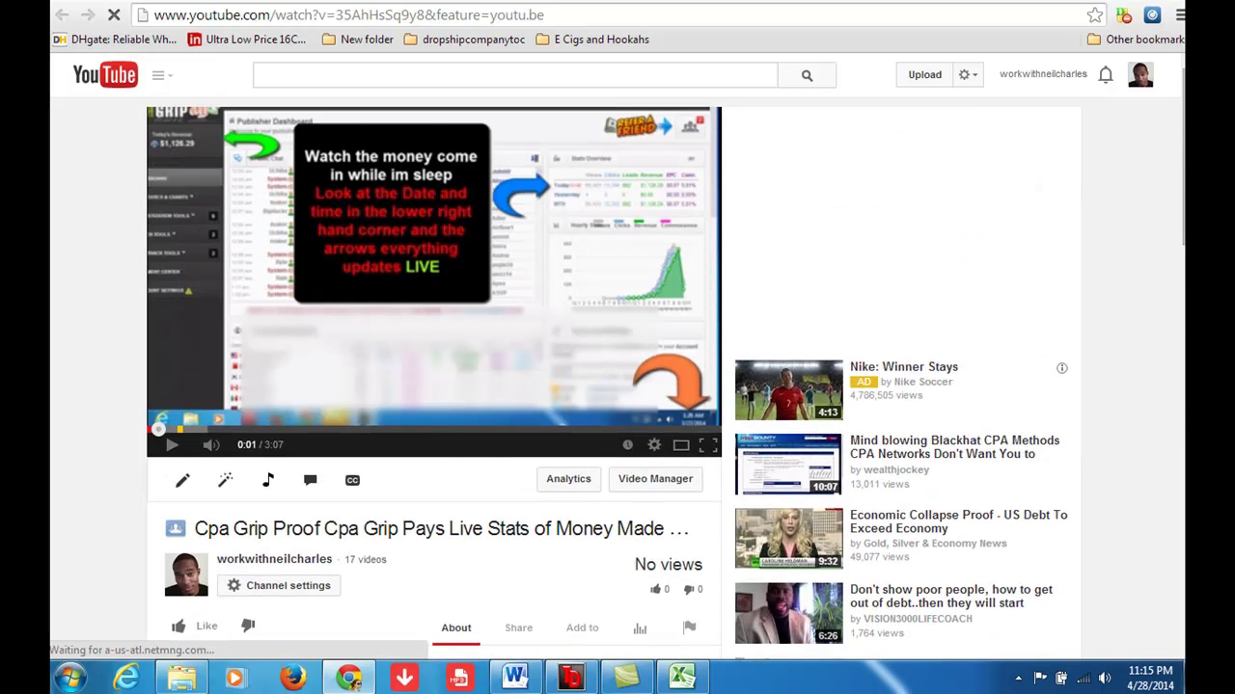
click(188, 5)
click(252, 3)
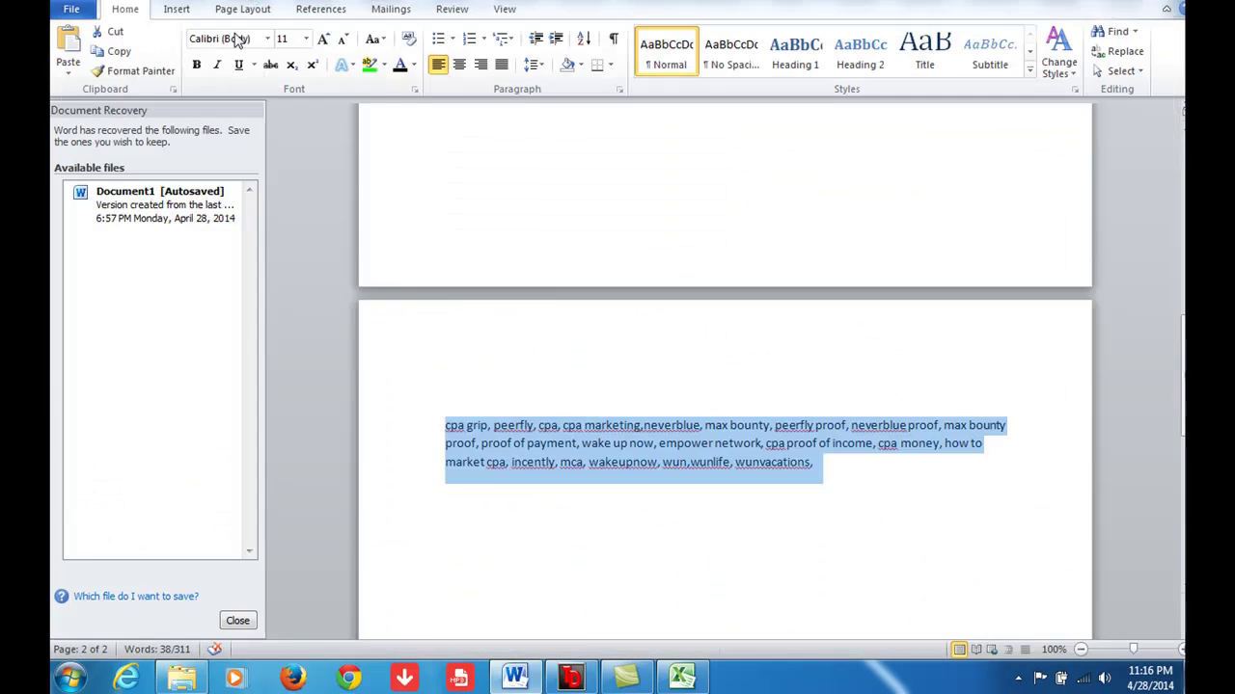
- Search YouTube for 'cpagrip proof' and check the new video ranks first
key(Return)
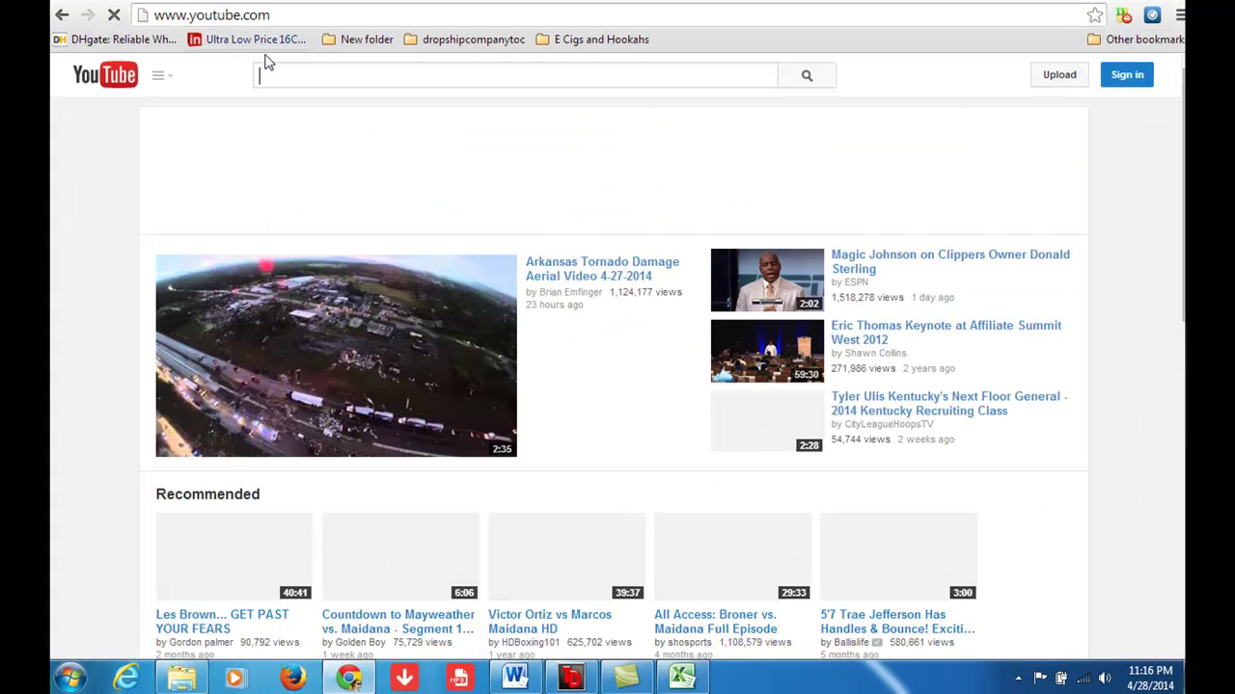
click(289, 75)
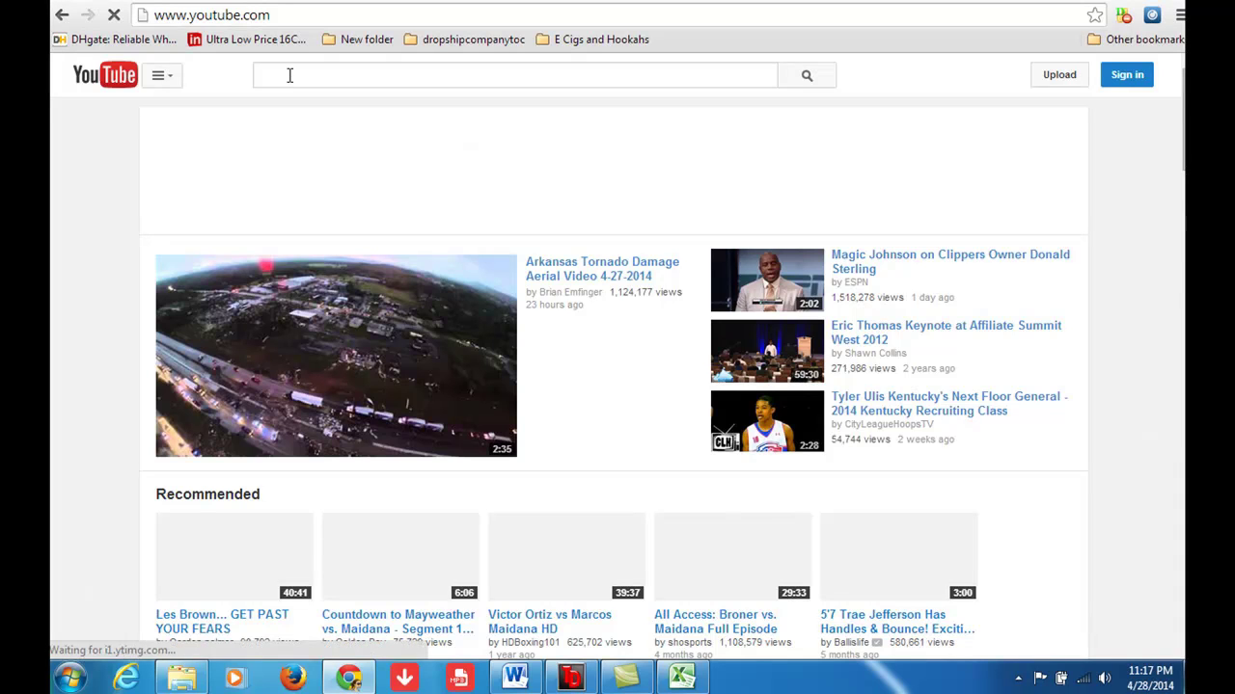
text(cpa)
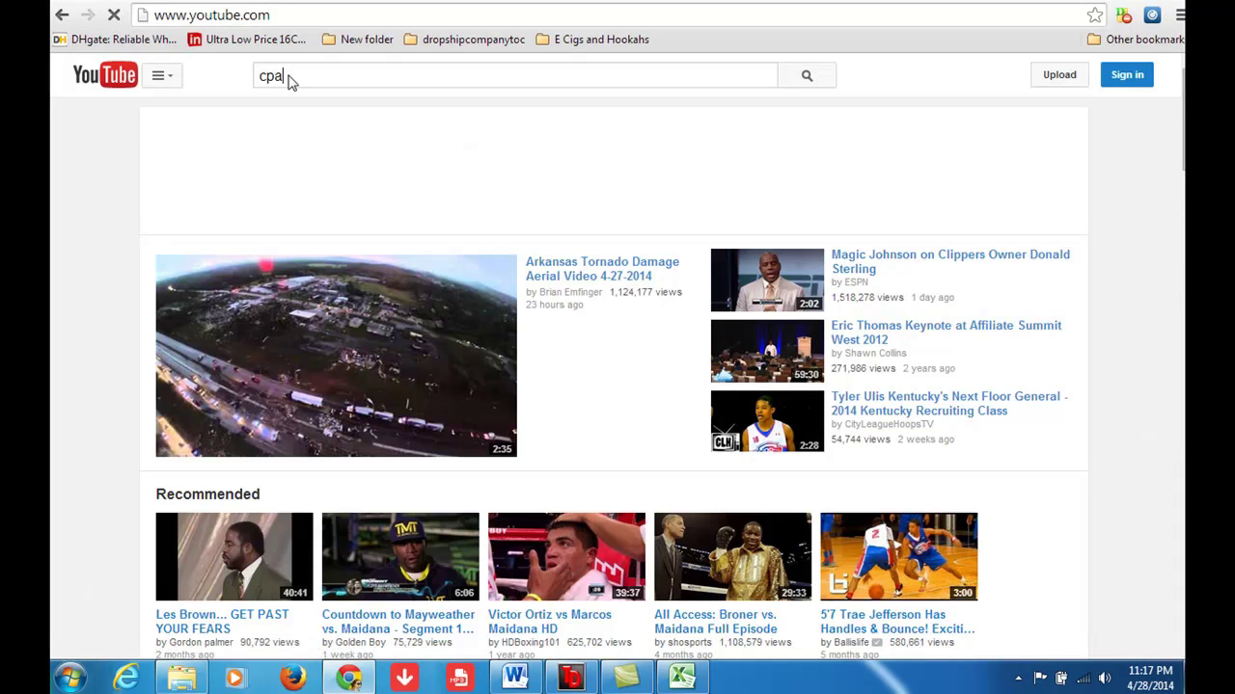
text(grip )
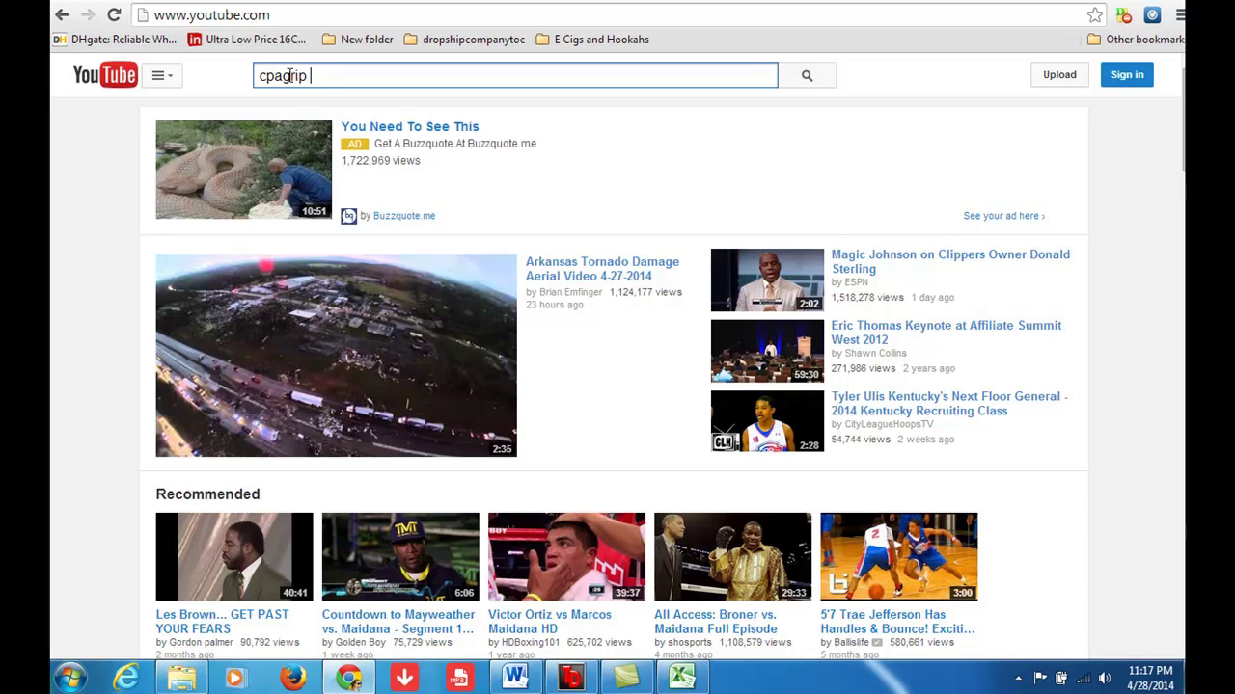
text(proof)
click(807, 77)
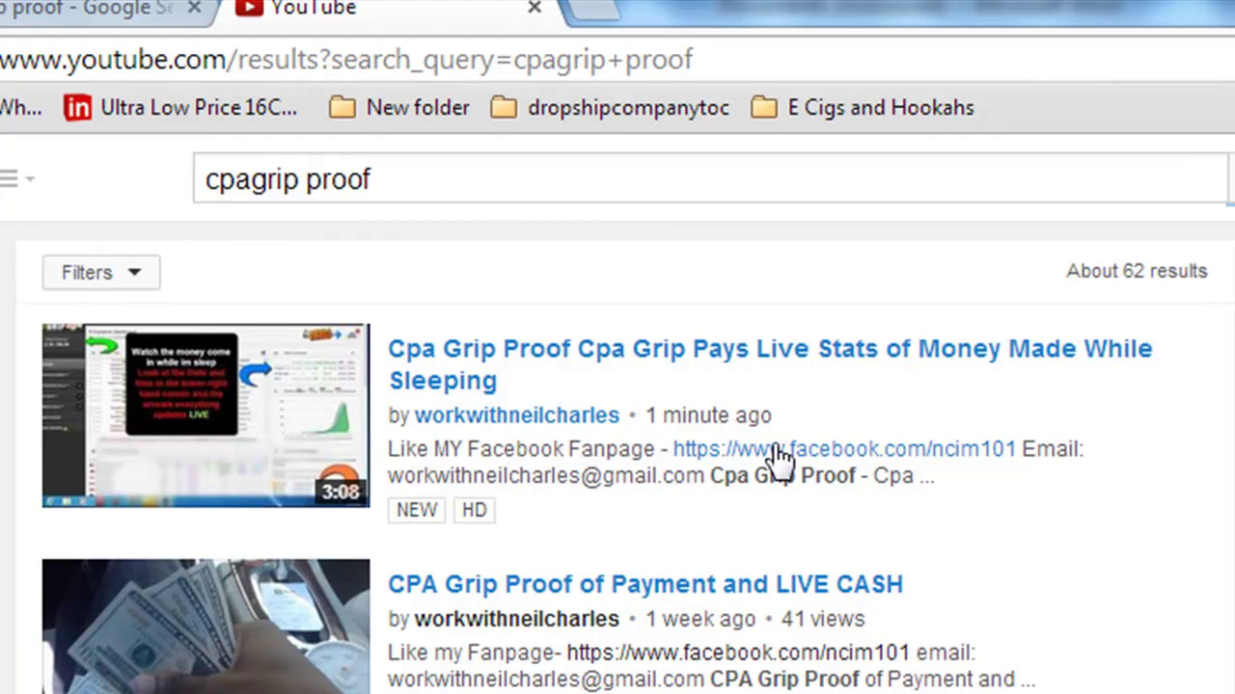
scroll(427, 472, down, 3)
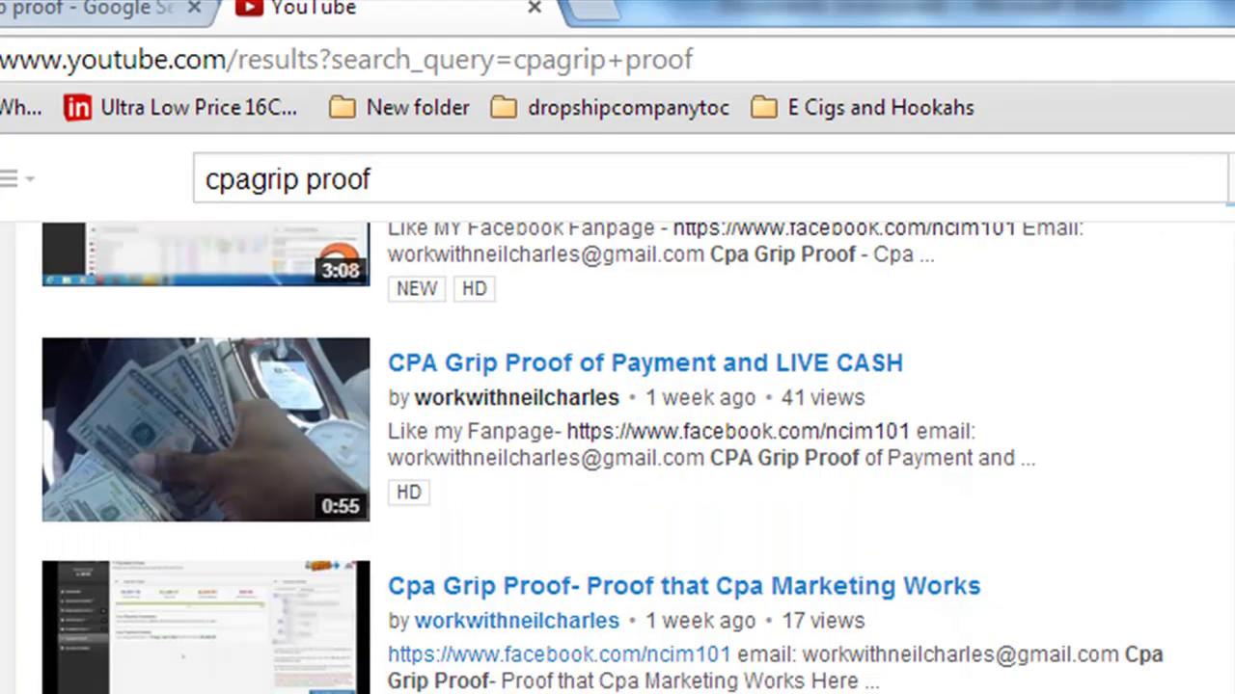
scroll(377, 608, up, 3)
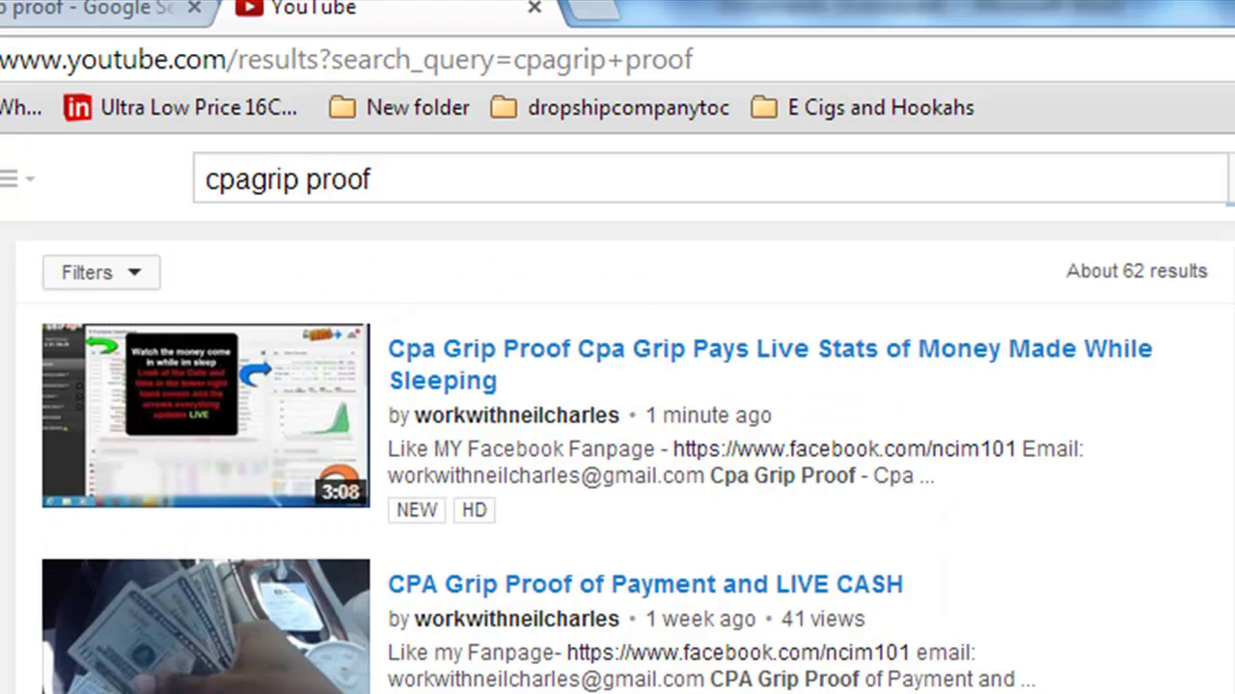